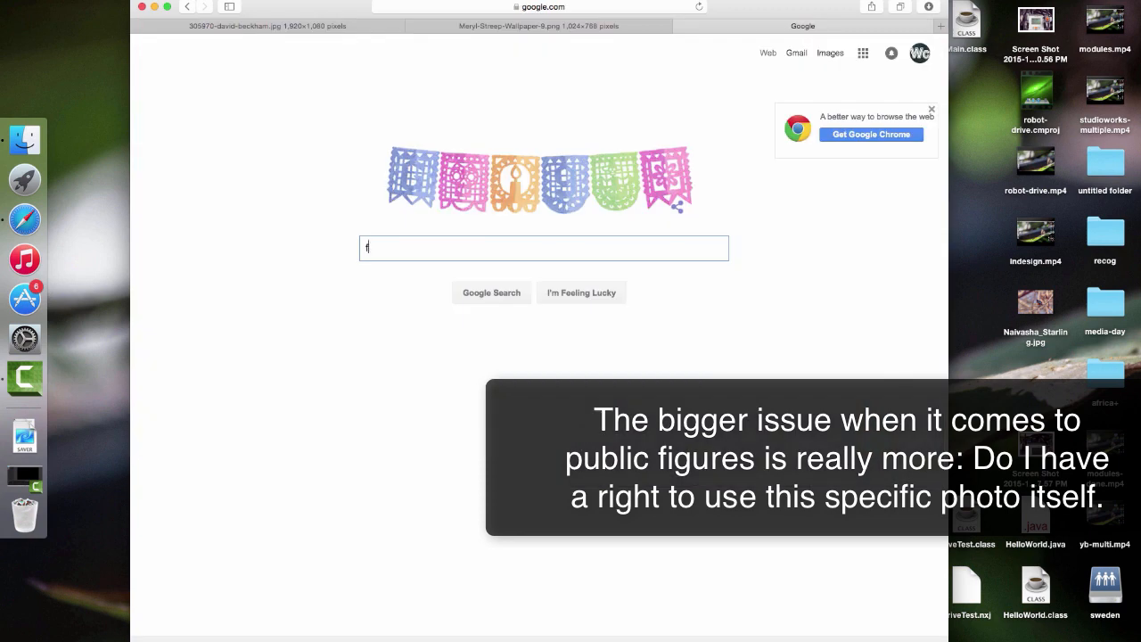
- Search Google for "flickr creative commons" and open the Flickr: Creative Commons page
text(lickr creative)
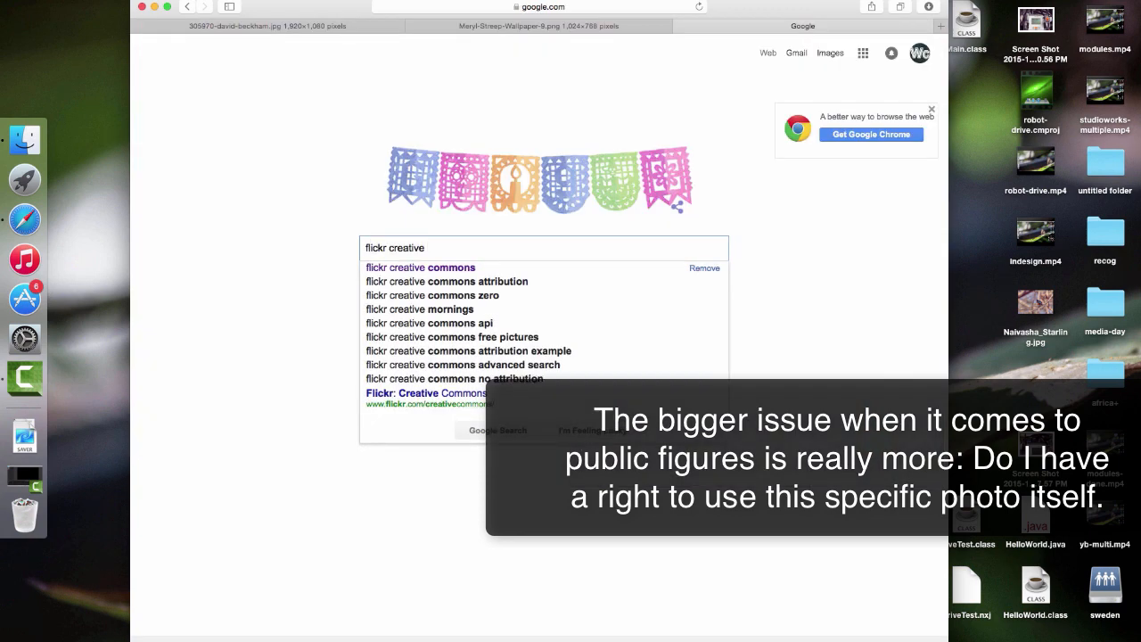
key(Down)
key(Return)
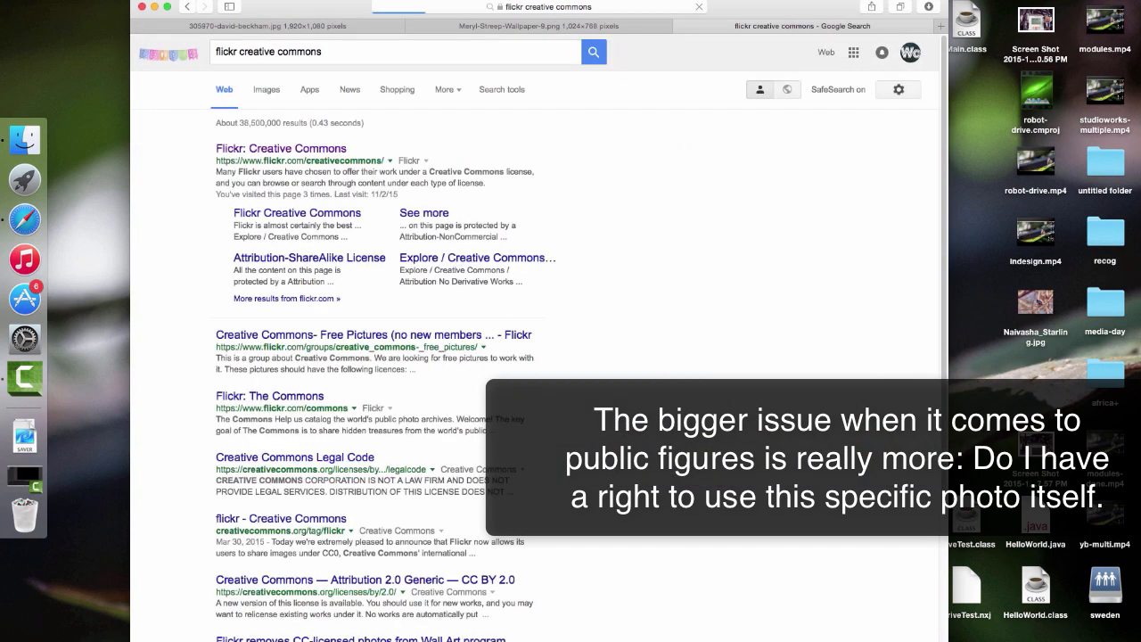
click(254, 149)
- Search Flickr for "portrait" photos
click(754, 64)
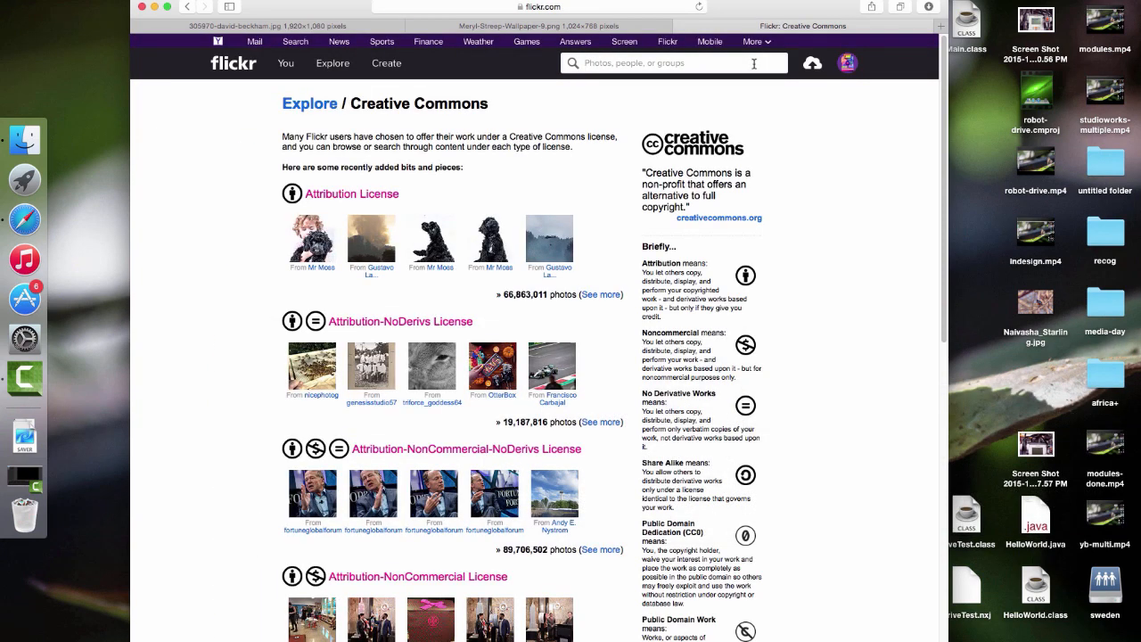
text(portrait)
key(Return)
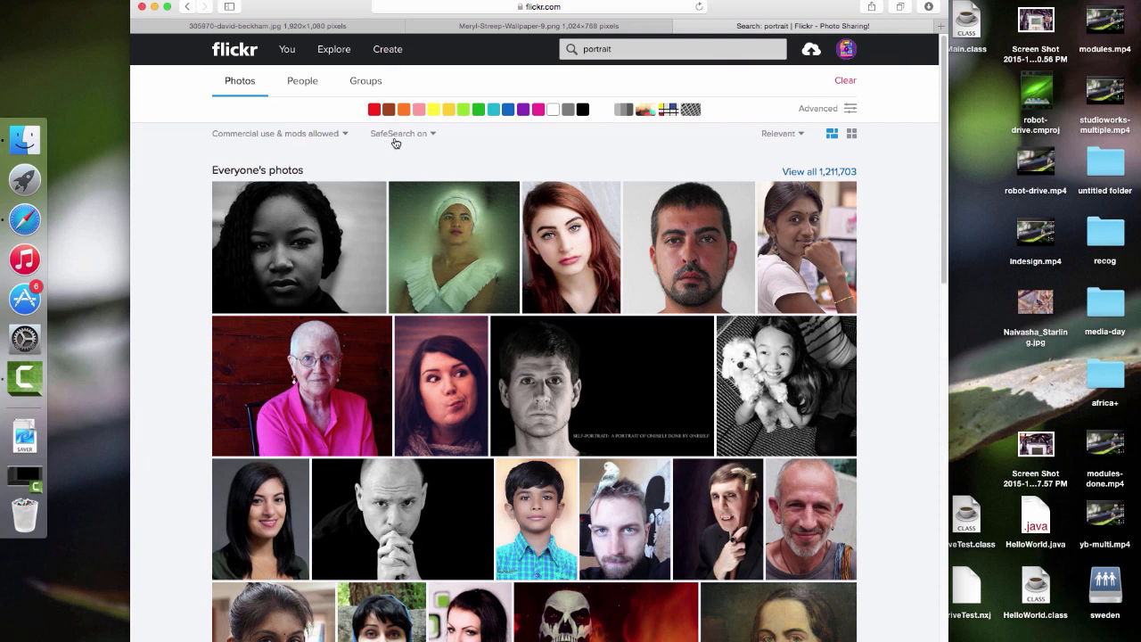
- Review the license filter options for the portrait results, and set the minimum photo size to L in the advanced filters
click(258, 134)
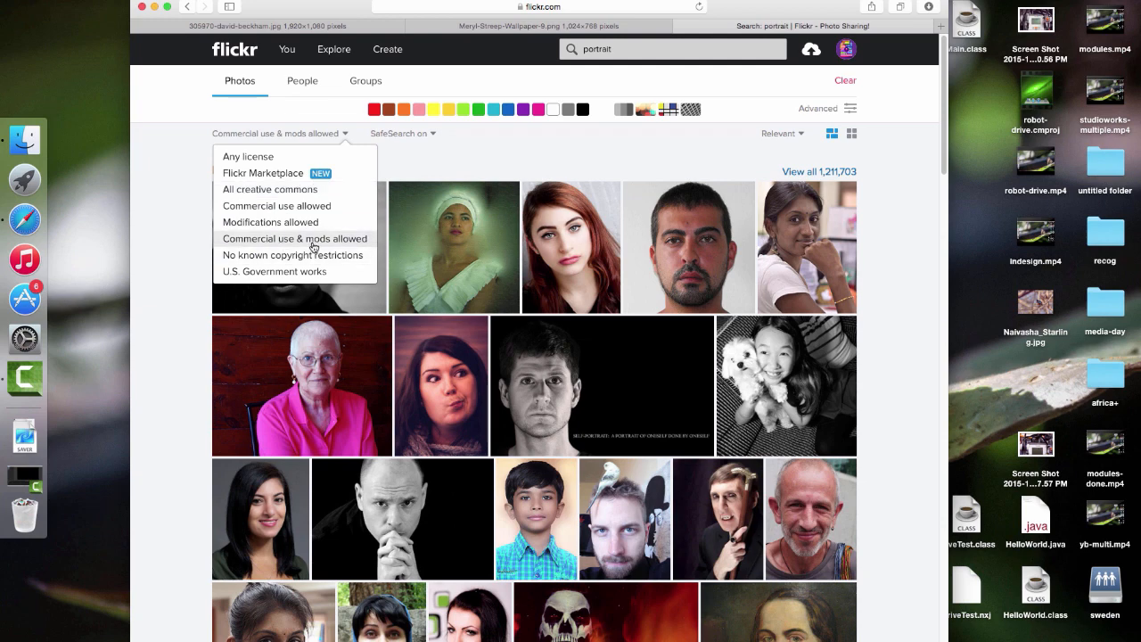
click(191, 258)
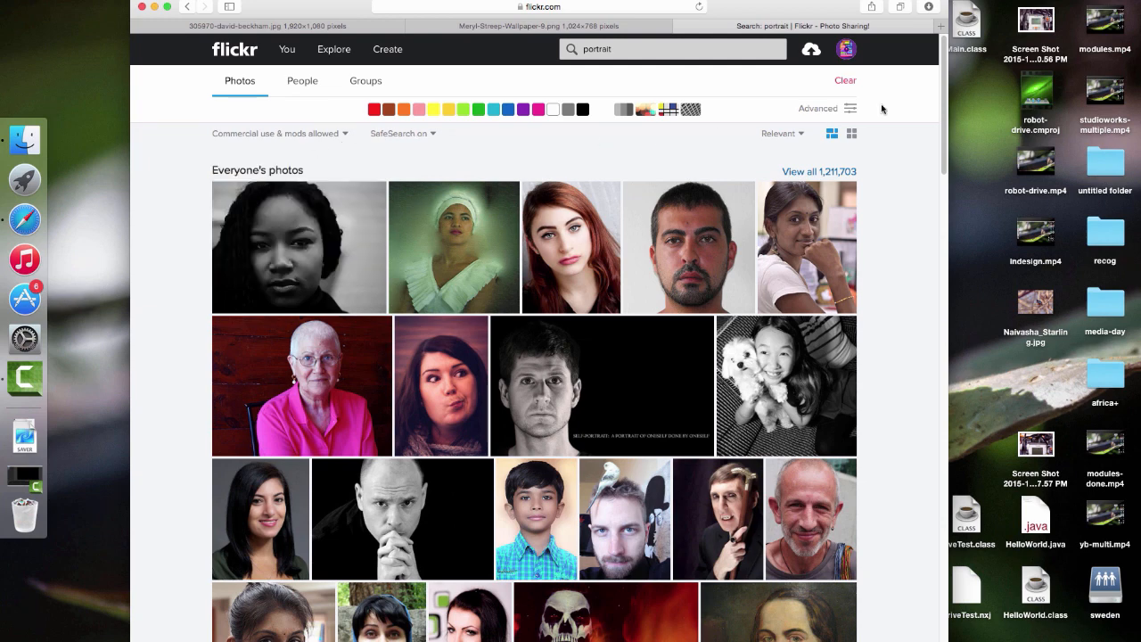
click(829, 110)
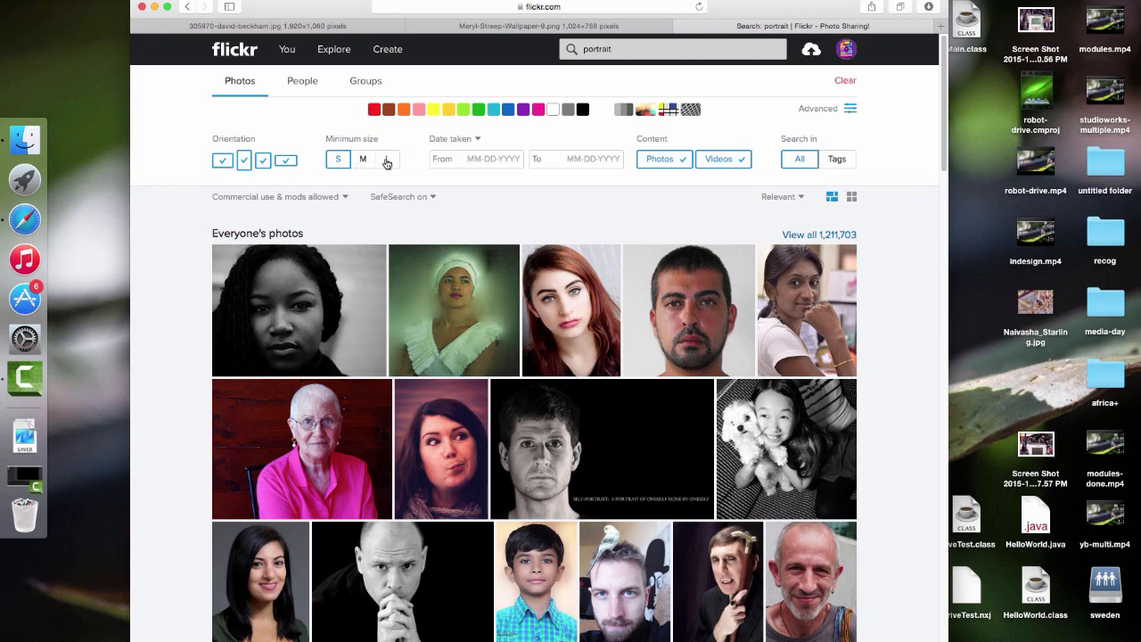
click(387, 161)
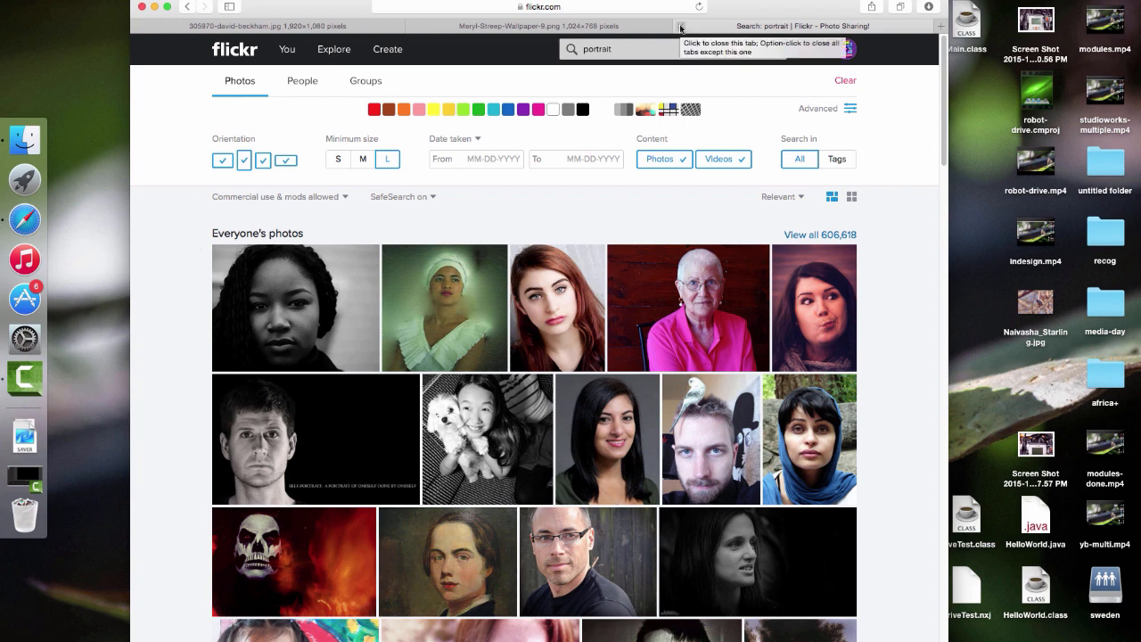
- Replace the Flickr search with "headshot", review the license options, and close the Flickr page
click(639, 47)
double_click(640, 48)
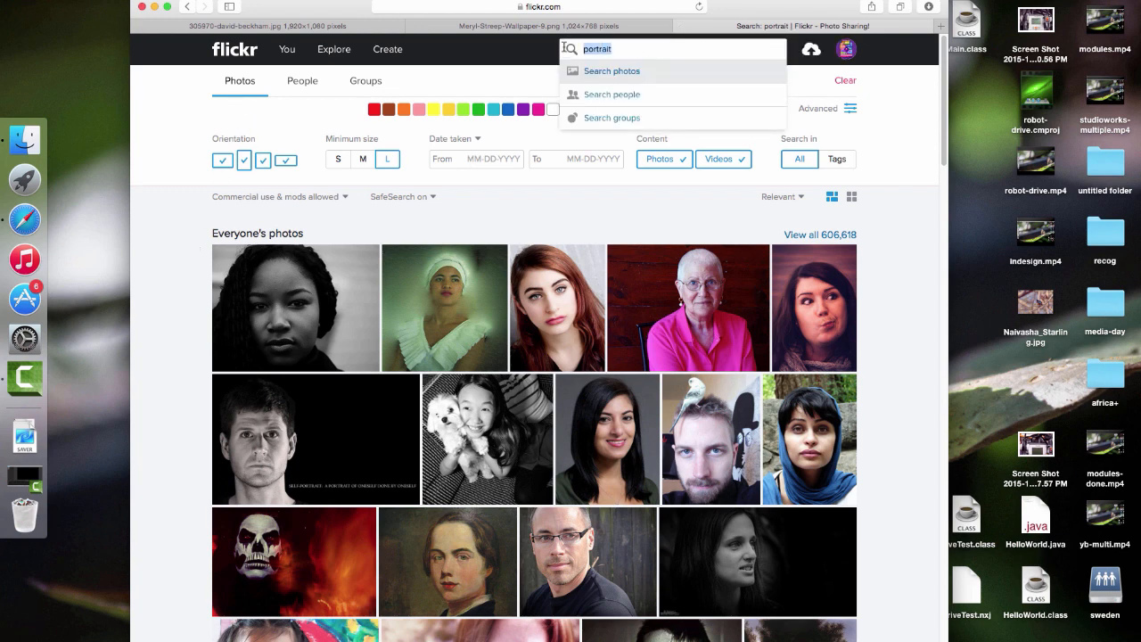
text(headshot)
key(Return)
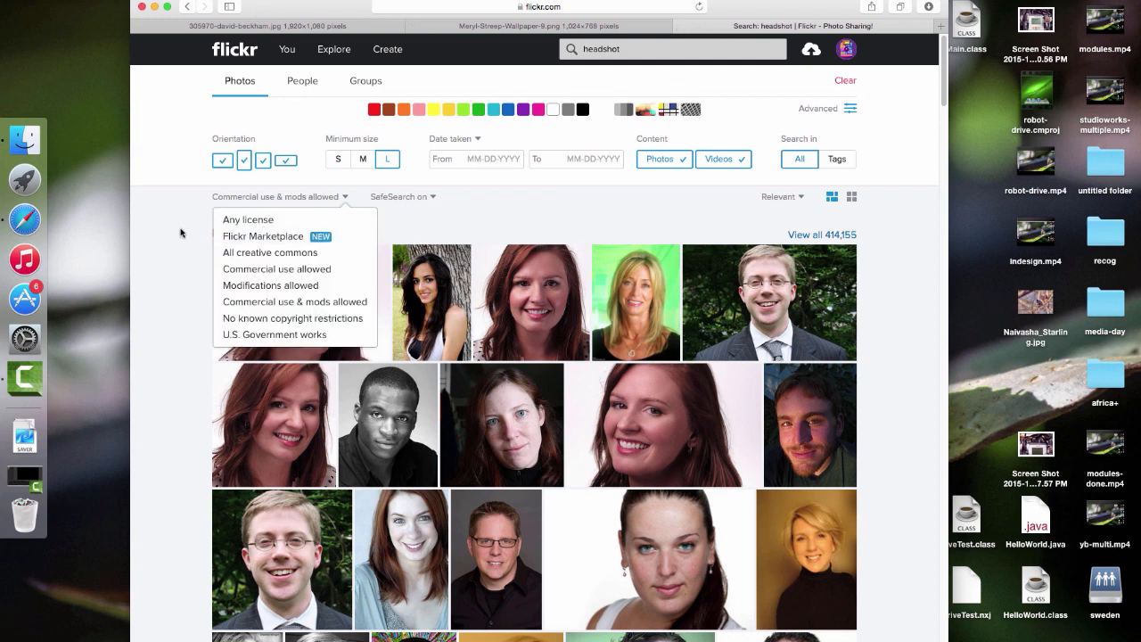
key(super+w)
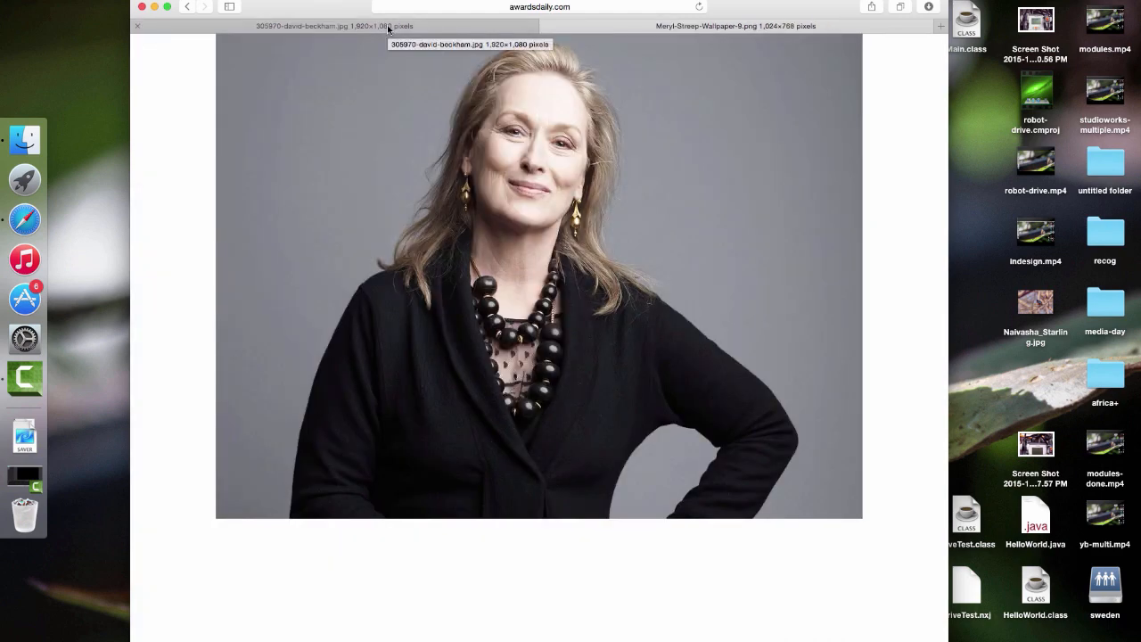
- Compare the David Beckham and Meryl Streep photos, inspecting the Beckham face at full size, and return to the Beckham photo
click(388, 27)
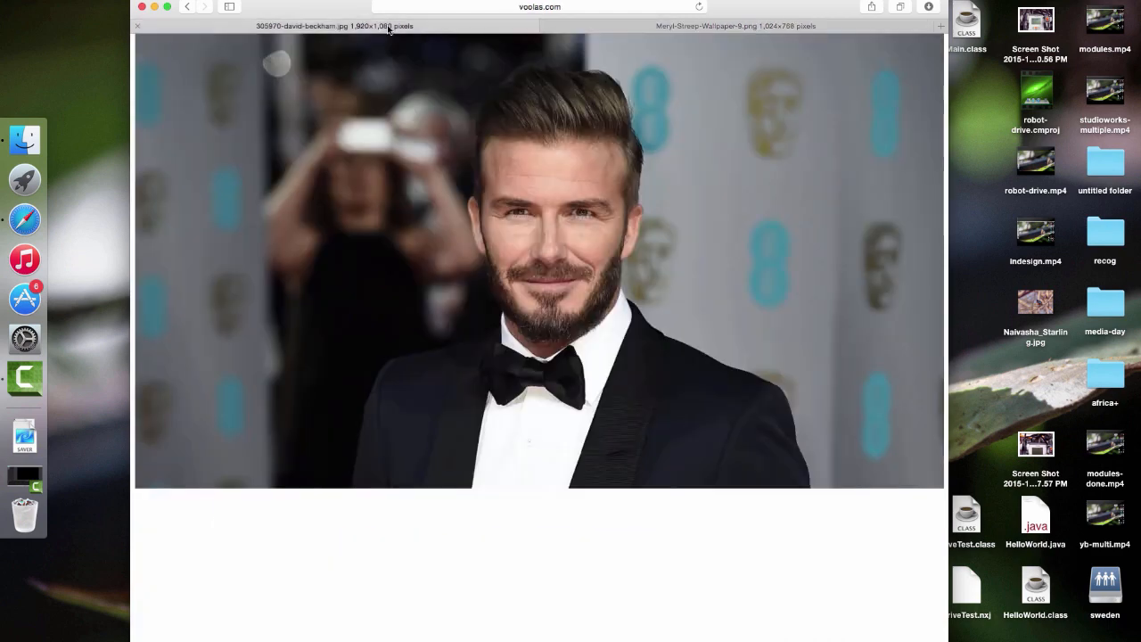
click(774, 26)
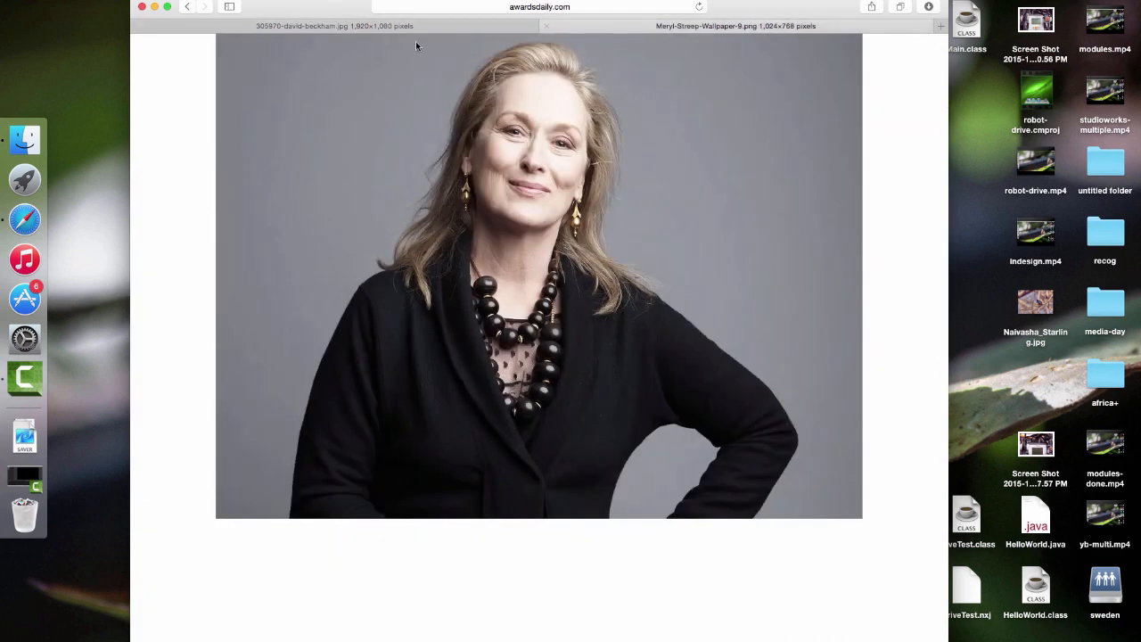
click(425, 29)
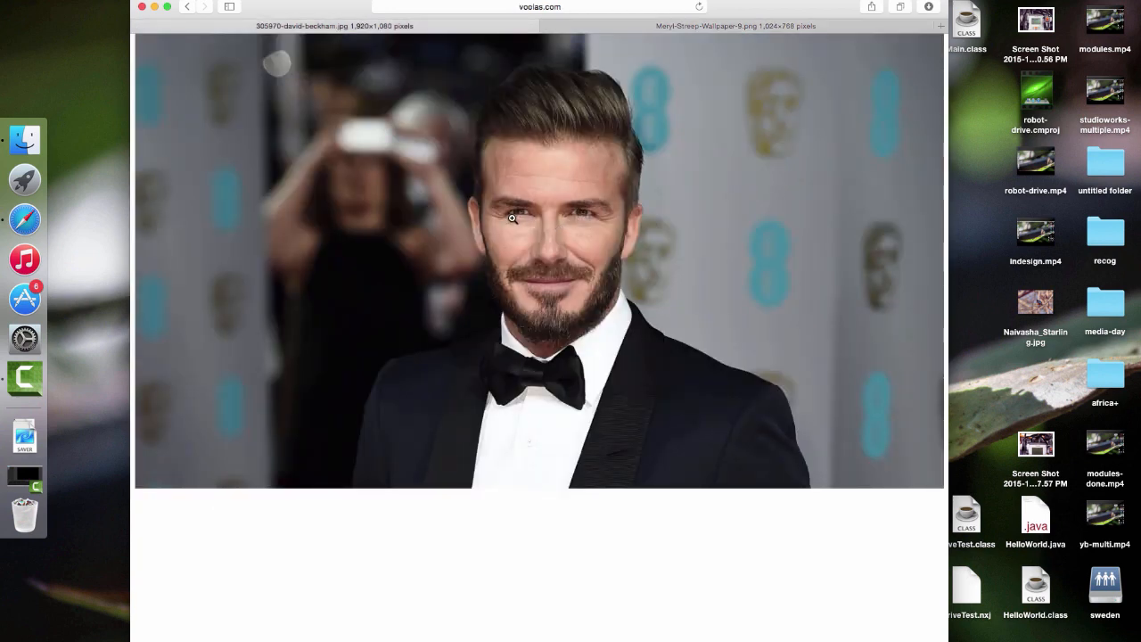
click(504, 216)
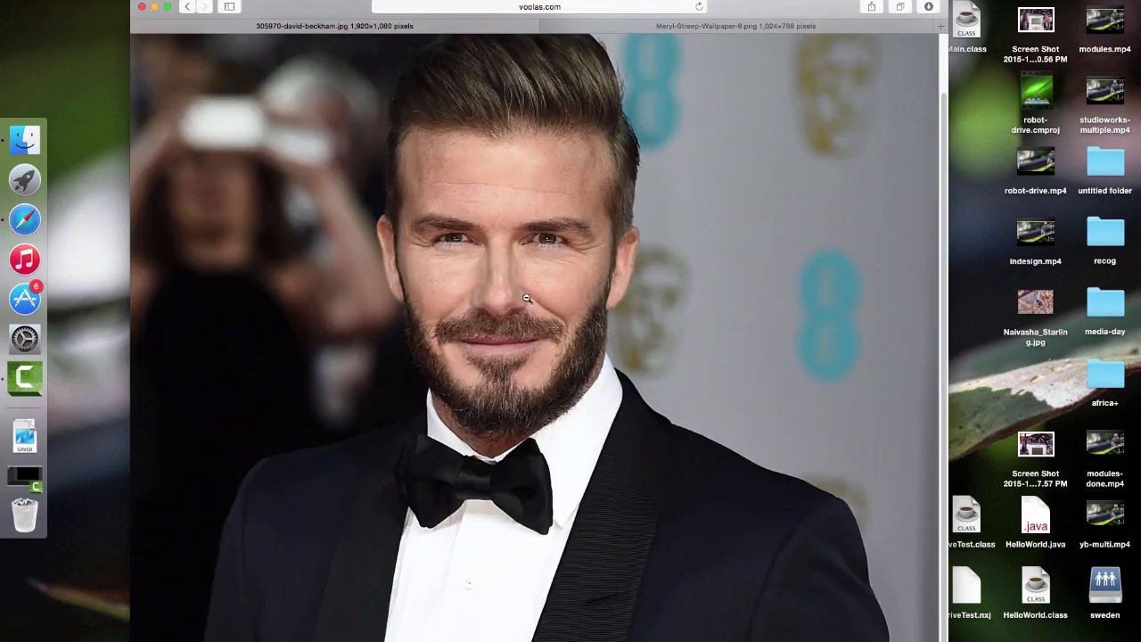
click(515, 294)
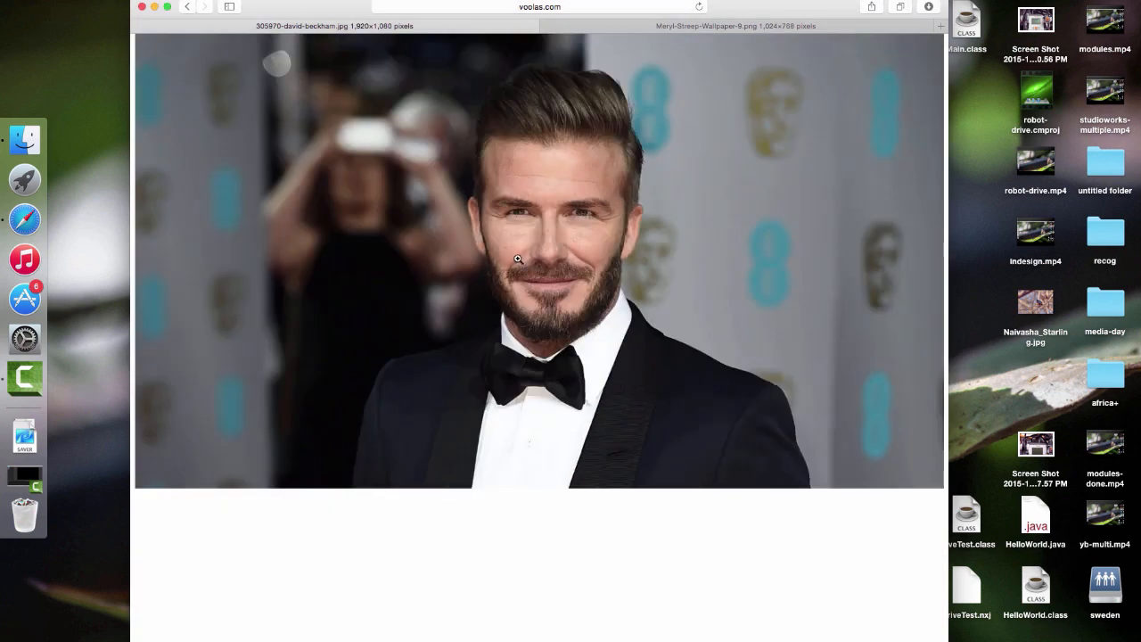
click(710, 25)
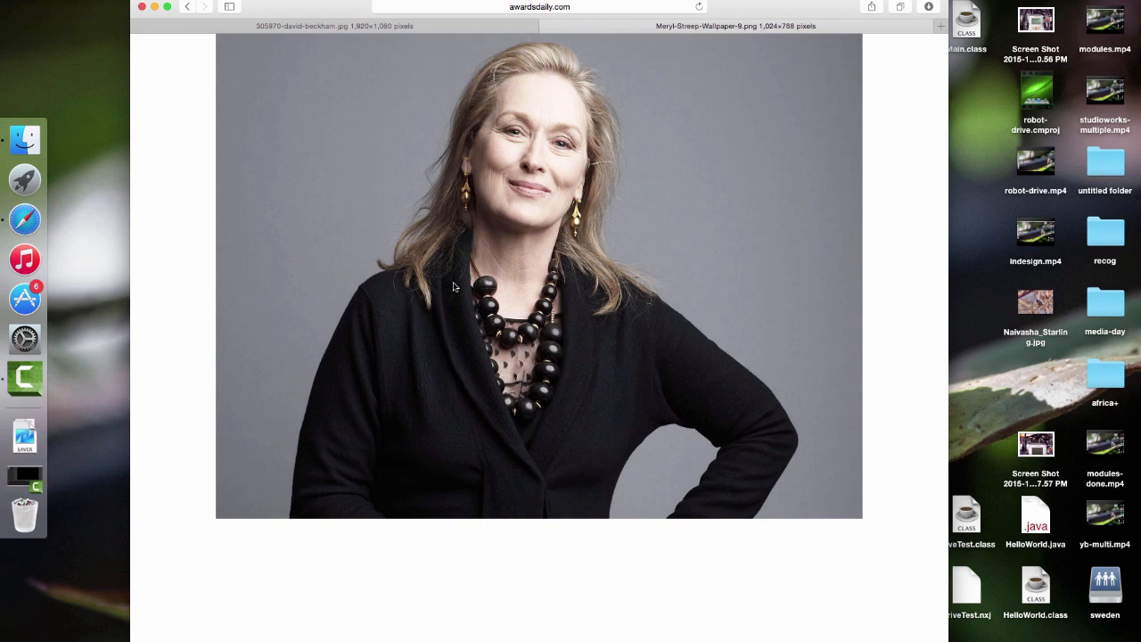
click(439, 29)
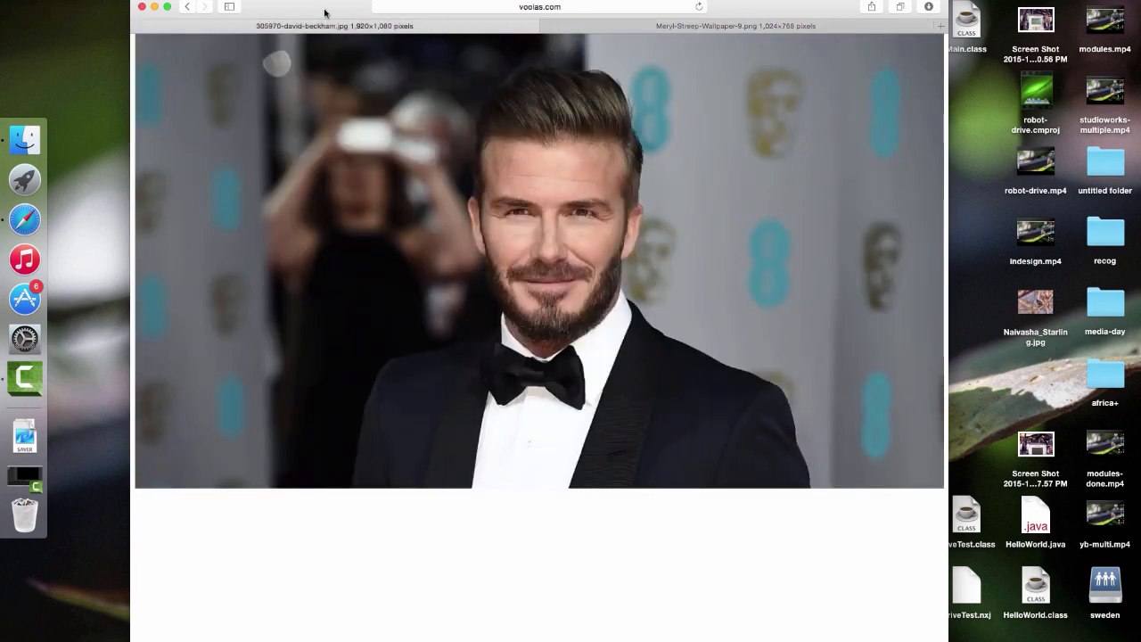
- Save the David Beckham photo from the browser onto the desktop and minimize the browser window
drag(310, 7, 567, 7)
drag(776, 224, 201, 290)
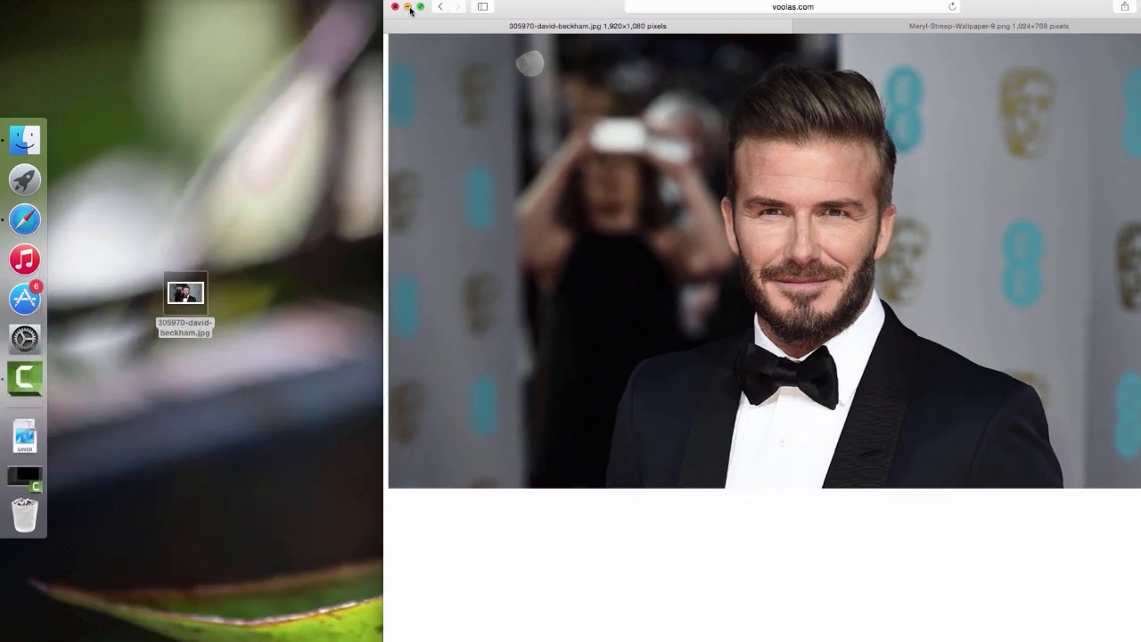
click(409, 7)
- Open 305970-david-beckham.jpg from the desktop in Adobe Photoshop CS6
right_click(196, 285)
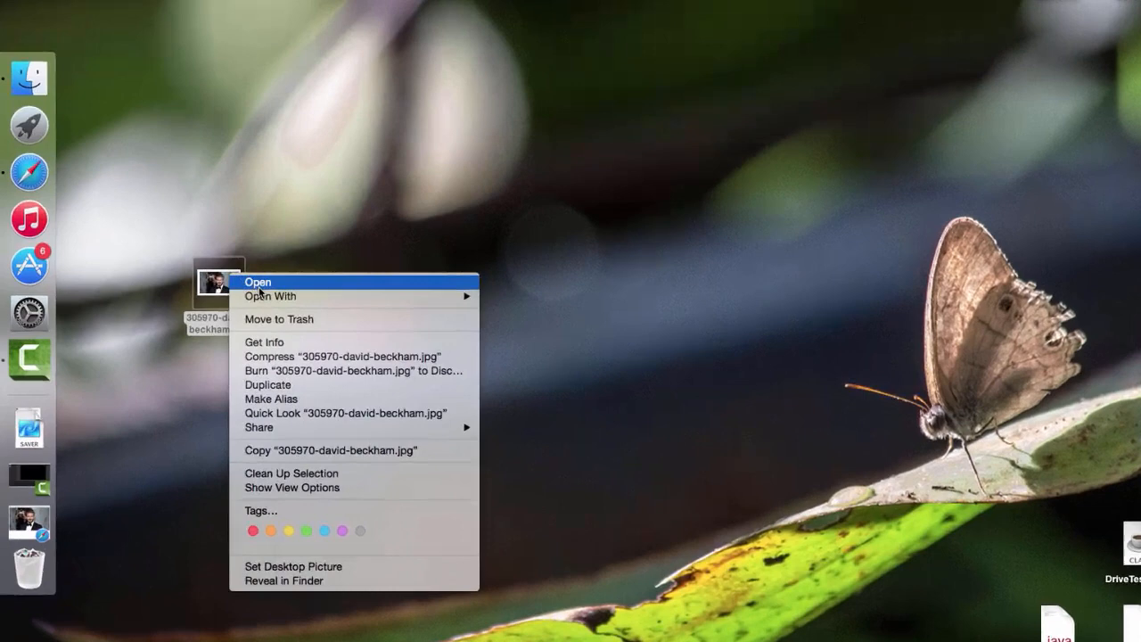
mouse_move(460, 296)
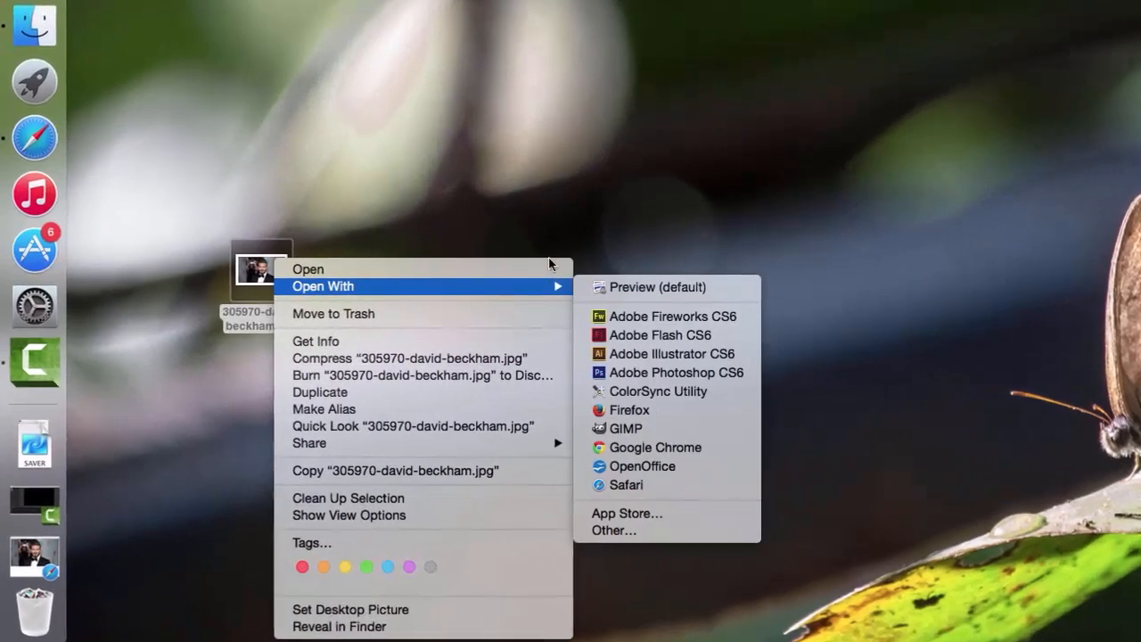
click(580, 374)
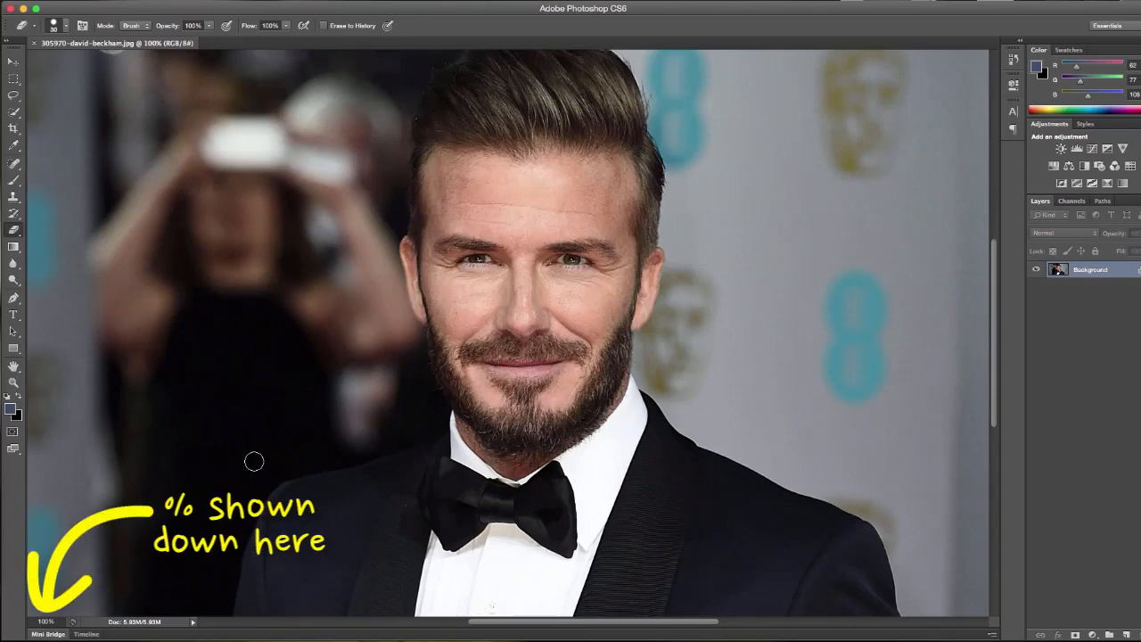
- Compare the photo at different zoom levels and display it at 100% with the whole head in view
key(super+minus)
key(super+plus)
key(super+minus)
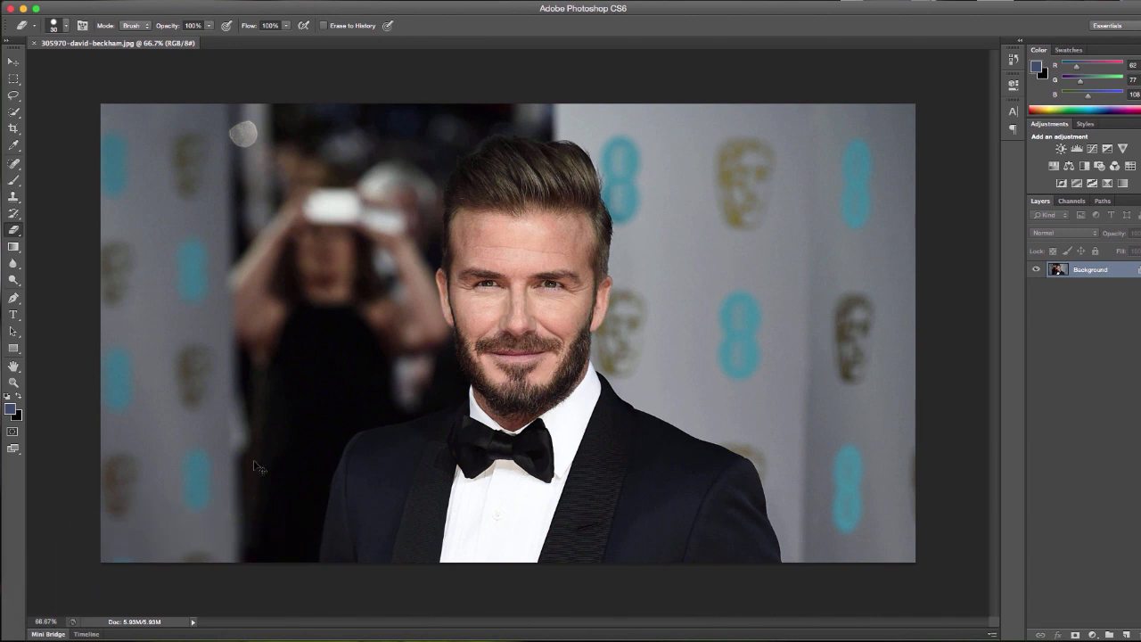
key(super+0)
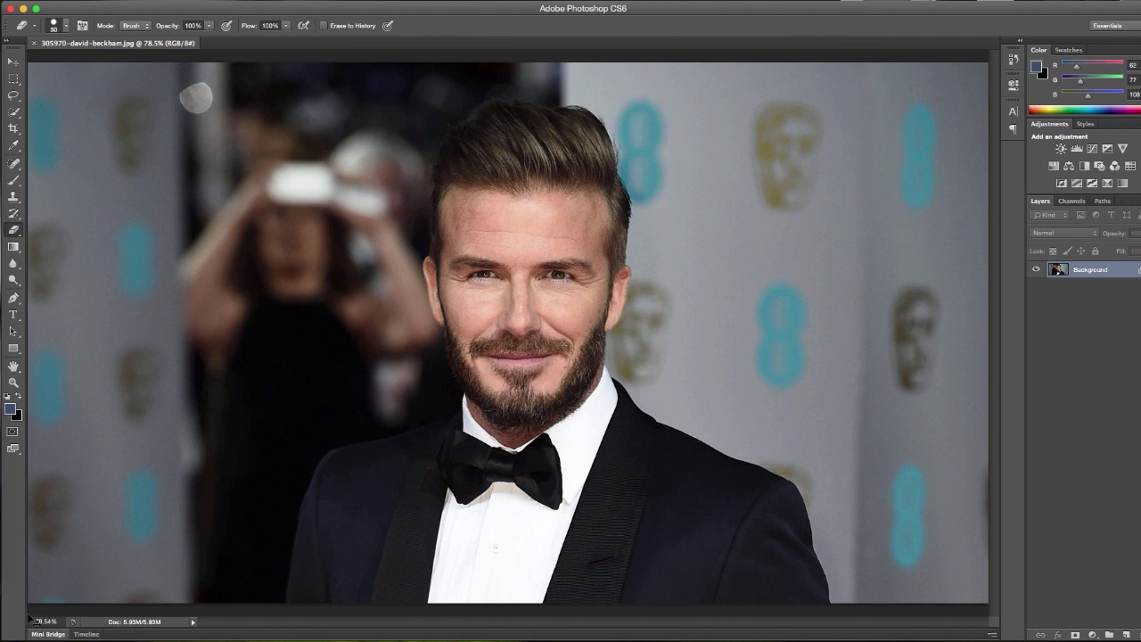
key(super+plus)
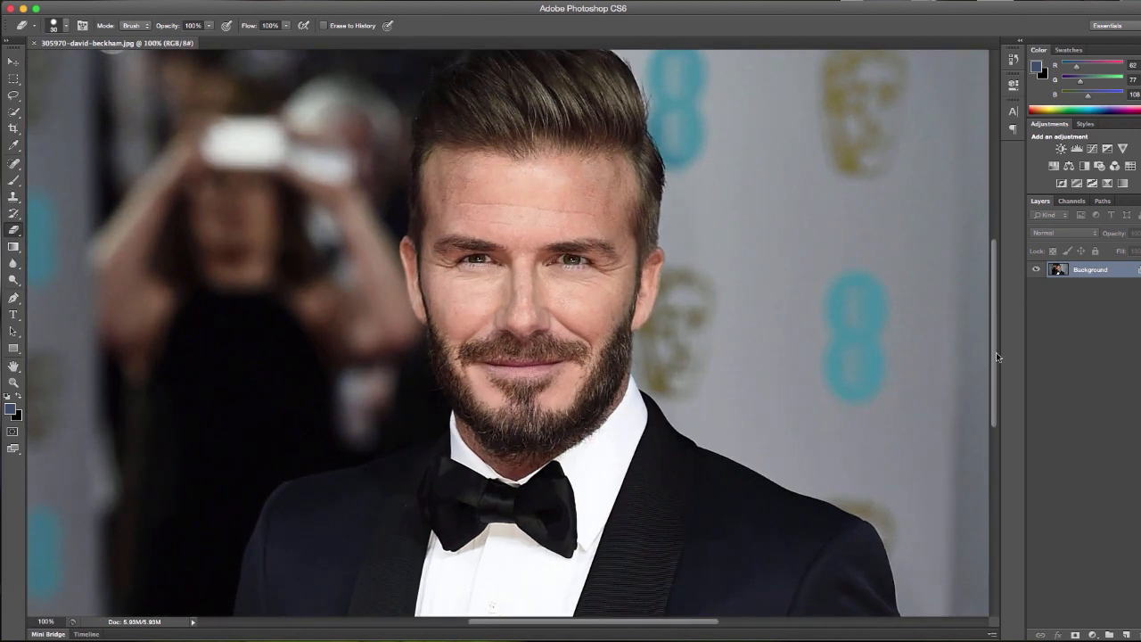
scroll(996, 352, up, 2)
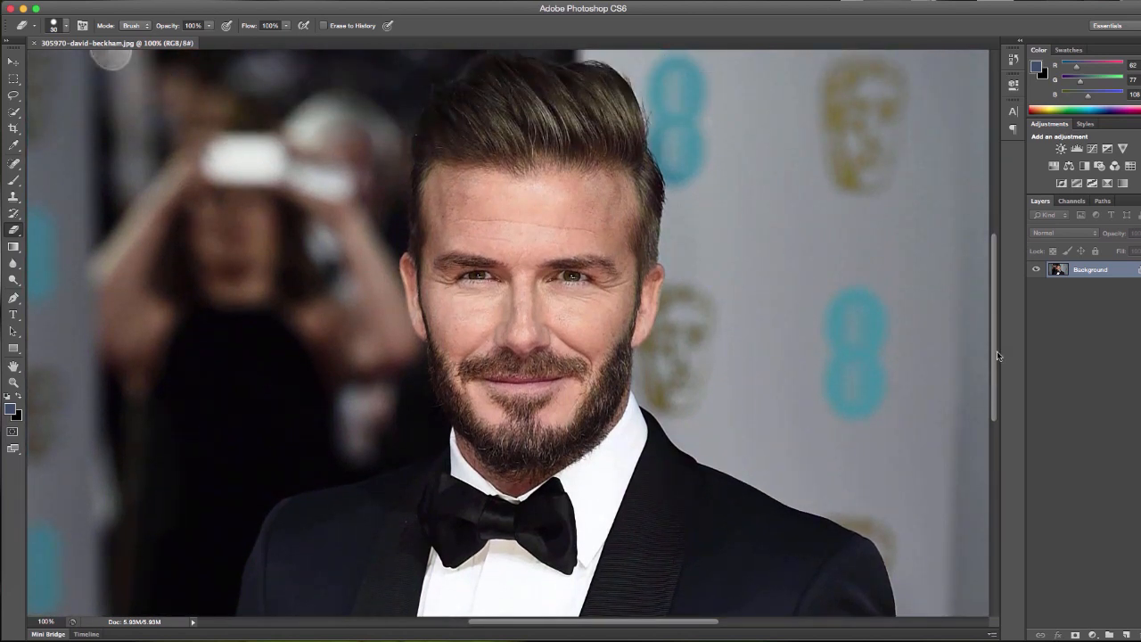
scroll(991, 292, up, 2)
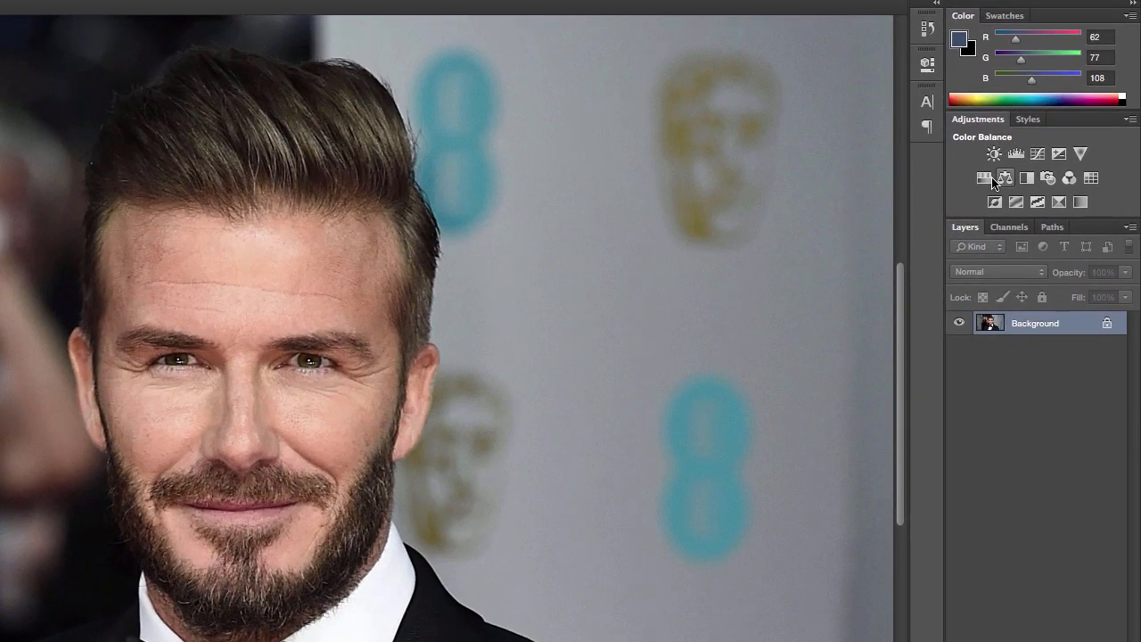
- Add a Color Balance adjustment layer with midtones at +7 Cyan-Red and -4 Yellow-Blue, and compare the image with and without it
click(1004, 178)
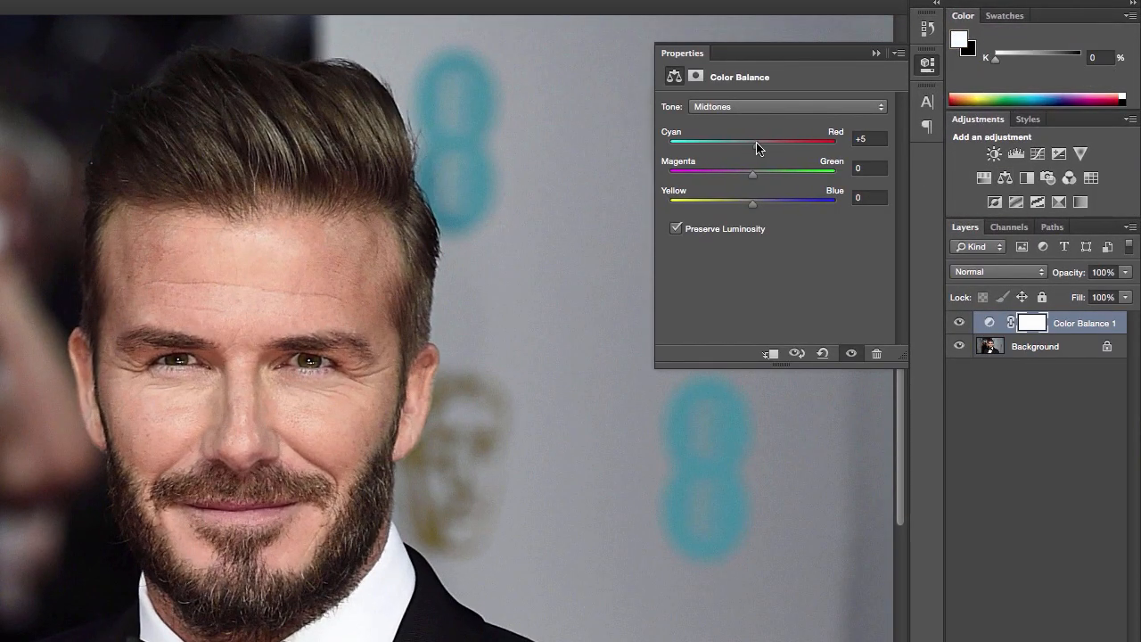
click(758, 148)
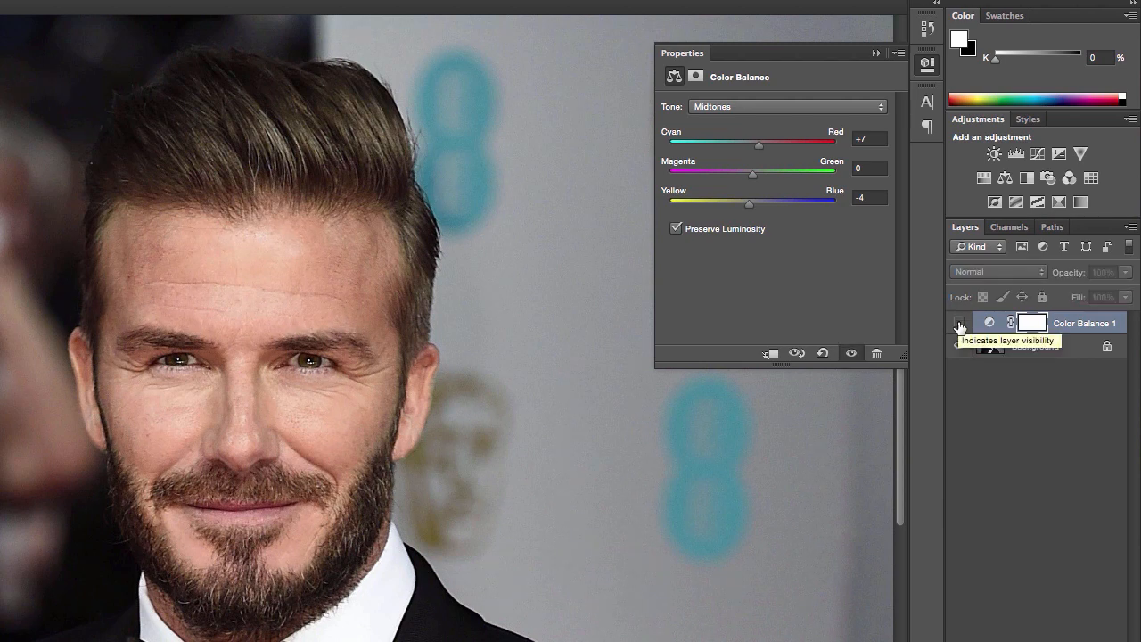
click(959, 324)
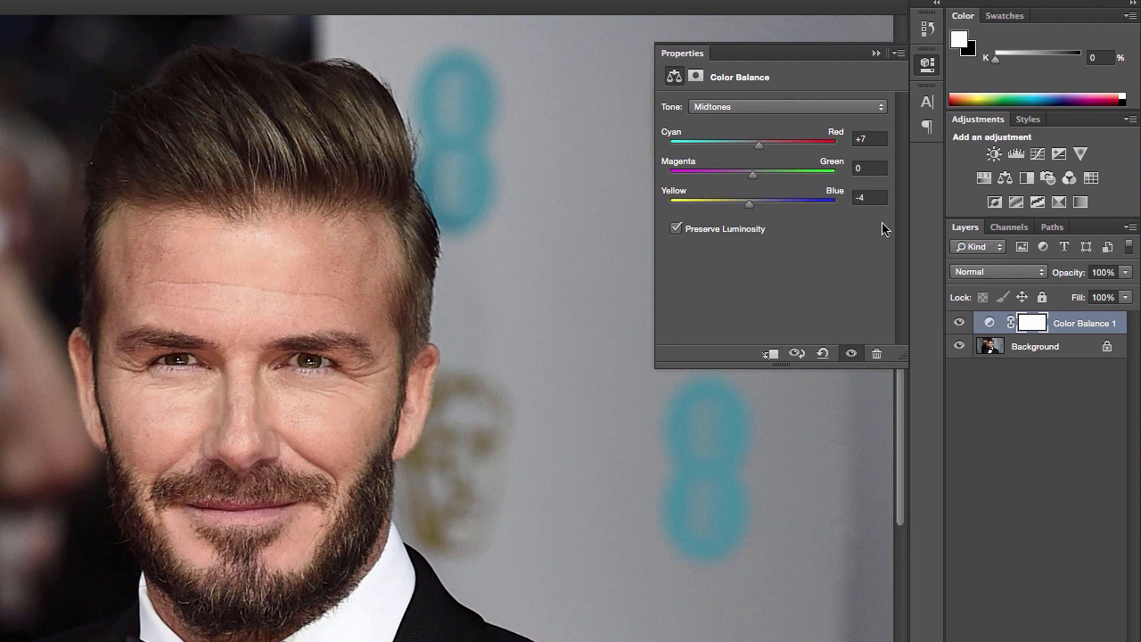
click(960, 323)
click(959, 324)
click(928, 64)
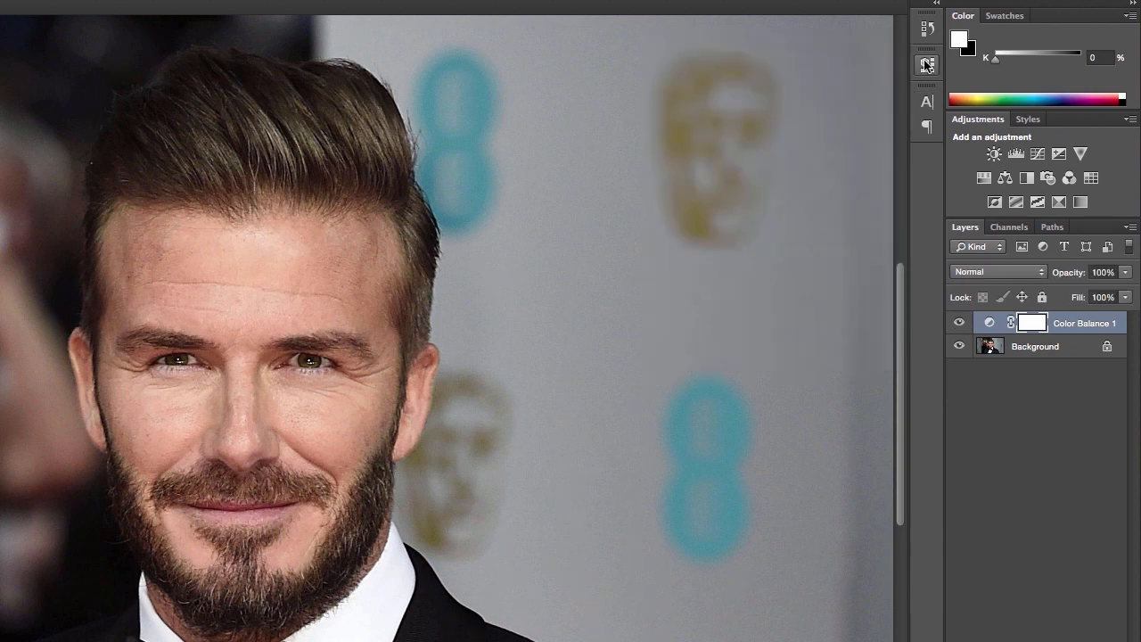
- Duplicate the Background layer under its default name
right_click(1044, 350)
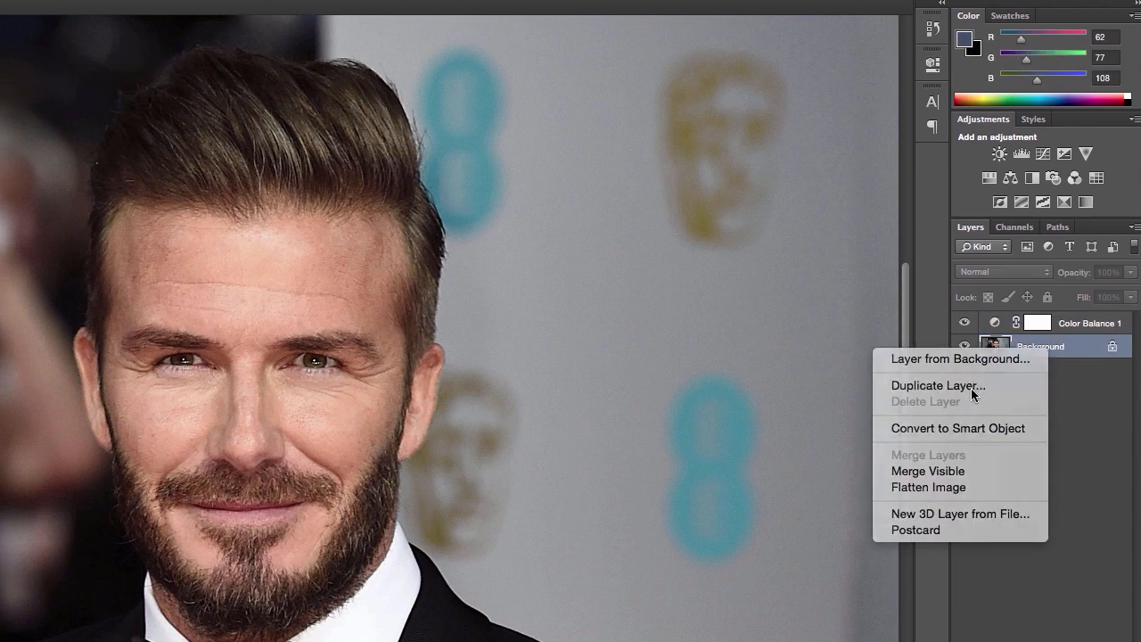
click(945, 386)
key(Return)
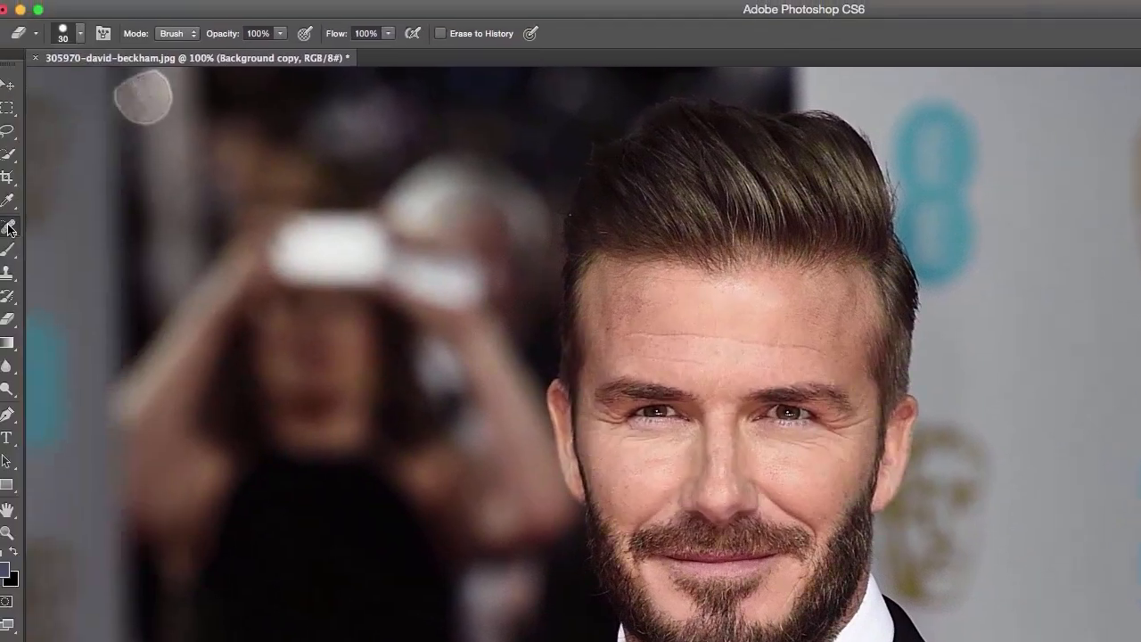
- Remove the forehead wrinkle with the Spot Healing Brush in Content-Aware mode, using a 15 px brush
key(j)
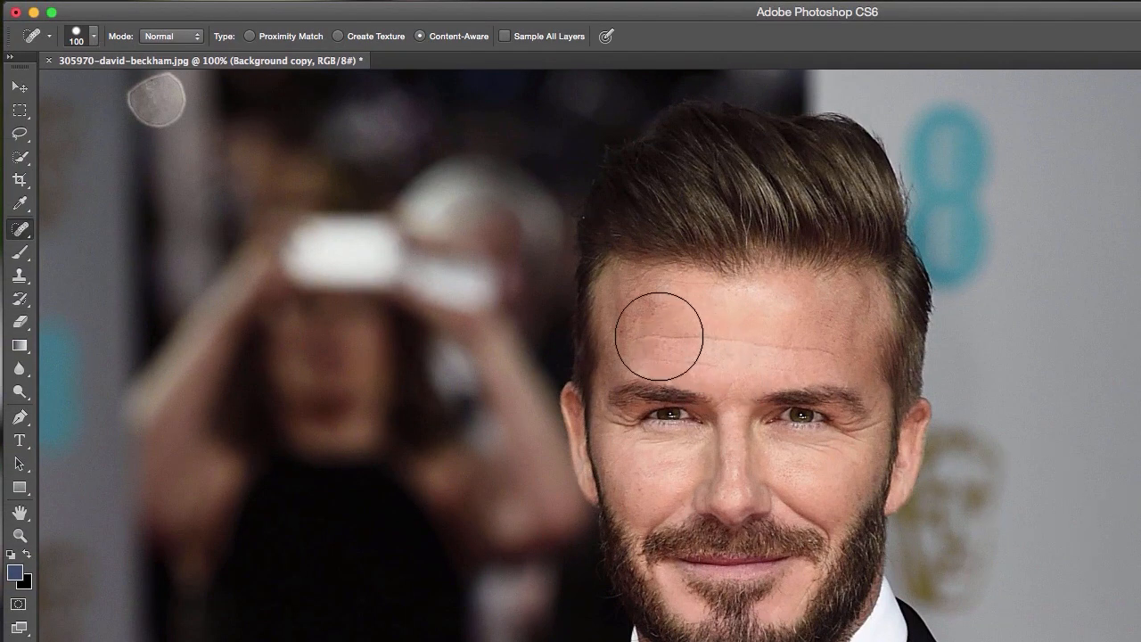
click(94, 37)
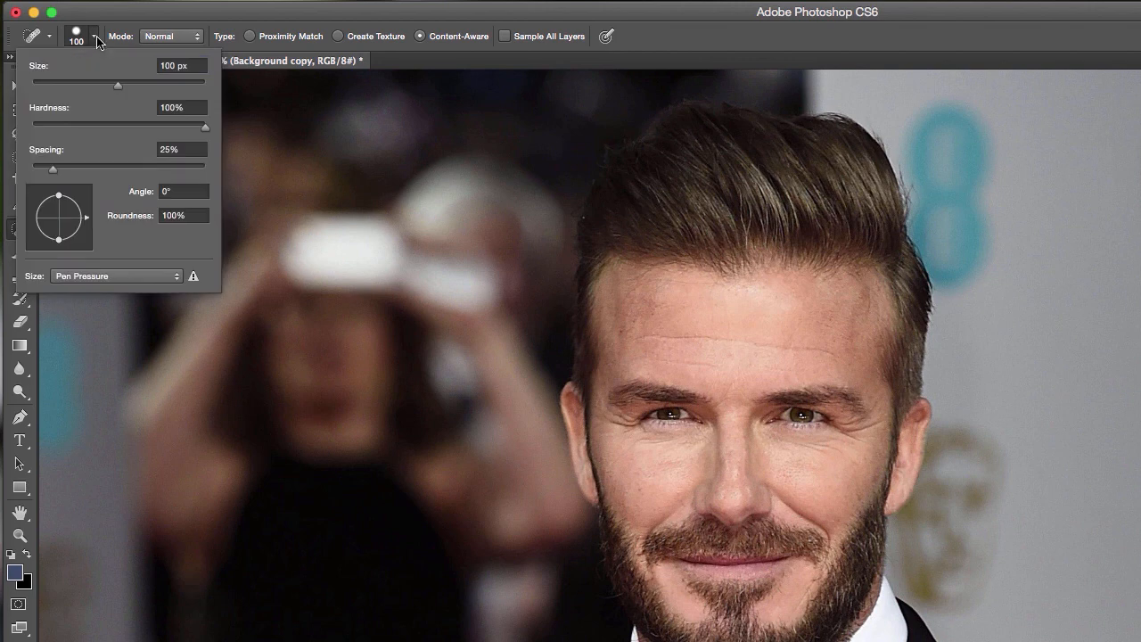
key(Return)
key(bracketleft)
key(bracketleft)
key(bracketleft)
key(bracketleft)
key(bracketleft)
key(bracketleft)
key(bracketleft)
key(bracketleft)
key(bracketleft)
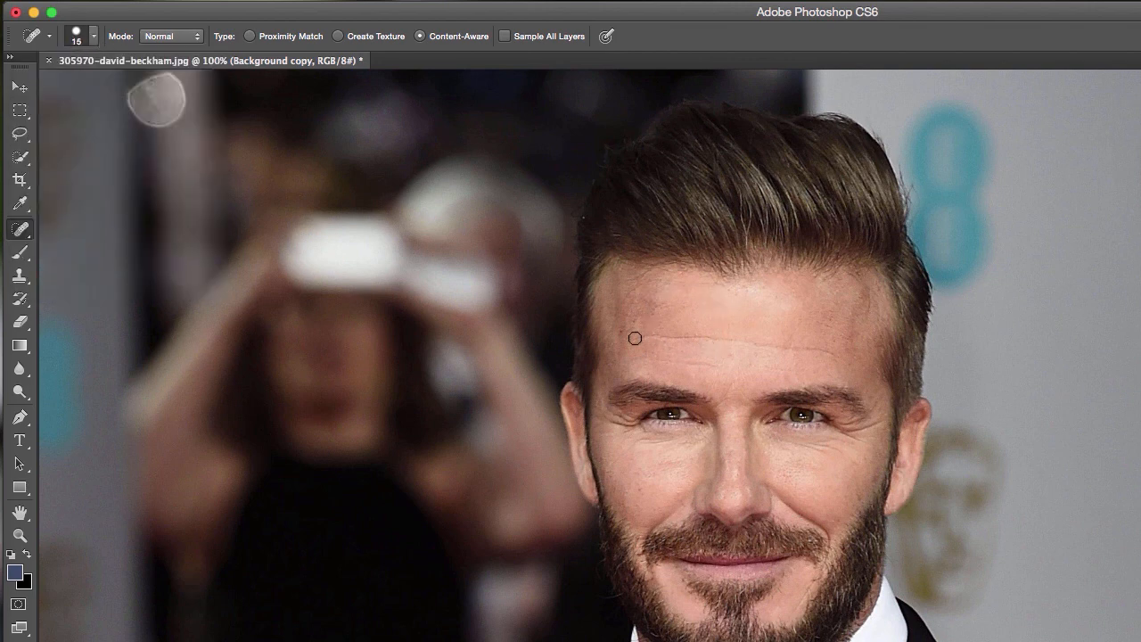
key(bracketleft)
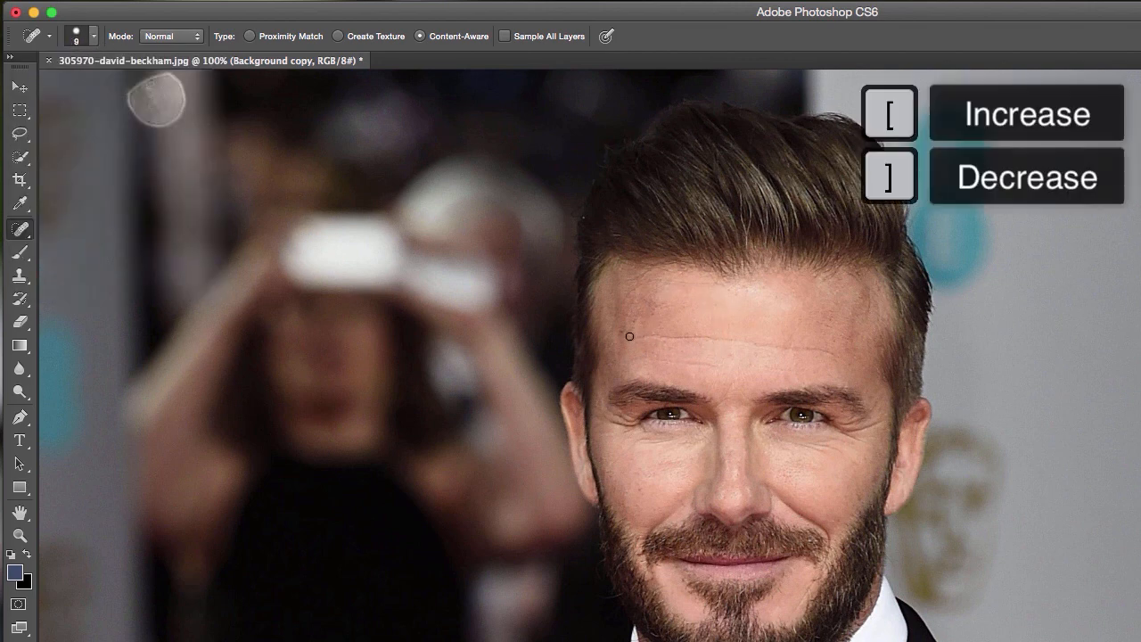
key(bracketright)
key(bracketright)
key(bracketleft)
key(bracketleft)
mouse_move(633, 337)
mouse_down()
mouse_move(697, 334)
mouse_move(850, 362)
mouse_move(804, 351)
mouse_move(656, 355)
mouse_move(792, 367)
mouse_up()
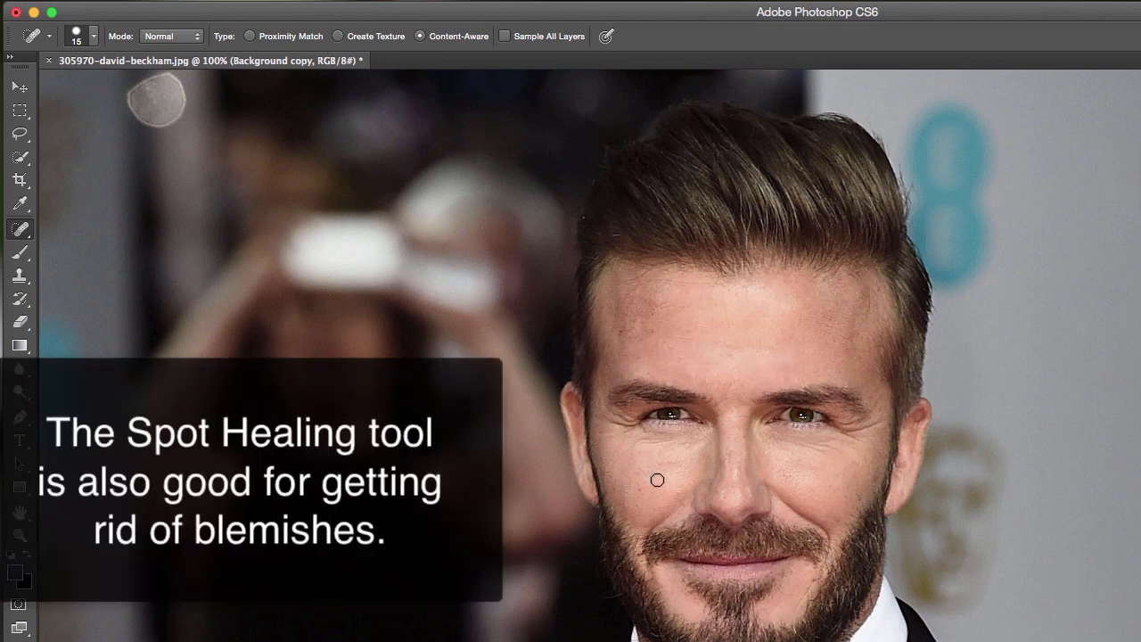
- Heal the creases beneath and beside the eye on the image's left side with short Spot Healing strokes
mouse_move(632, 443)
mouse_down()
mouse_move(626, 457)
mouse_move(692, 441)
mouse_move(622, 432)
mouse_up()
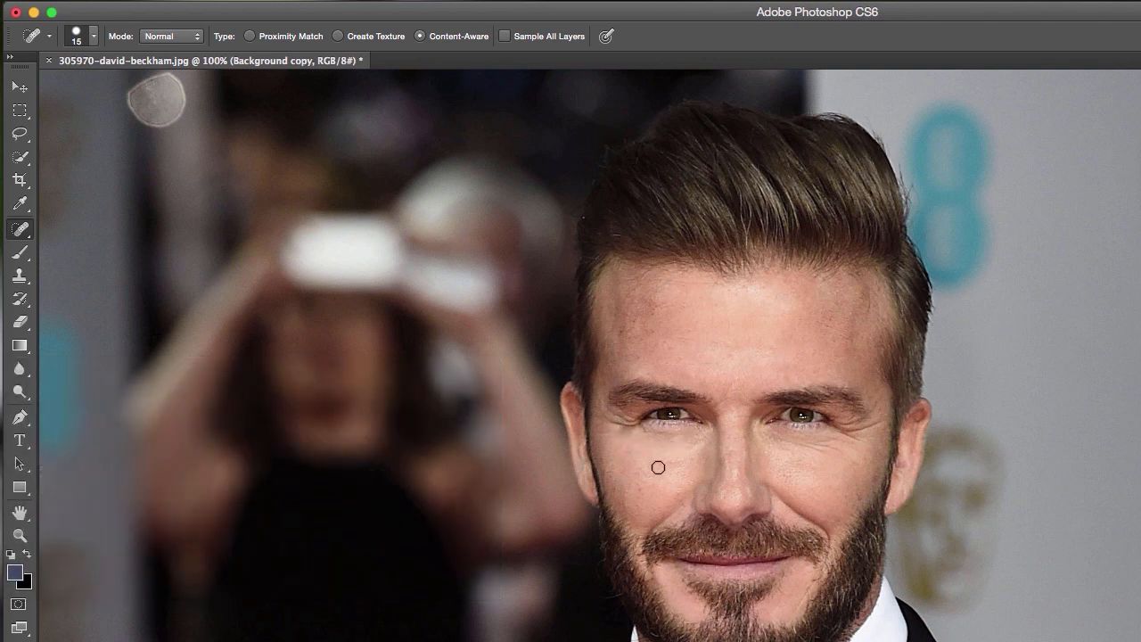
click(607, 420)
click(622, 427)
mouse_move(616, 429)
mouse_down()
mouse_move(632, 430)
mouse_move(617, 427)
mouse_up()
click(1140, 455)
click(1140, 454)
click(602, 410)
- Heal the wrinkles around the eye on the image's right side and the smile lines on both cheeks
mouse_move(781, 444)
mouse_down()
mouse_move(813, 453)
mouse_move(843, 435)
mouse_move(876, 420)
mouse_up()
click(844, 438)
click(864, 440)
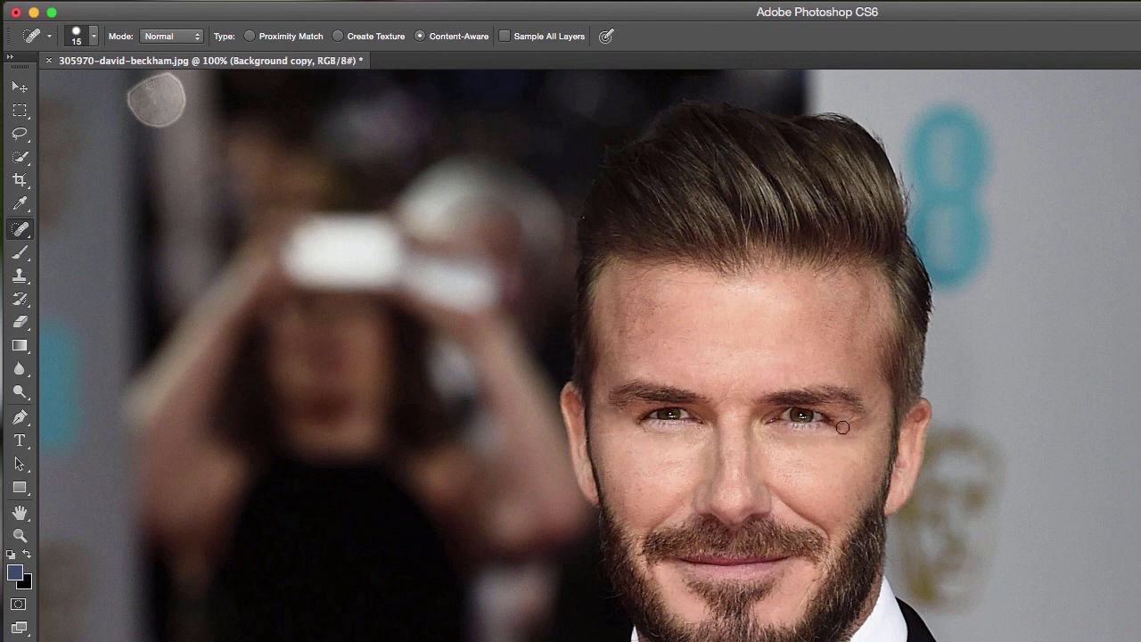
drag(778, 491, 838, 544)
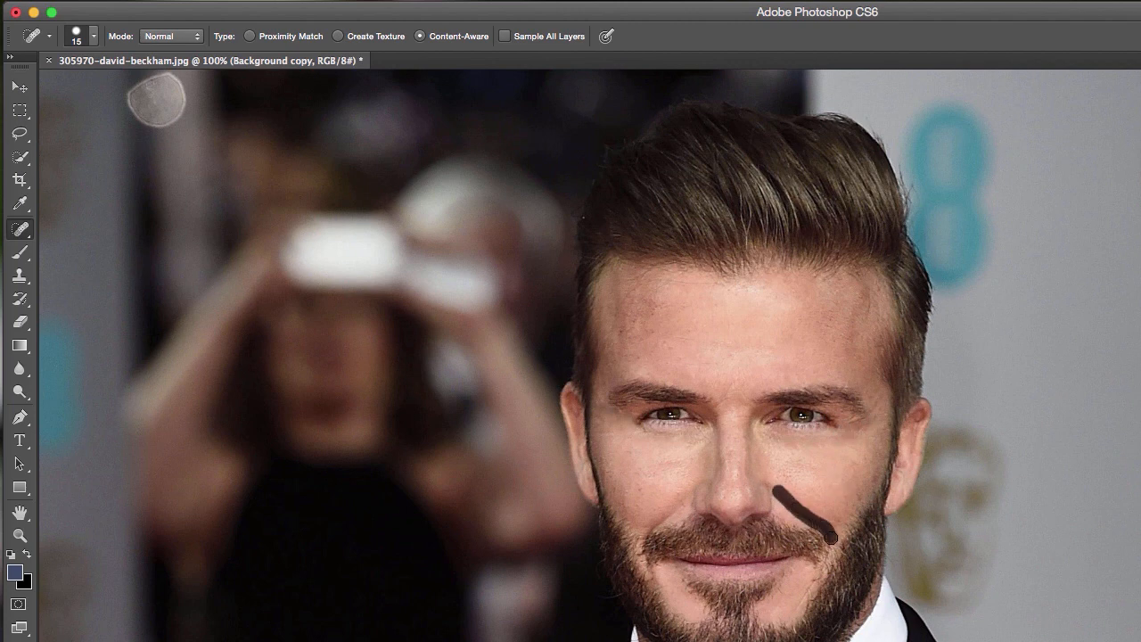
drag(679, 498, 644, 536)
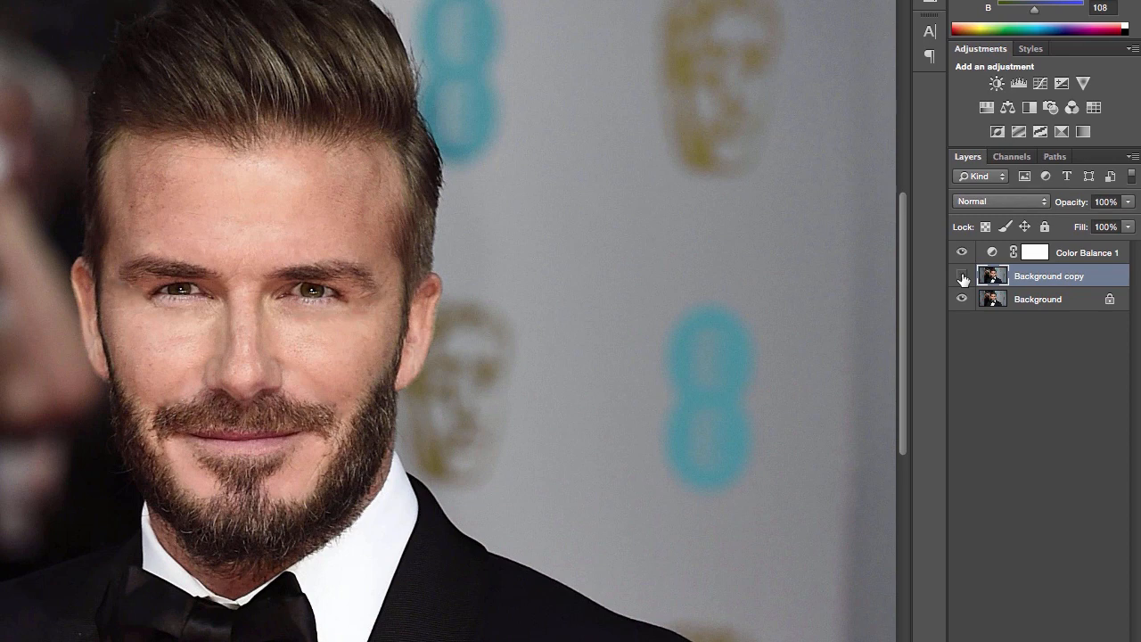
- Compare the face with and without the retouched Background copy layer
click(962, 276)
click(962, 277)
click(962, 276)
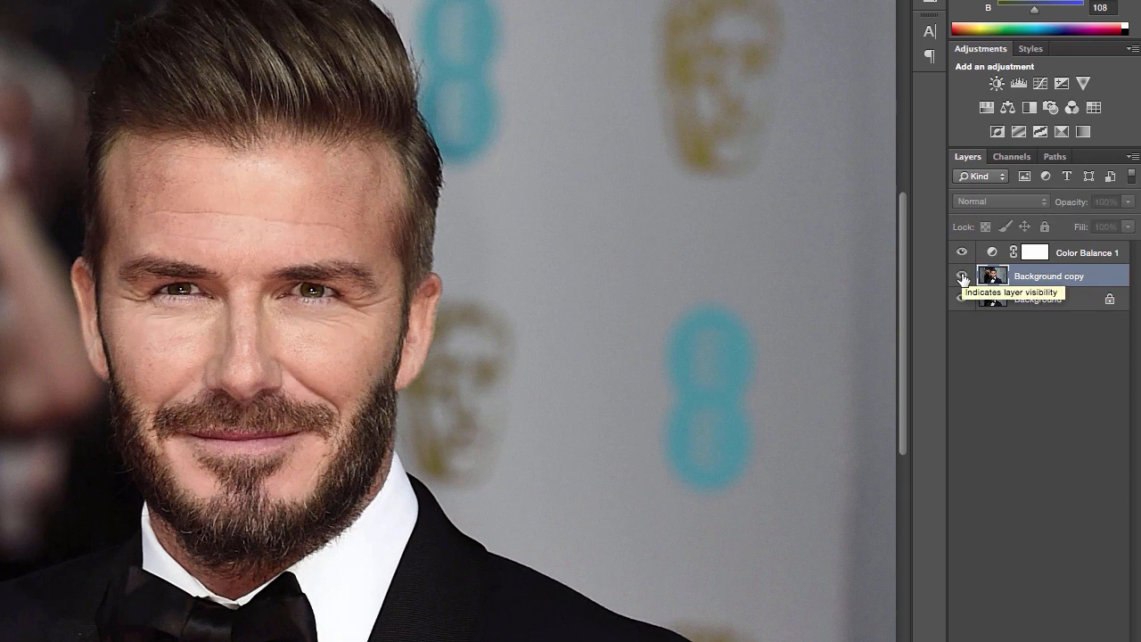
click(962, 277)
click(963, 278)
click(963, 278)
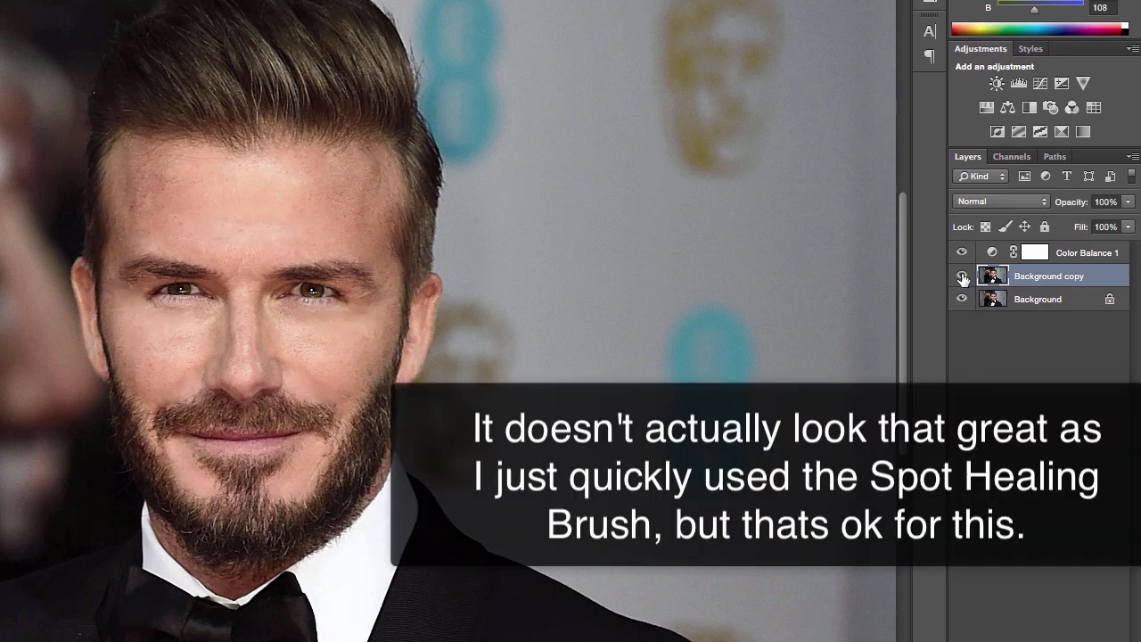
- Reduce the Background copy layer's opacity to 38% and compare the softened retouching with the original
drag(1129, 202, 1078, 224)
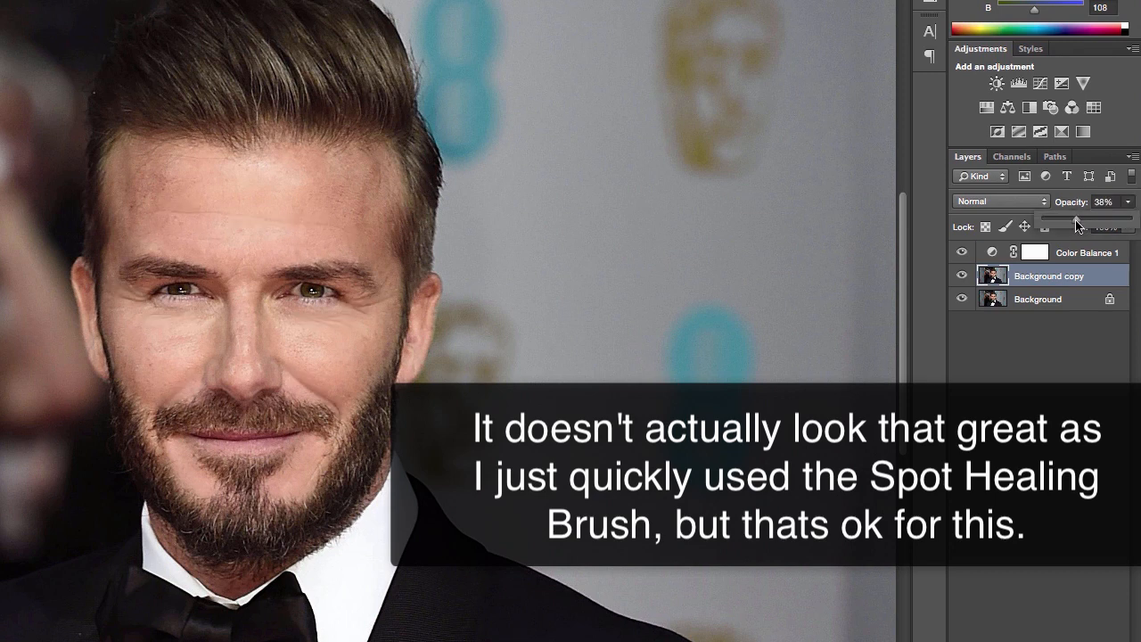
click(962, 279)
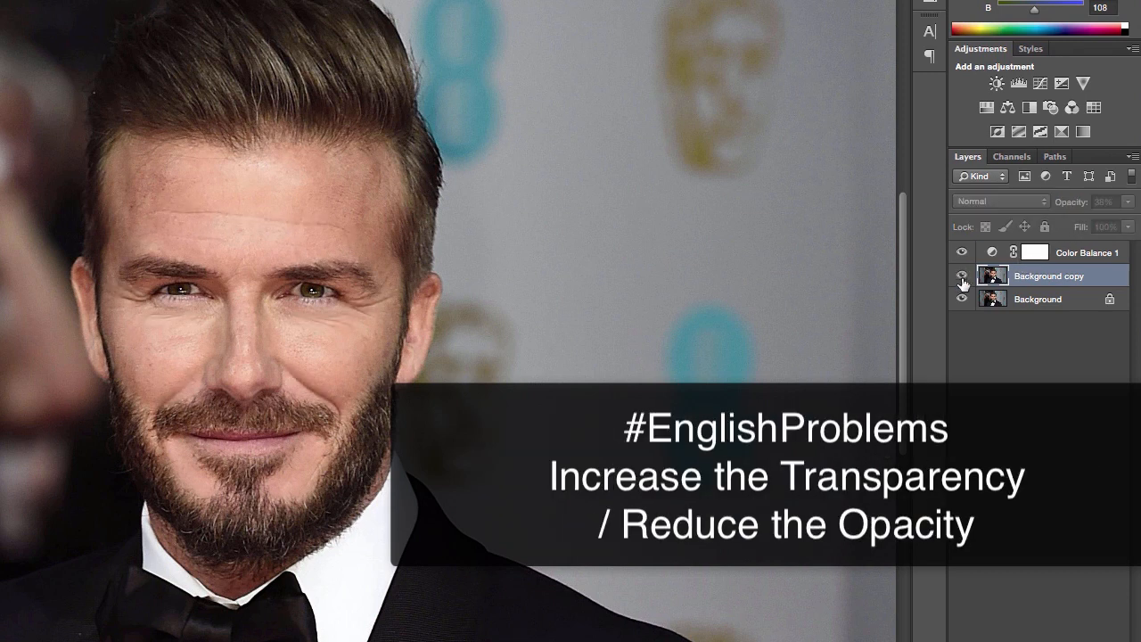
click(962, 279)
click(962, 279)
click(962, 279)
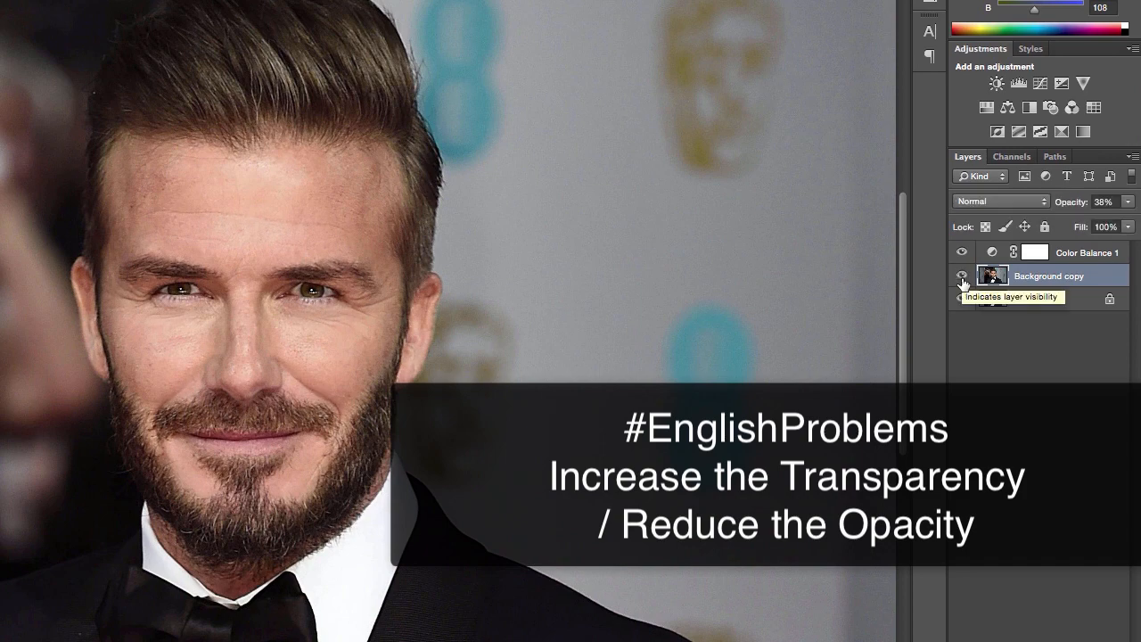
click(962, 279)
click(962, 279)
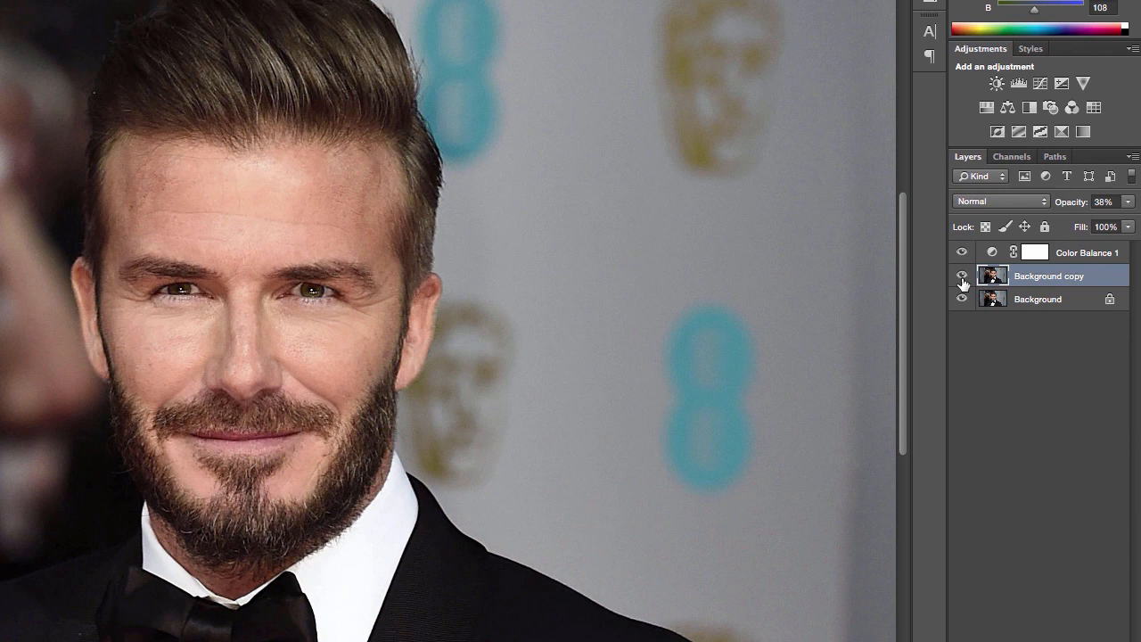
click(962, 278)
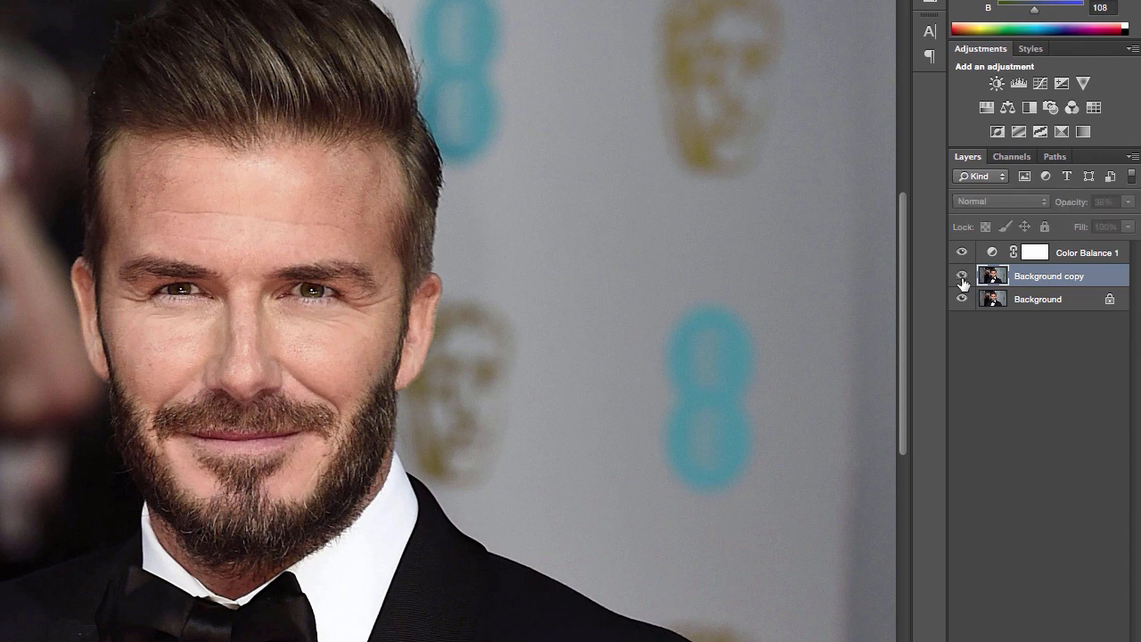
click(962, 278)
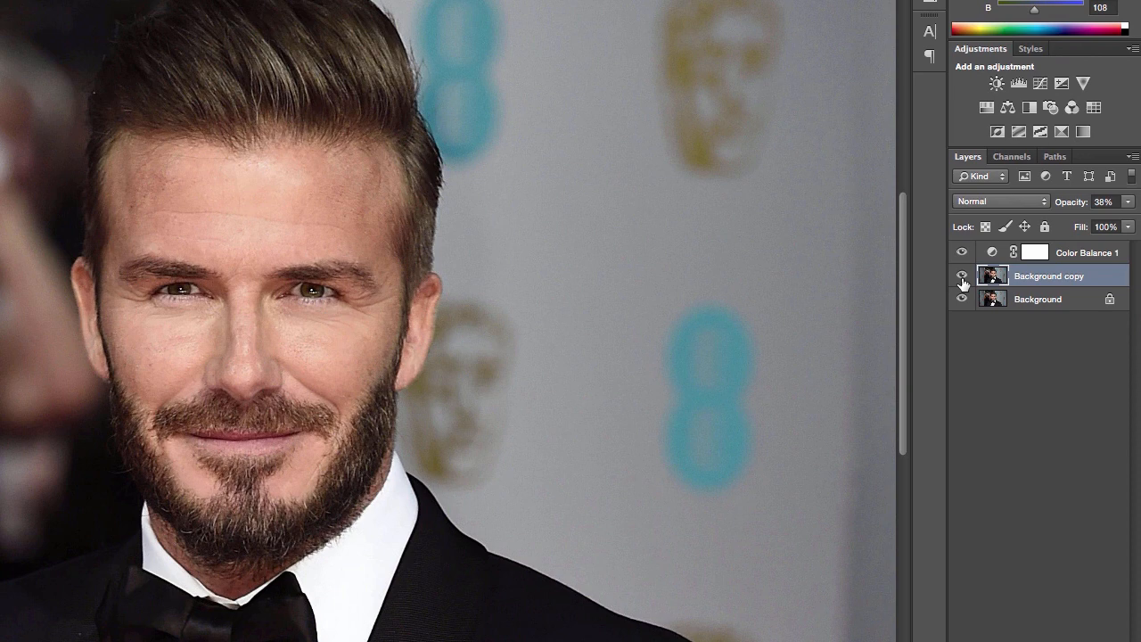
click(963, 278)
click(963, 278)
- Add a Black & White adjustment layer above Color Balance 1 and set its blend mode to Luminosity
click(1070, 253)
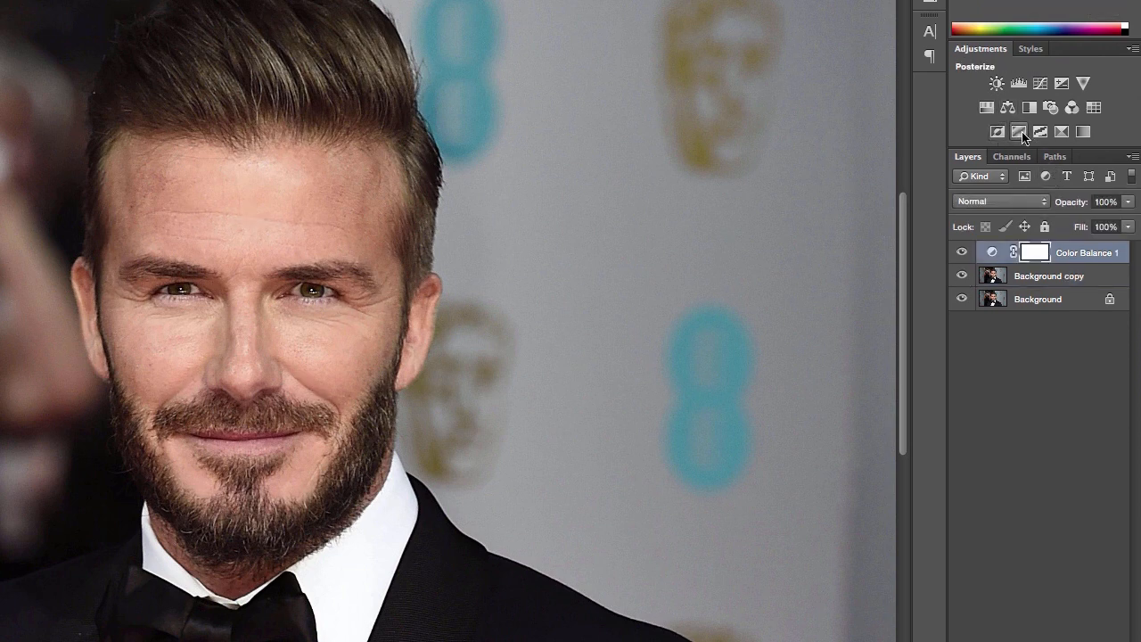
click(1040, 131)
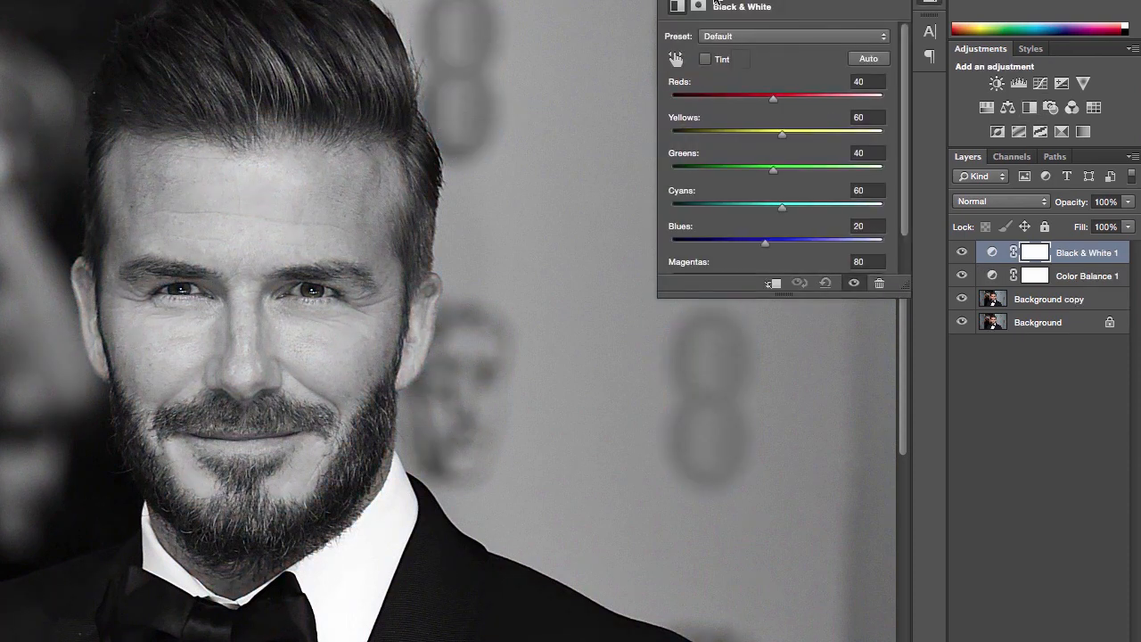
click(1000, 202)
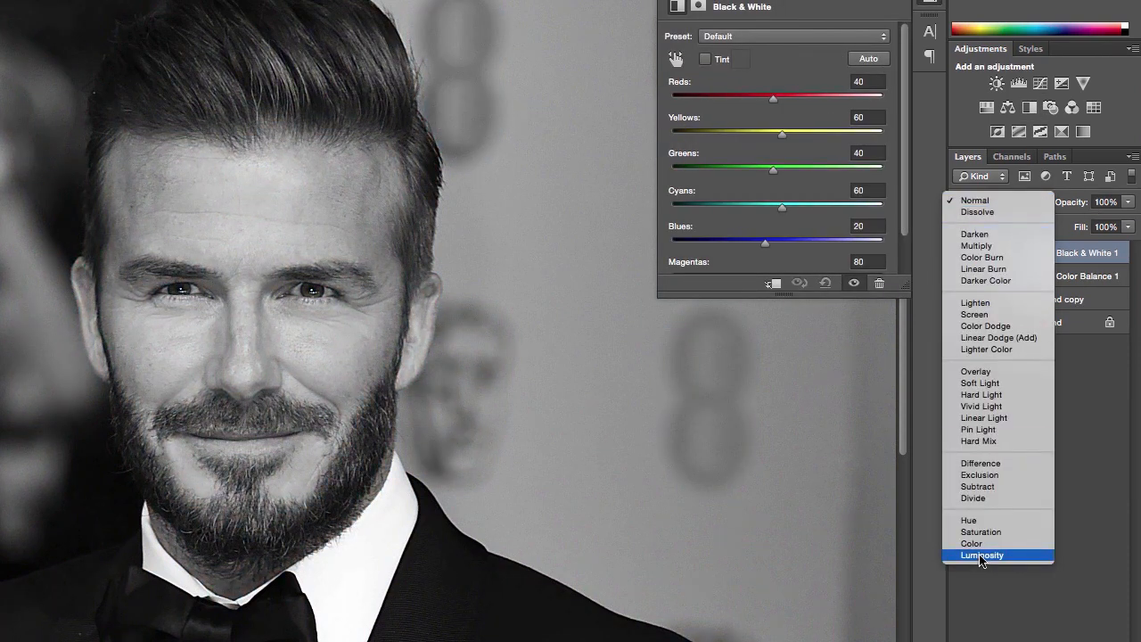
click(981, 492)
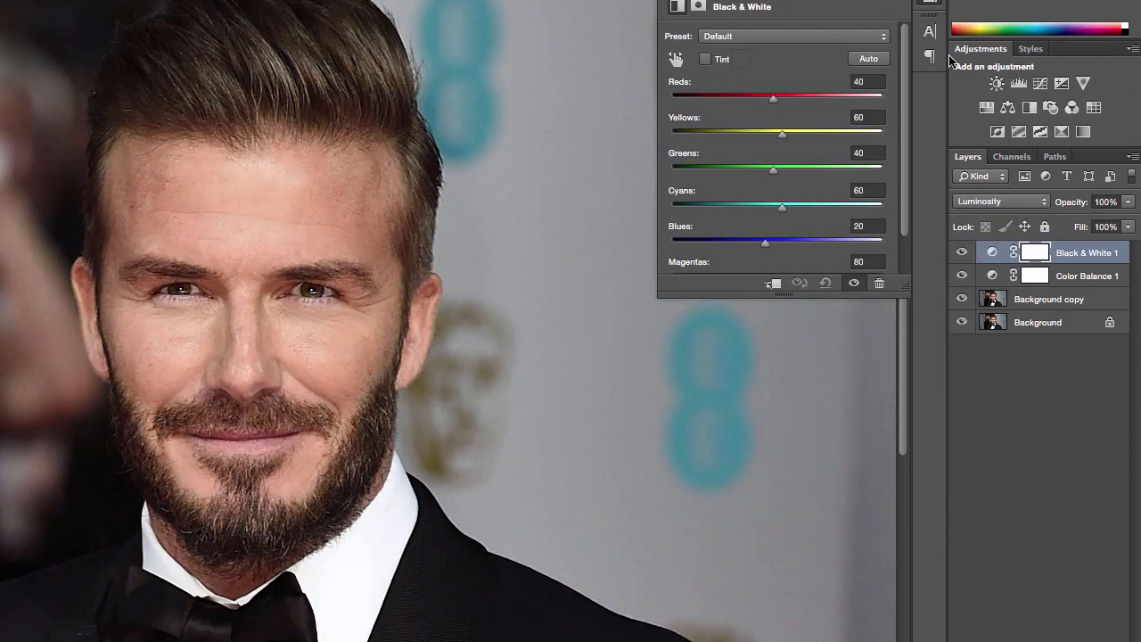
- Try the automatic Black & White values, undo them, and compare the photo with and without the adjustment
click(867, 58)
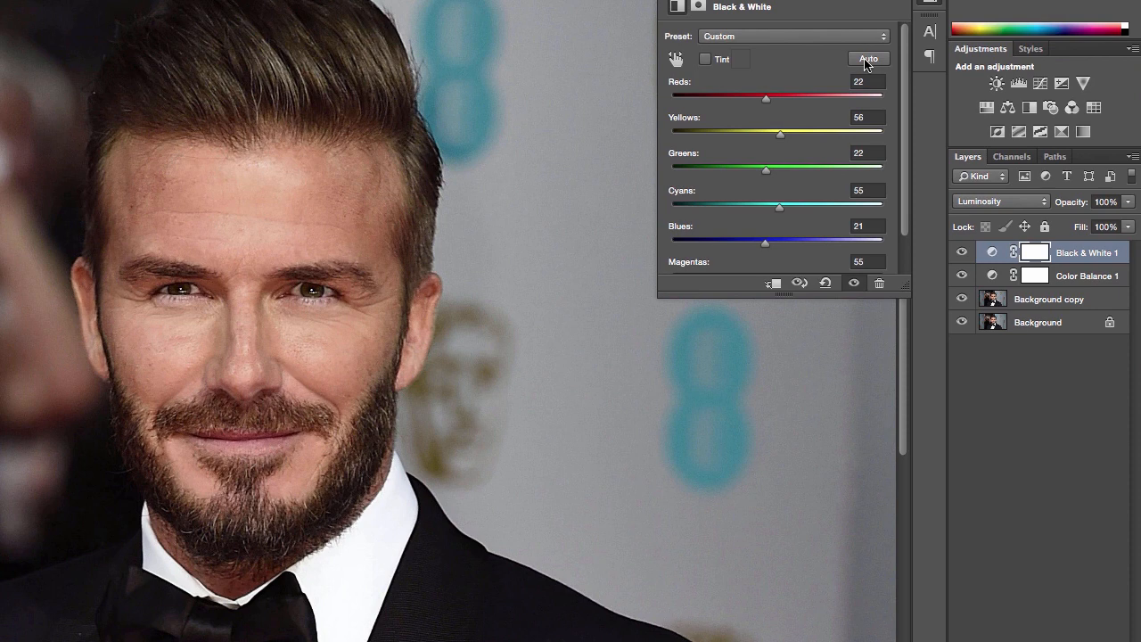
key(ctrl+z)
click(963, 255)
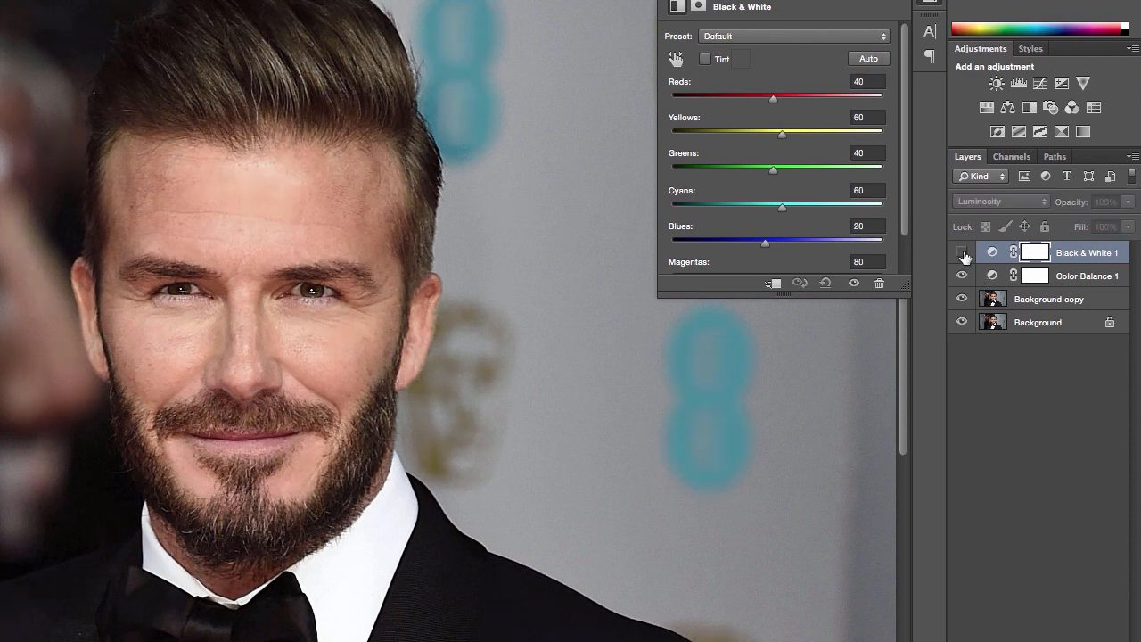
click(962, 253)
- Set the Black & White adjustment's Reds to 63, Magentas to 54, Greens to 27 and Blues to 88
drag(780, 100, 783, 101)
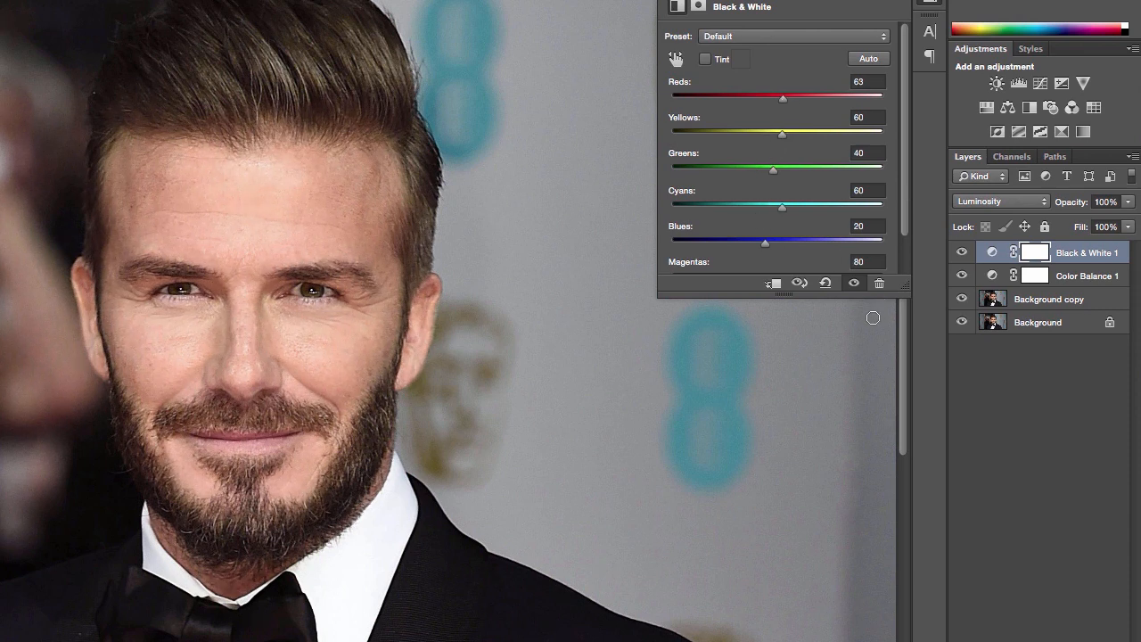
drag(865, 295, 851, 500)
drag(789, 278, 774, 282)
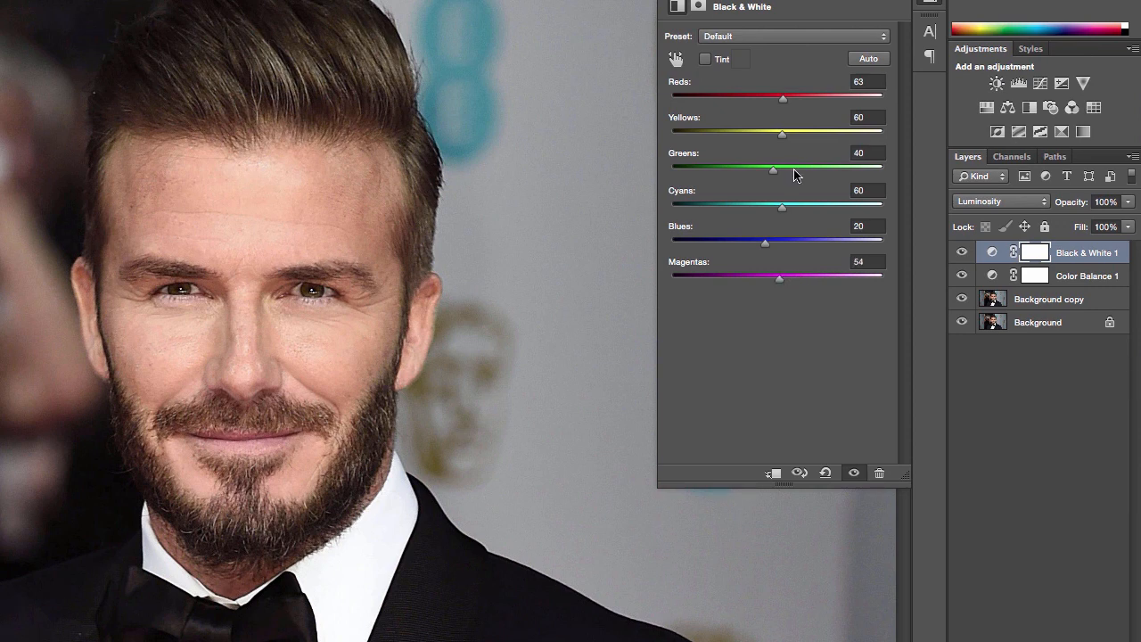
drag(796, 175, 767, 173)
mouse_move(790, 251)
mouse_down()
mouse_move(804, 249)
mouse_move(793, 247)
mouse_up()
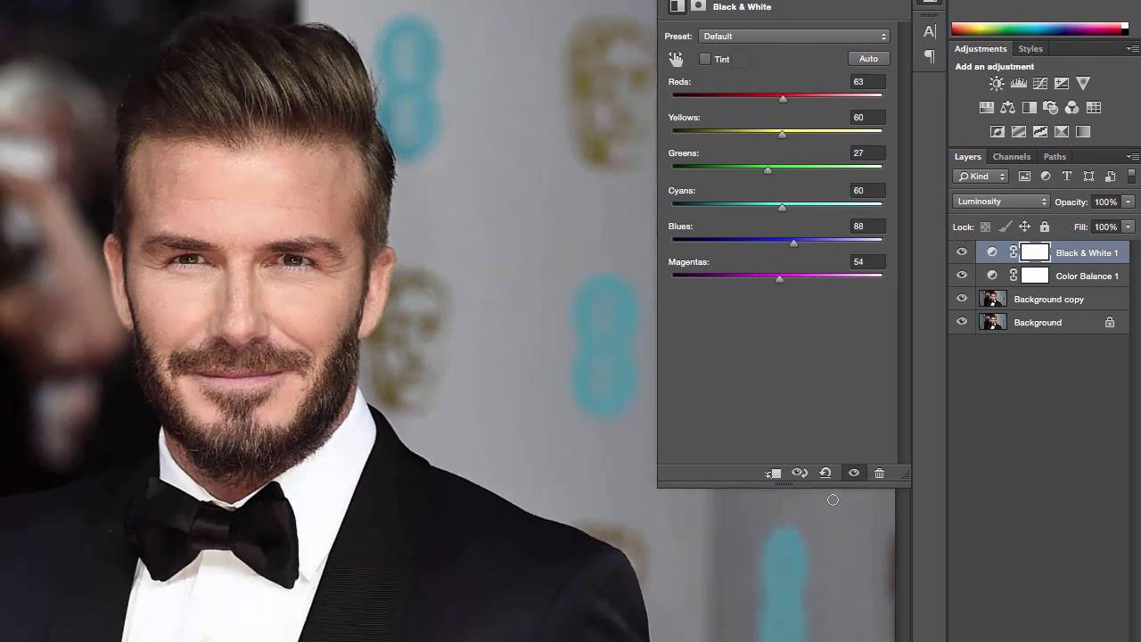
- Refine the Black & White adjustment to Blues 65, Cyans 42, Yellows 96 and Reds 39
drag(787, 248, 773, 207)
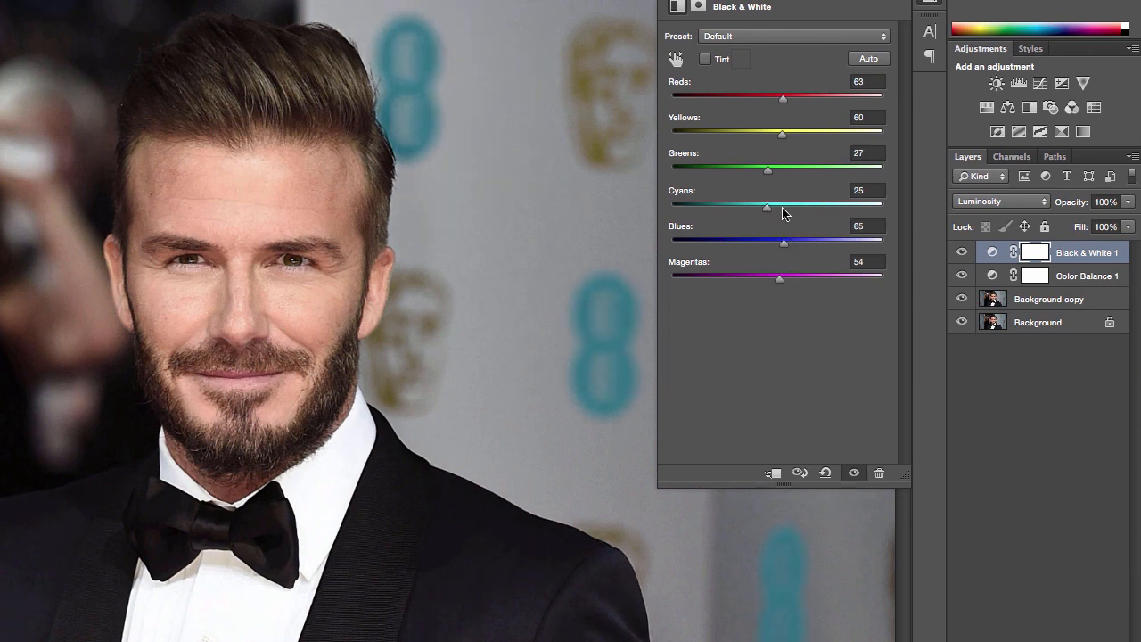
mouse_move(783, 134)
mouse_down()
mouse_move(805, 140)
mouse_move(797, 136)
mouse_up()
drag(782, 98, 772, 101)
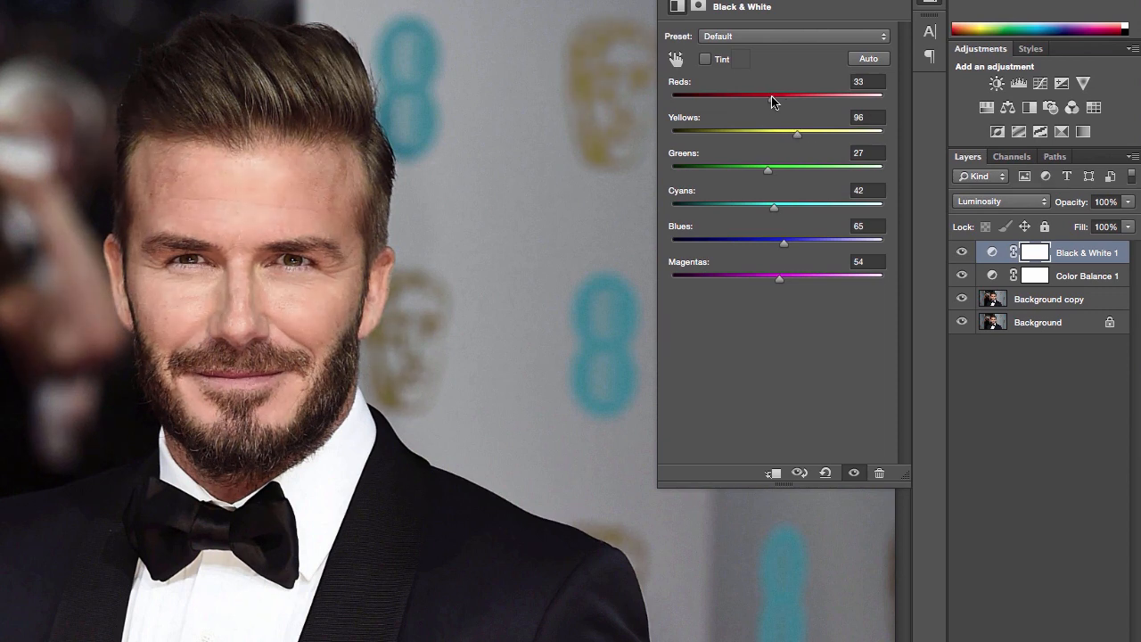
- Compare the photo repeatedly with and without the Black & White 1 adjustment, leaving the layer visible
click(958, 255)
click(958, 255)
click(958, 255)
click(957, 255)
click(957, 255)
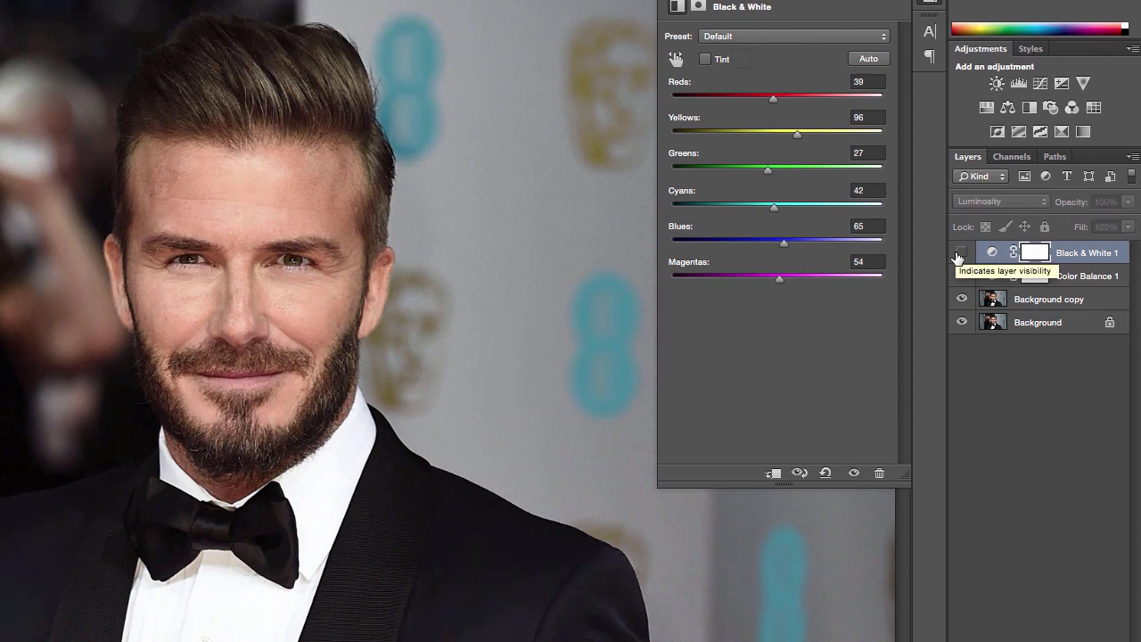
click(958, 255)
click(957, 255)
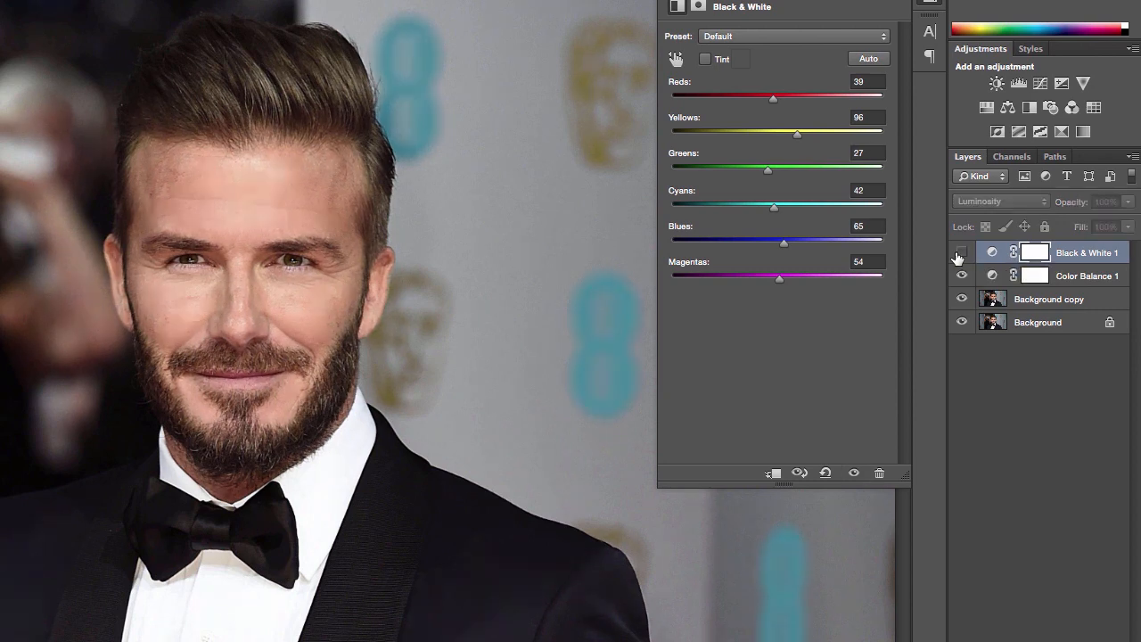
click(958, 255)
- Set the Black & White adjustment's Cyans to 58 and compare the photo with and without the layer
mouse_move(774, 206)
mouse_down()
mouse_move(820, 205)
mouse_move(782, 211)
mouse_up()
click(961, 255)
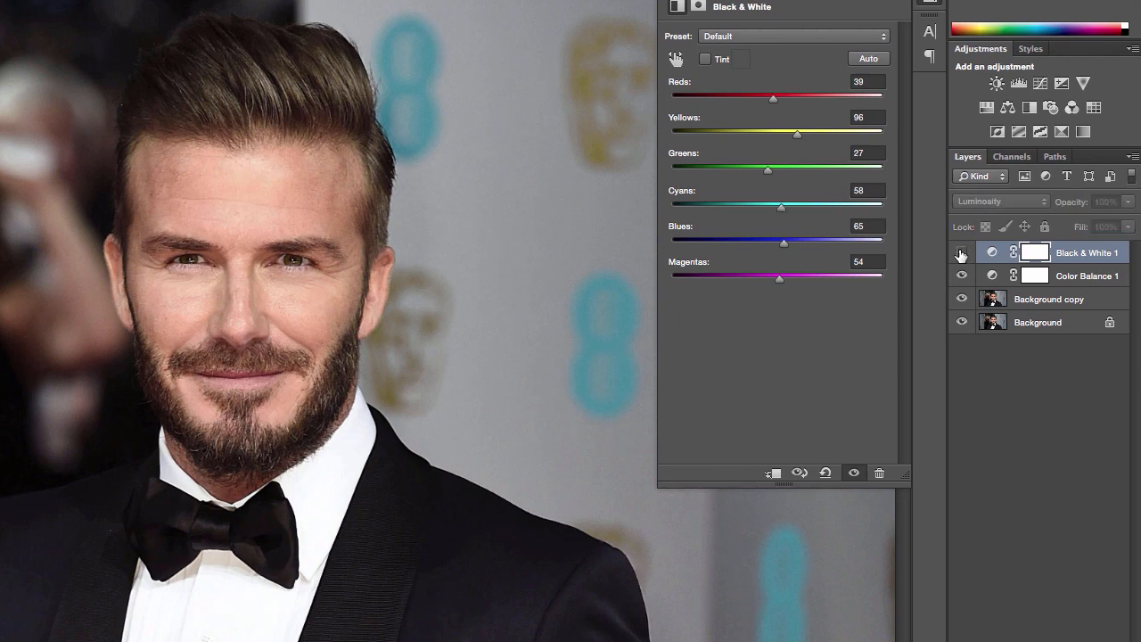
click(961, 255)
click(961, 255)
click(961, 255)
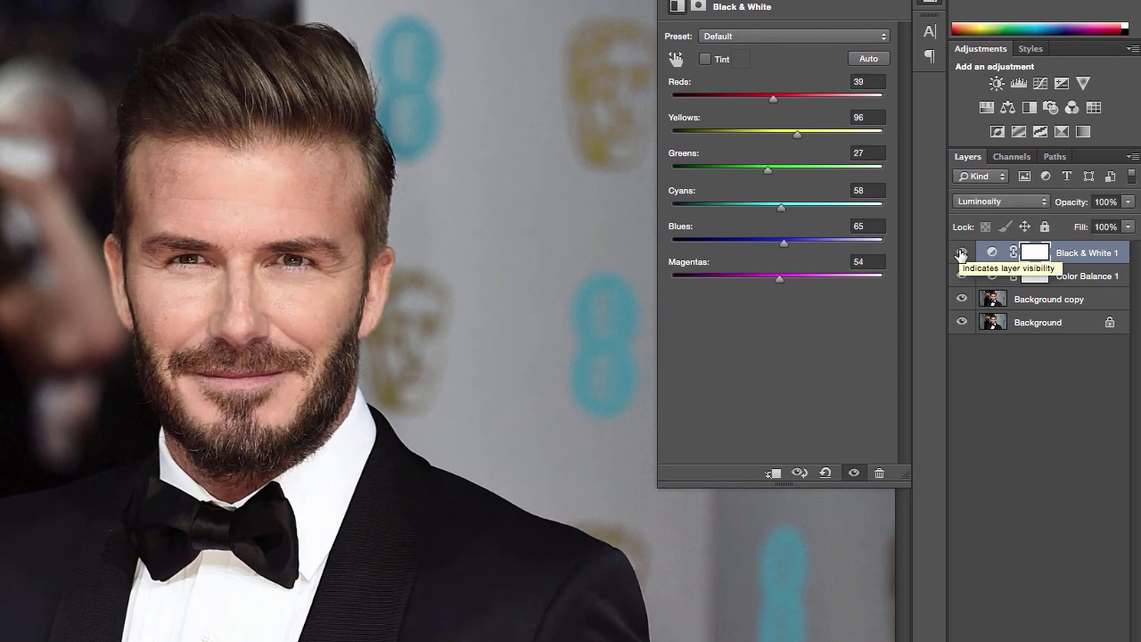
- Add a Levels adjustment layer on top, set its midtones to 1.14 and slightly raise the output black level
click(1019, 83)
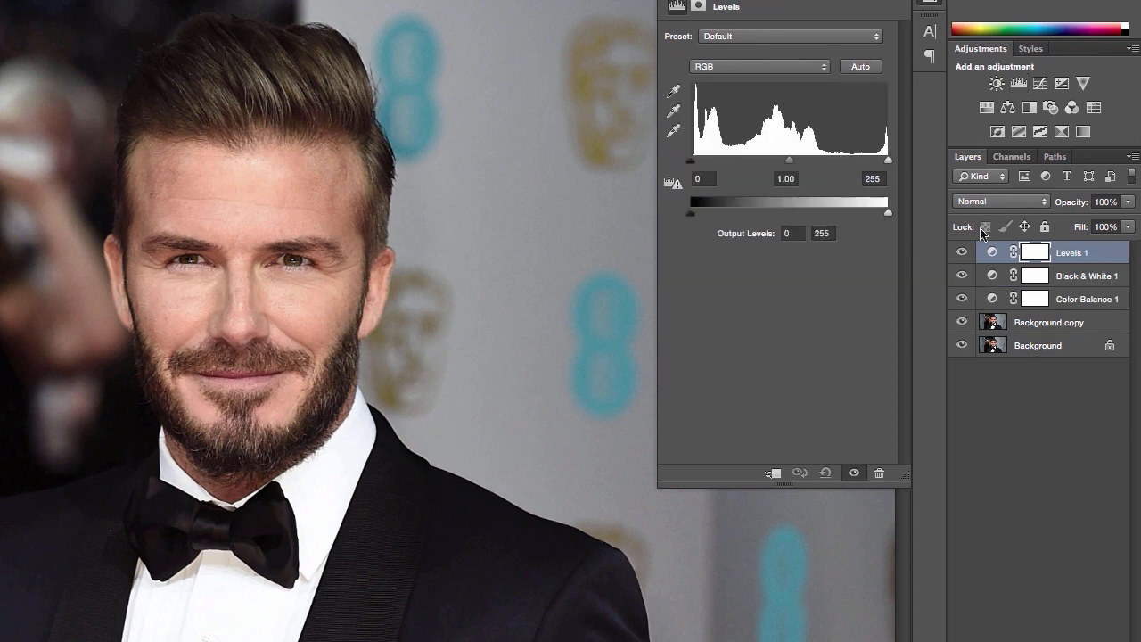
drag(778, 167, 776, 165)
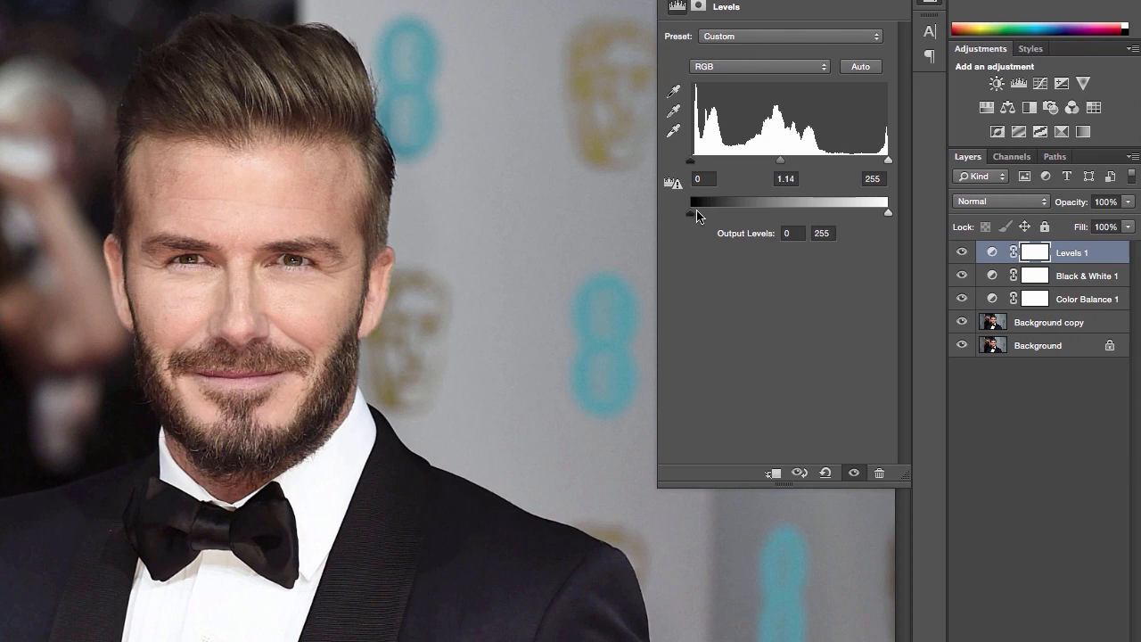
drag(691, 213, 696, 215)
- Darken the Levels midtones slightly and compare the photo with and without the Levels adjustment
drag(778, 165, 781, 167)
click(961, 254)
click(961, 254)
drag(782, 165, 783, 165)
click(963, 255)
click(963, 255)
- Set the Black & White 1 adjustment's Reds to 31 and compare the photo with and without the adjustment layers
click(994, 278)
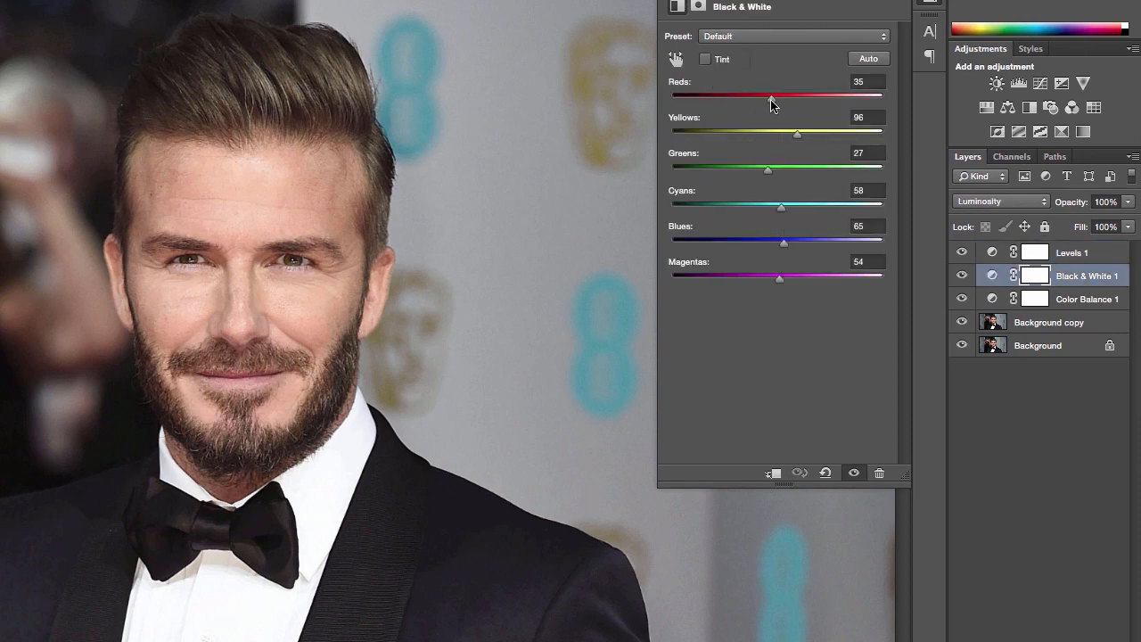
drag(772, 105, 768, 104)
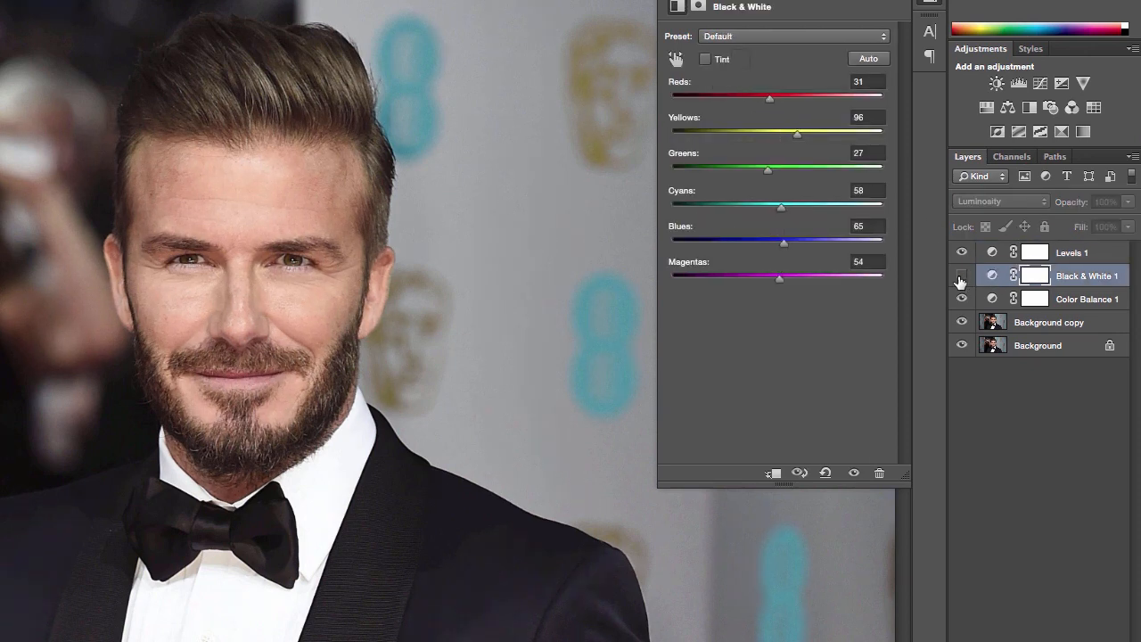
click(961, 253)
click(961, 253)
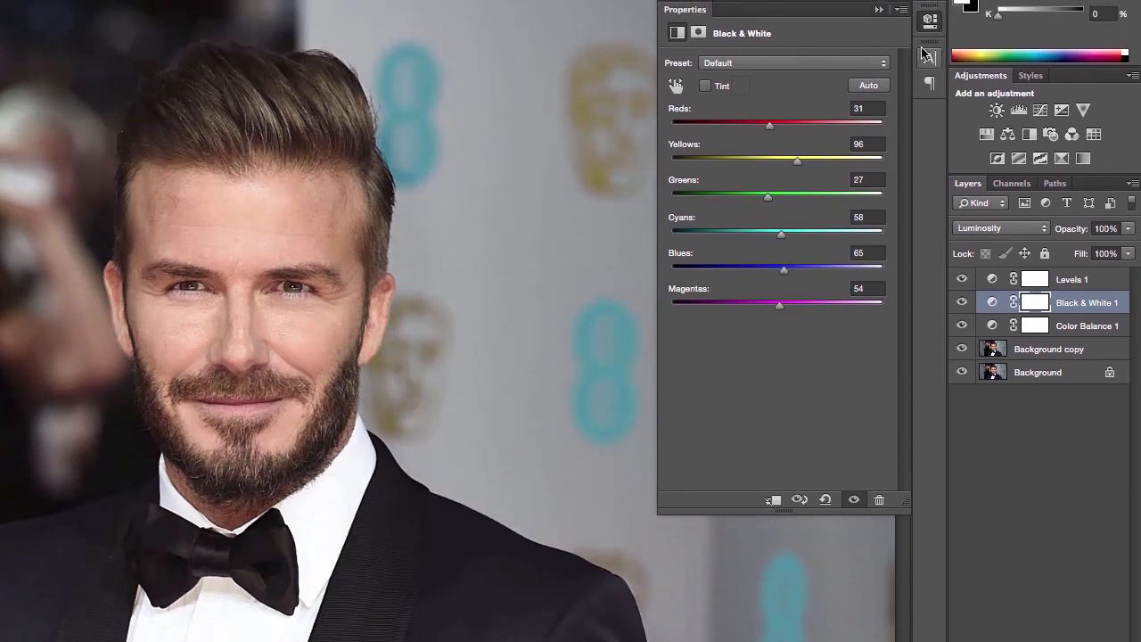
- Add a Brightness/Contrast adjustment layer above Levels 1 and set its contrast to -21
click(929, 21)
click(1072, 280)
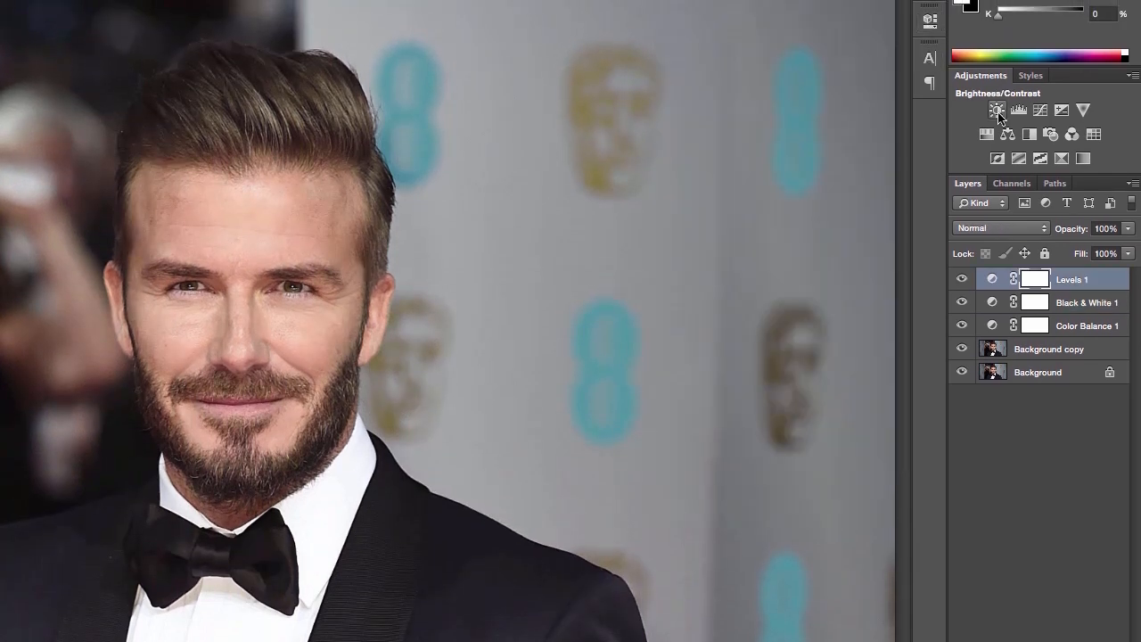
click(997, 110)
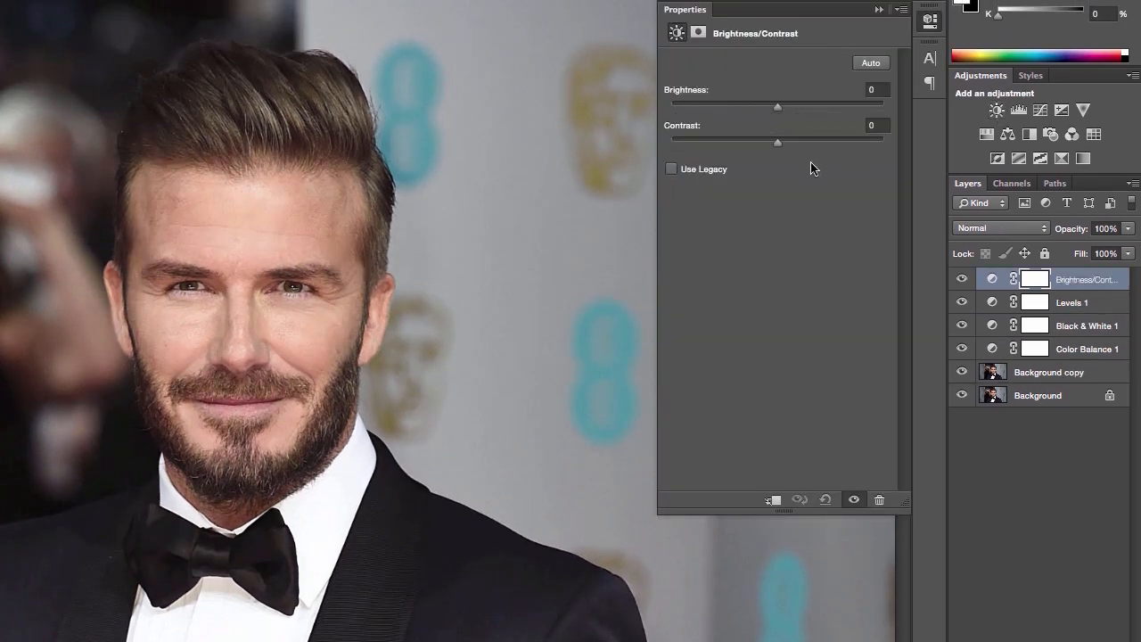
click(768, 141)
drag(764, 143, 716, 145)
- Compare the photo repeatedly with and without the Brightness/Contrast adjustment, leaving the layer visible
click(961, 280)
click(961, 280)
click(961, 280)
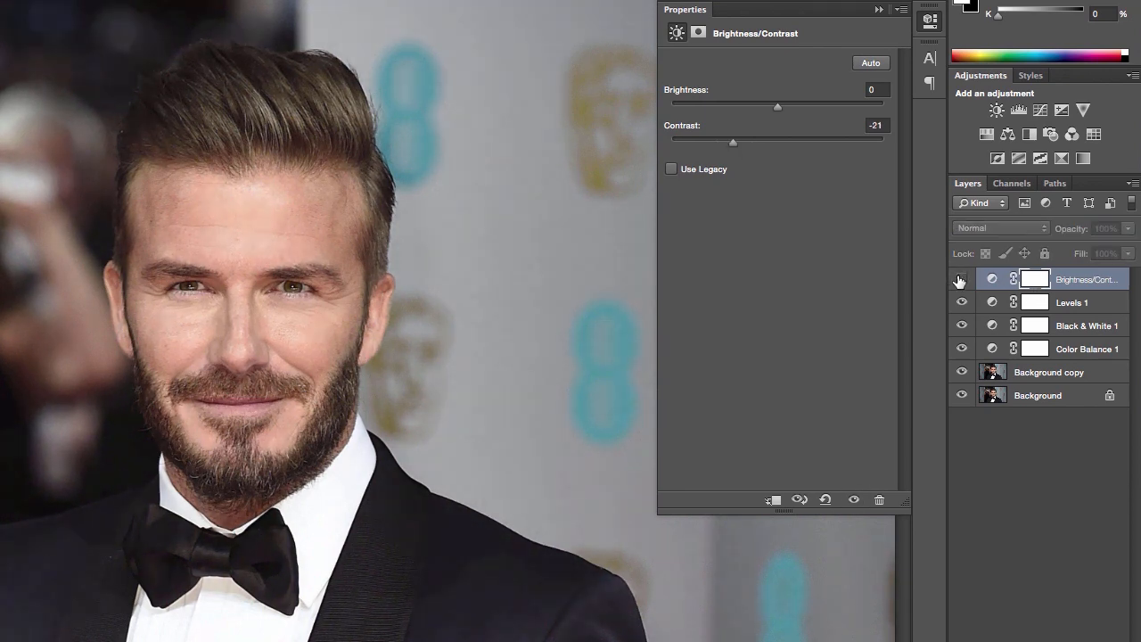
click(961, 280)
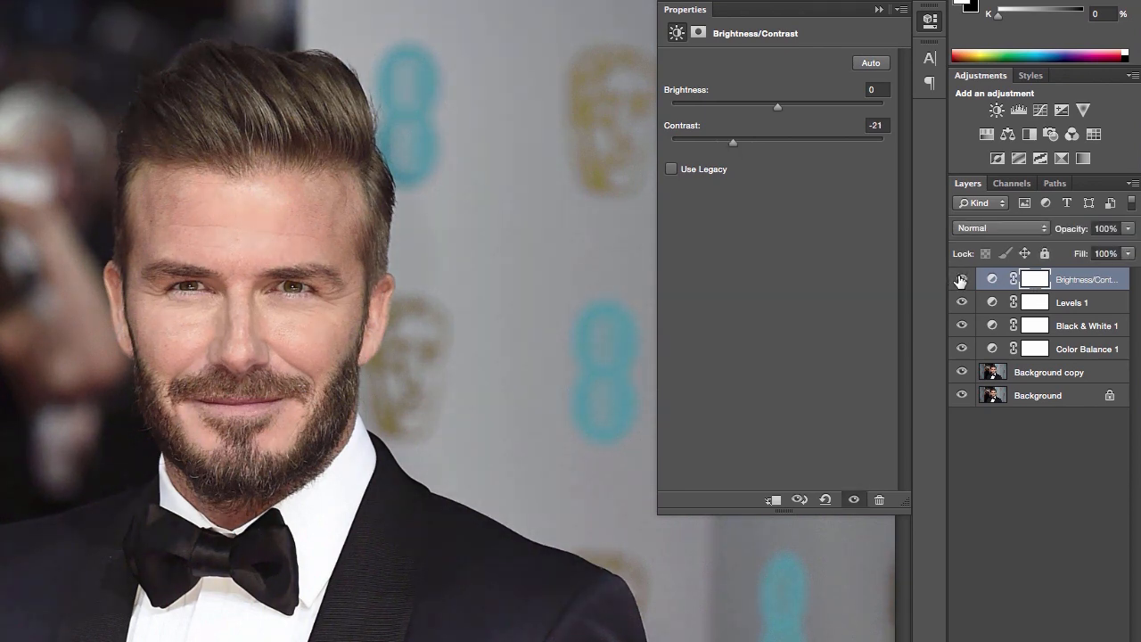
click(962, 280)
click(962, 280)
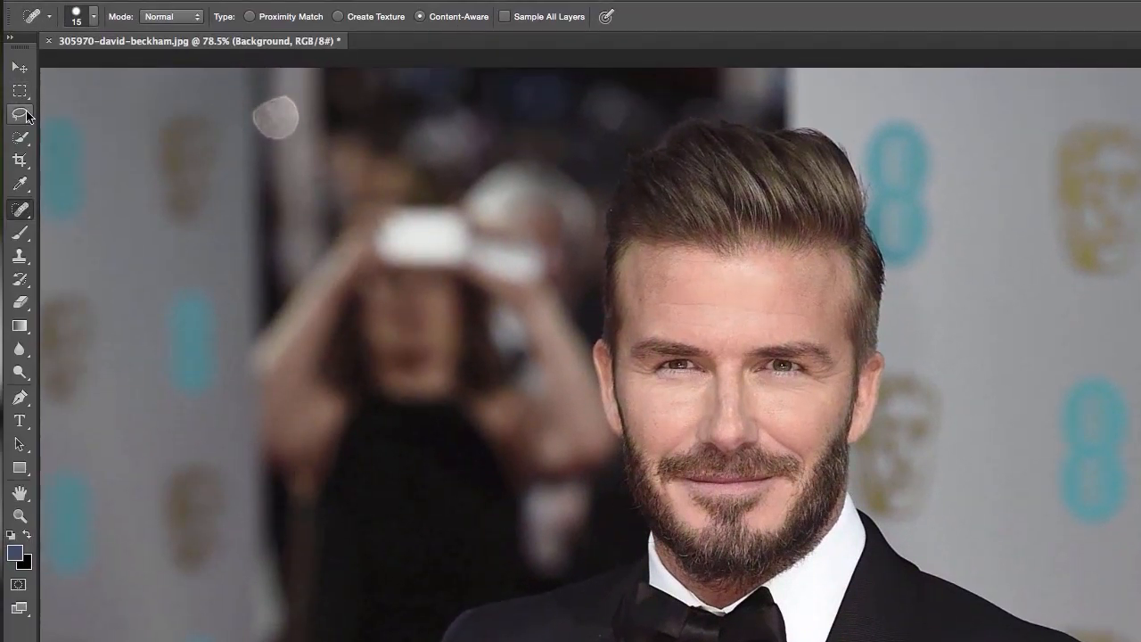
- Lasso a loose selection around the man's head, bow tie and upper body on the Background layer
click(26, 112)
mouse_move(831, 135)
mouse_down()
mouse_move(638, 137)
mouse_move(519, 459)
mouse_move(597, 627)
mouse_move(953, 361)
mouse_move(782, 57)
mouse_up()
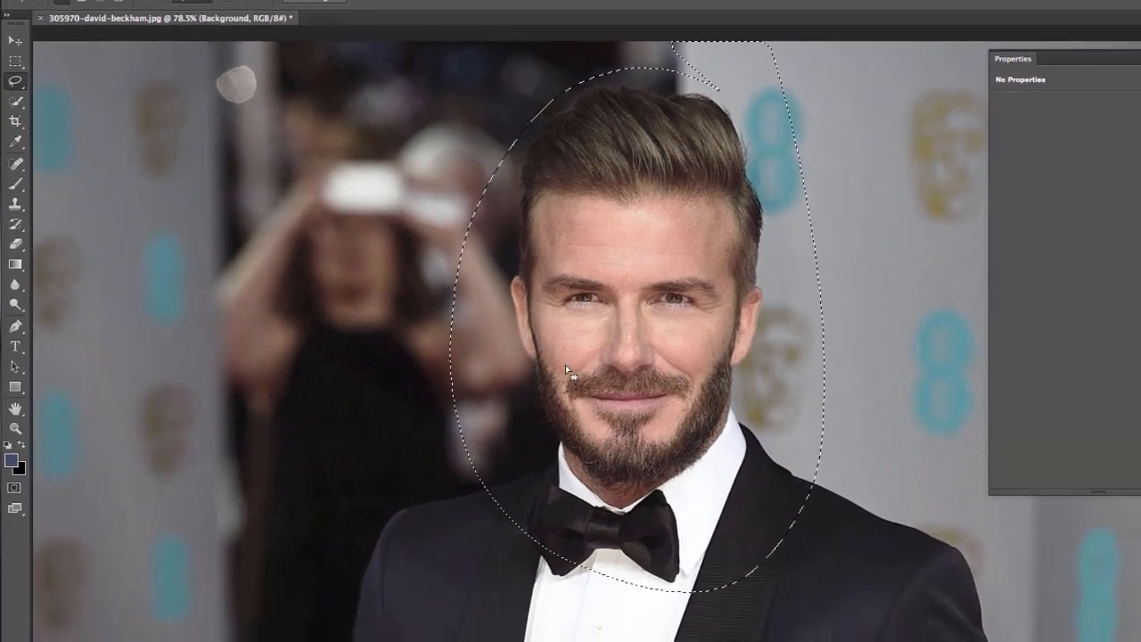
key(ctrl+d)
mouse_move(664, 54)
mouse_down()
mouse_move(456, 282)
mouse_move(353, 514)
mouse_move(359, 612)
mouse_move(831, 635)
mouse_up()
mouse_move(872, 576)
mouse_down()
mouse_move(730, 321)
mouse_move(726, 197)
mouse_move(688, 61)
mouse_up()
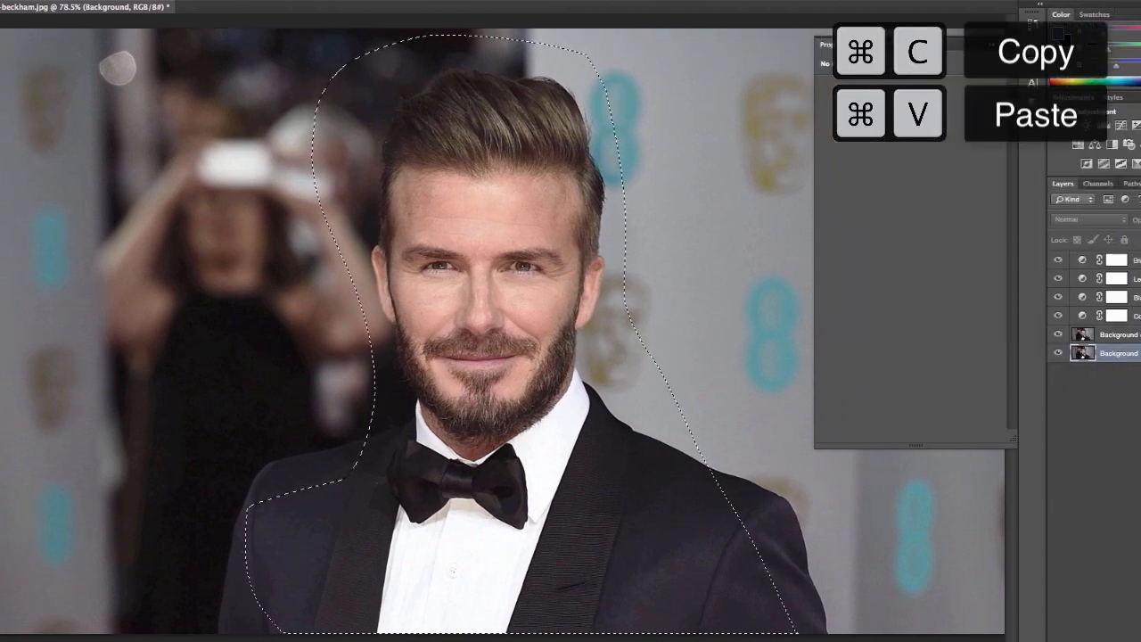
- Copy the selected area onto a new layer on top of the stack and set its blend mode to Overlay
key(super+c)
key(super+v)
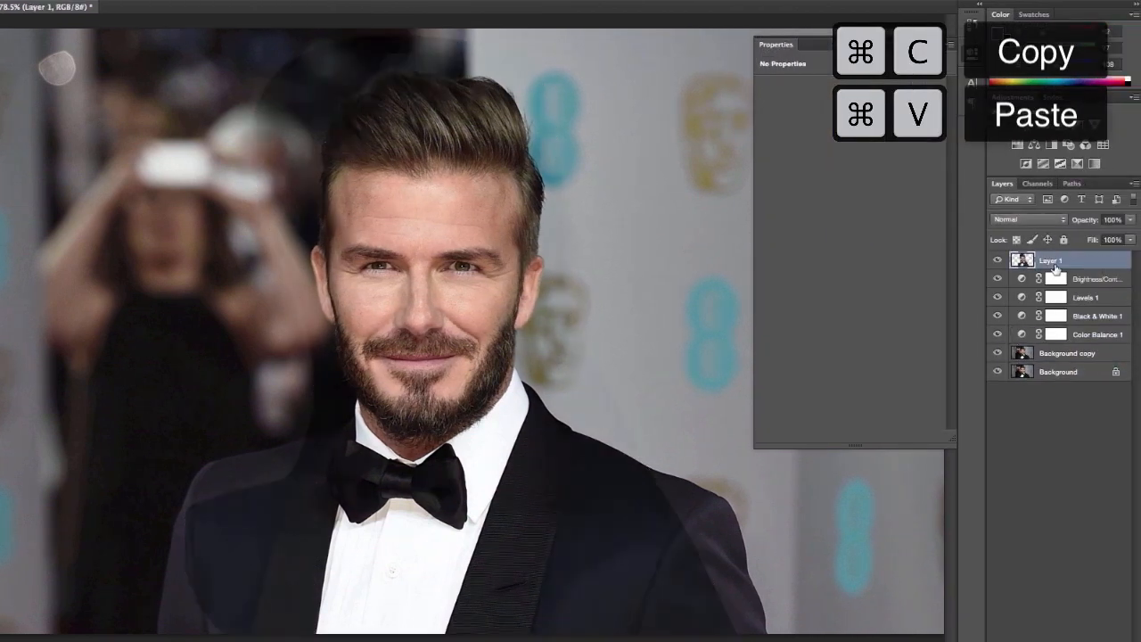
click(999, 259)
click(999, 260)
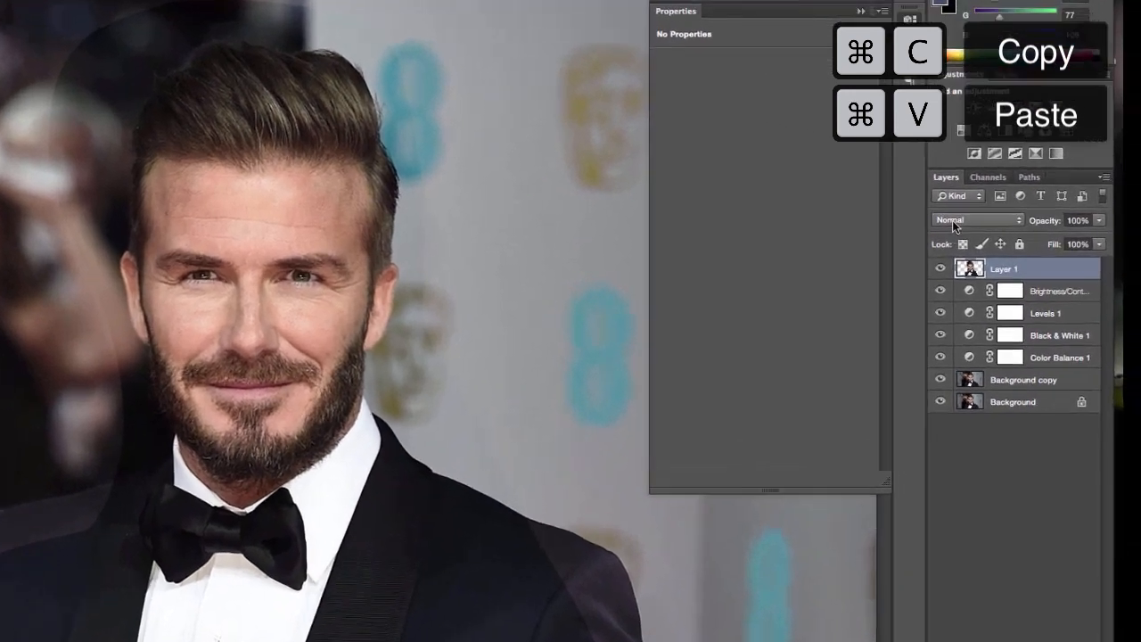
click(1028, 219)
click(959, 393)
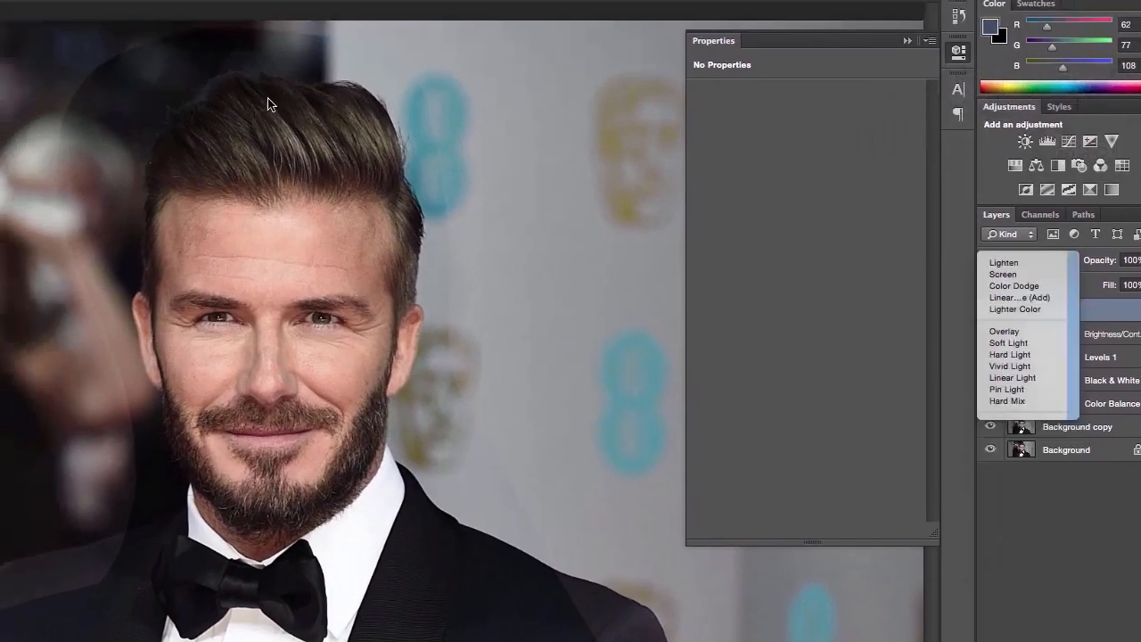
- Apply a High Pass filter with a radius of 1.1 pixels to the pasted Layer 1
click(85, 9)
mouse_move(132, 229)
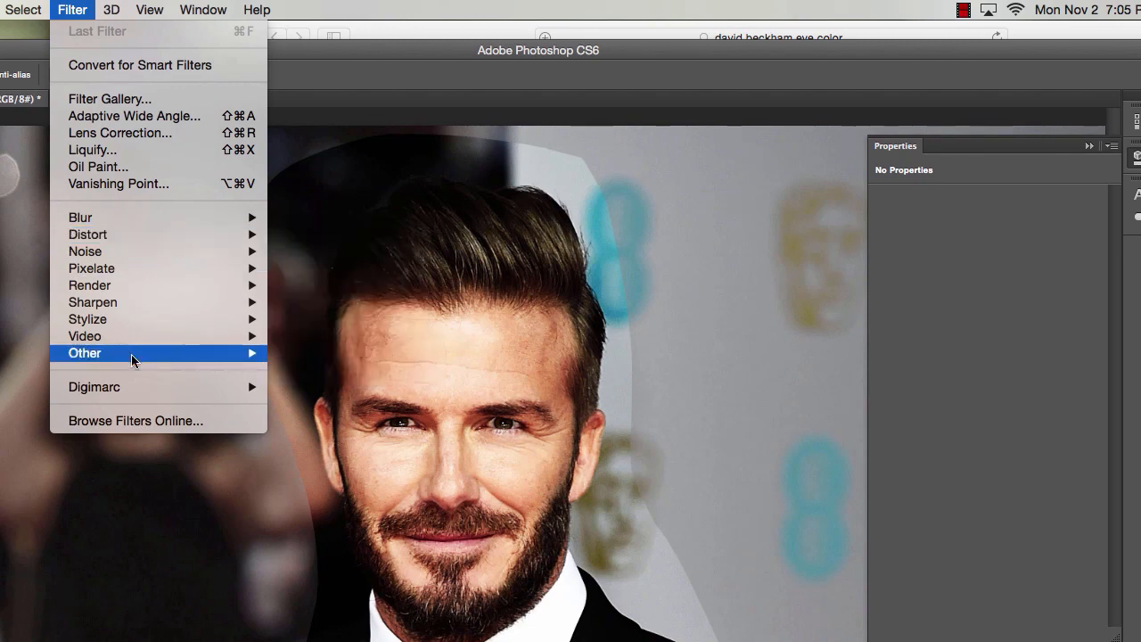
mouse_move(127, 355)
click(331, 371)
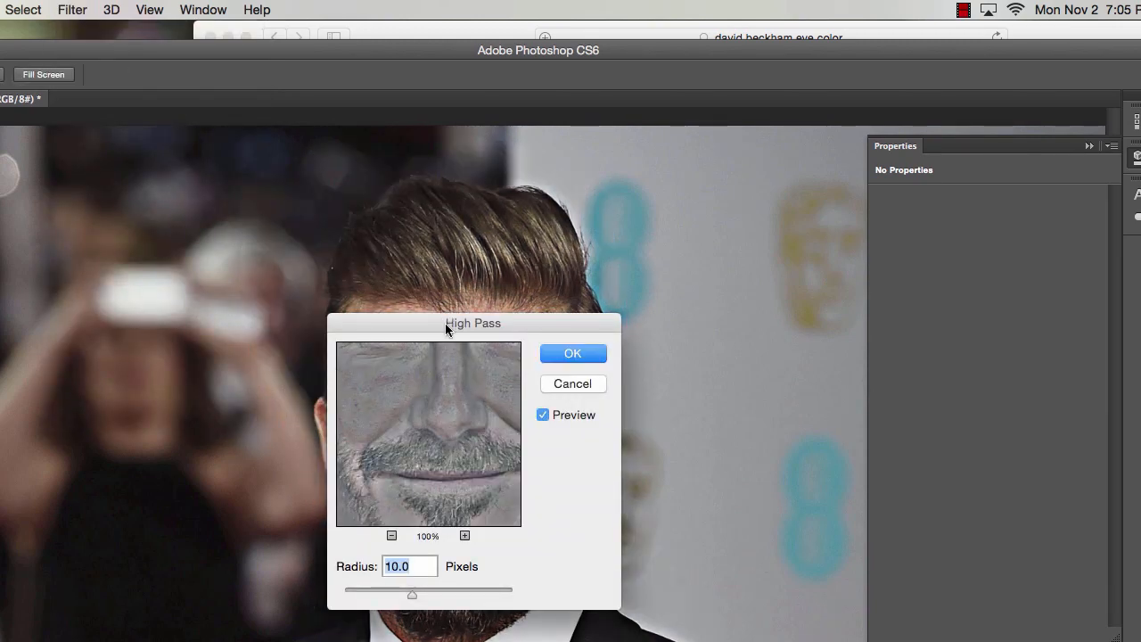
drag(445, 323, 821, 315)
drag(765, 592, 728, 588)
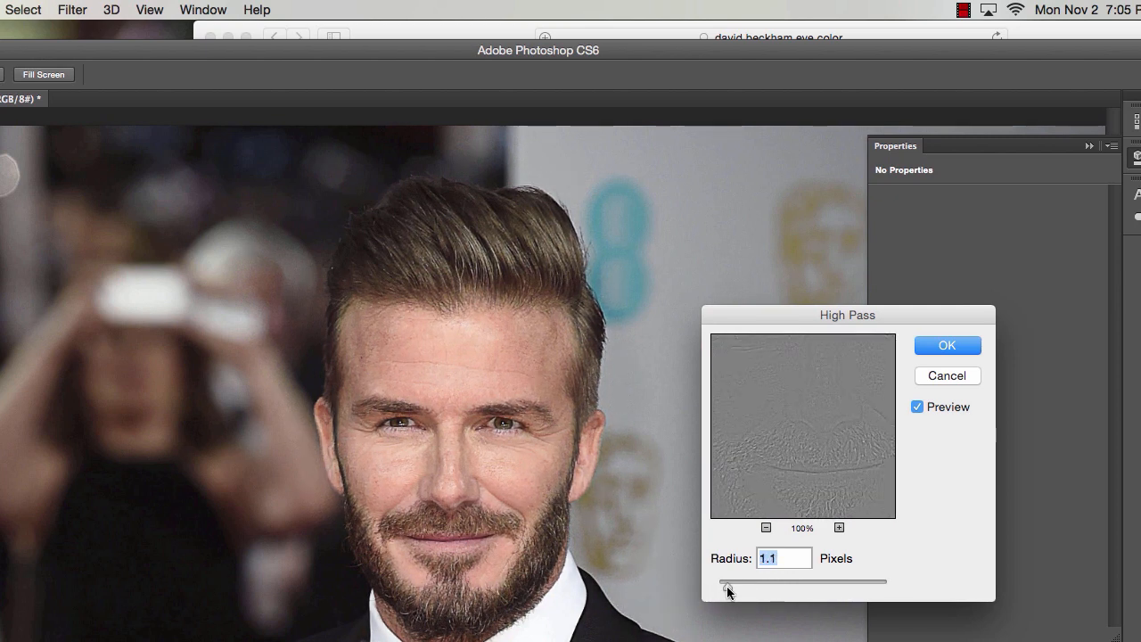
click(931, 346)
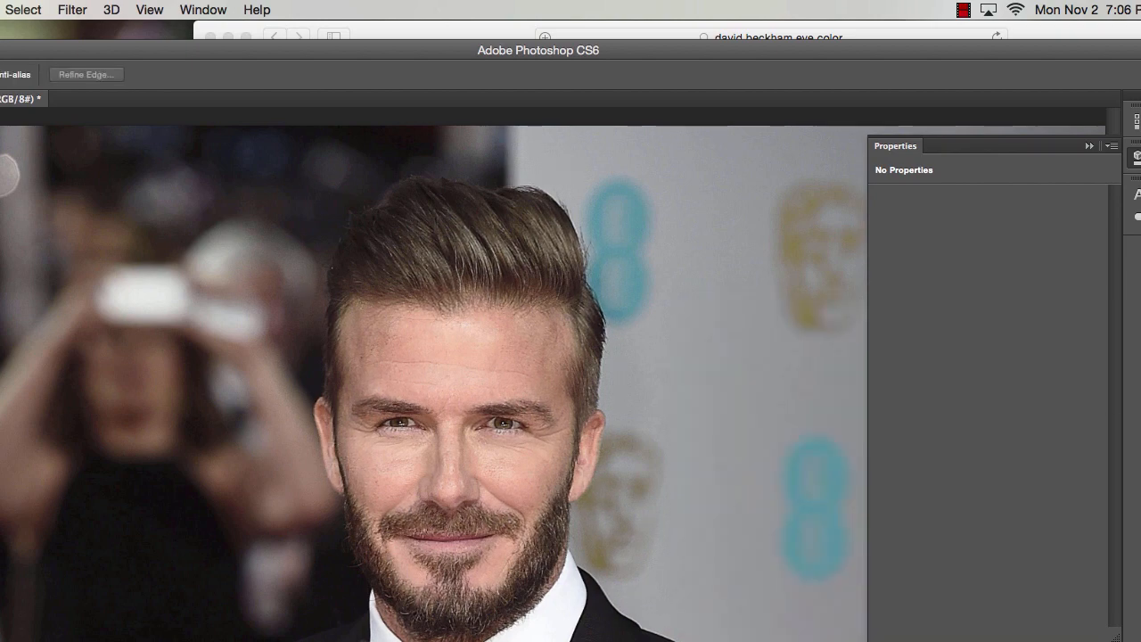
- Set up a soft Eraser with 0% hardness, enlarge it to 125 px and erase unwanted sharpening on Layer 1
key(e)
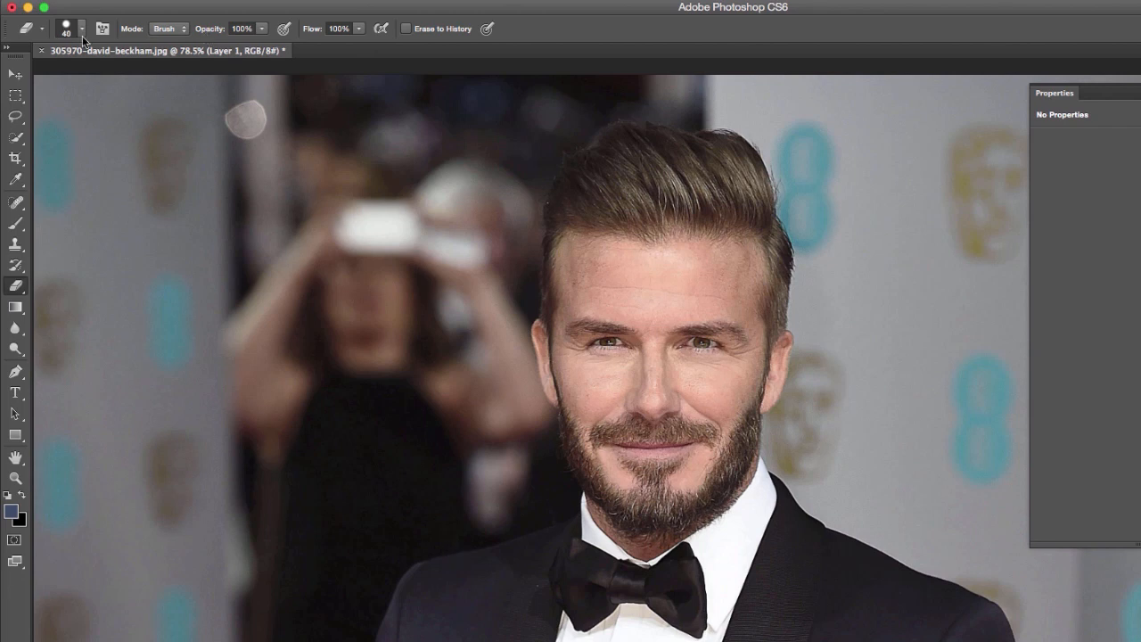
click(81, 29)
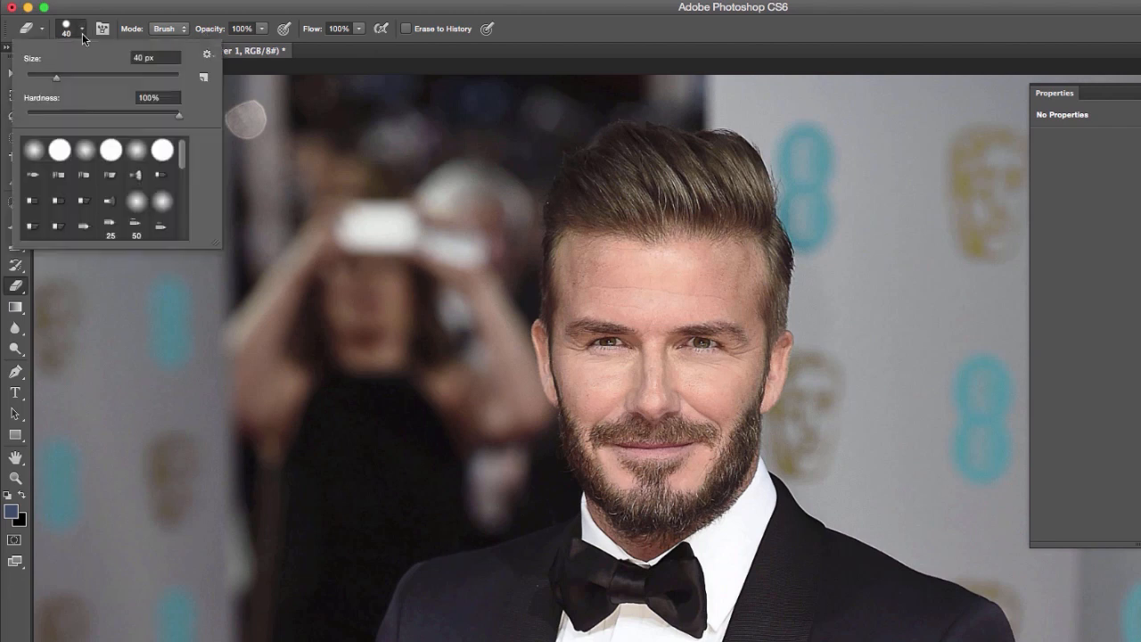
click(83, 79)
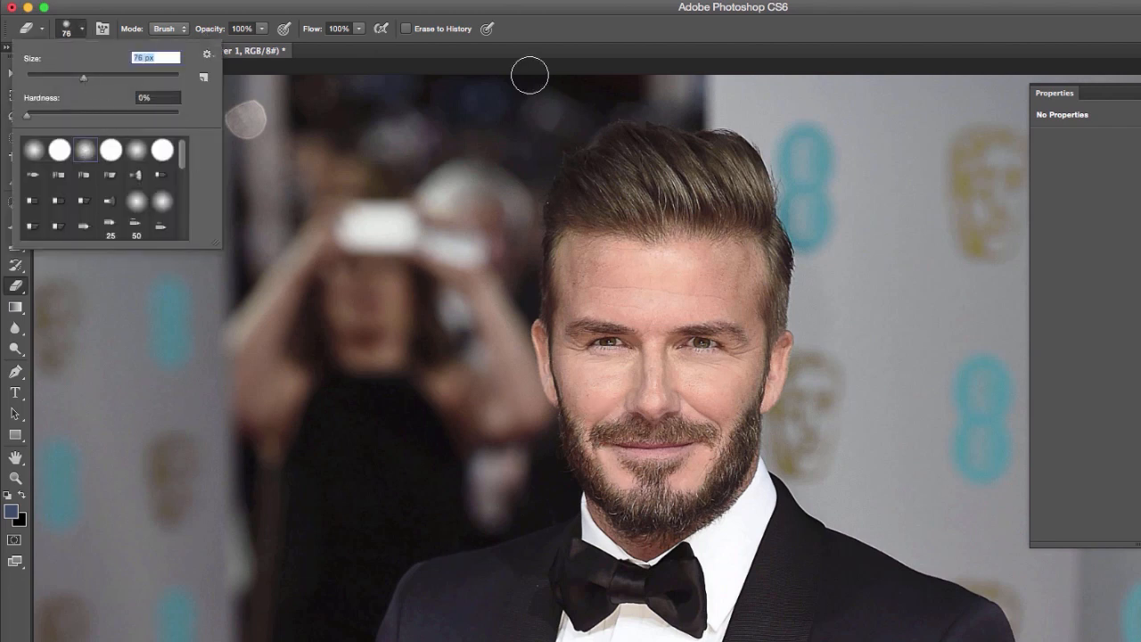
click(538, 20)
key(bracketright)
key(bracketright)
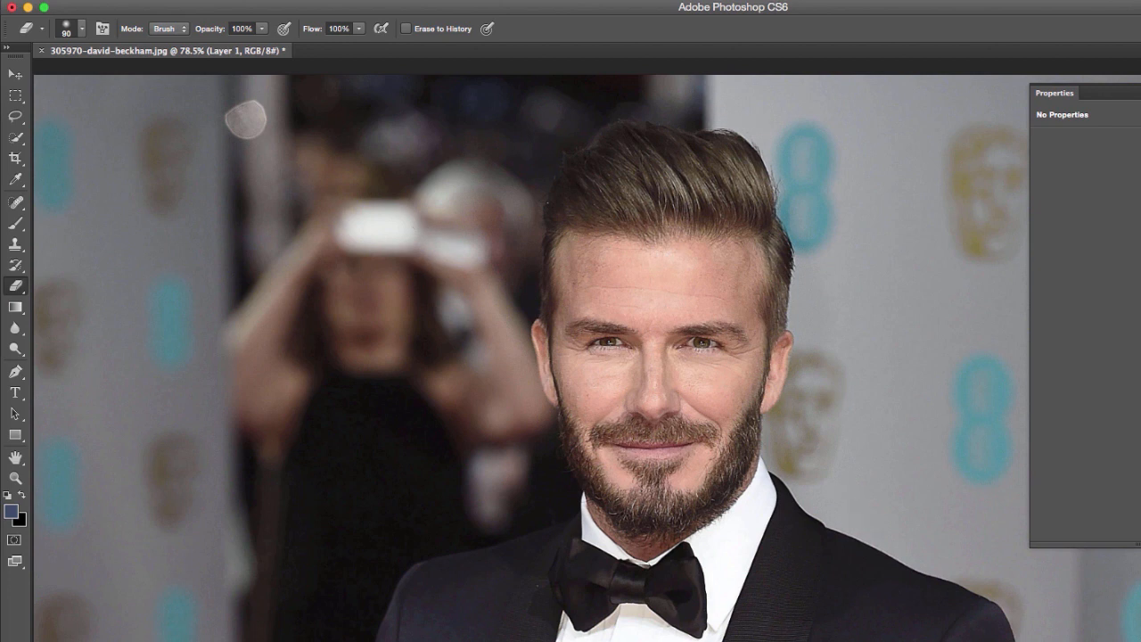
key(bracketright)
key(bracketright)
key(super+1)
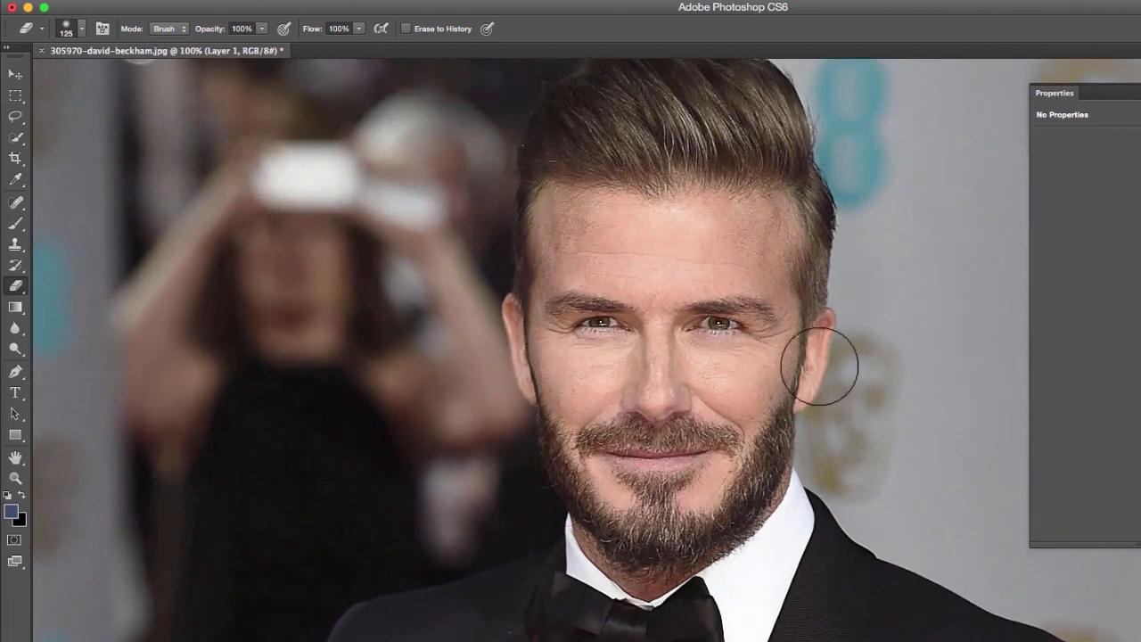
- Reduce the Eraser size to 45 px and erase the sharpening from the facial skin on Layer 1
key(bracketleft)
key(bracketleft)
key(bracketleft)
key(bracketleft)
key(bracketleft)
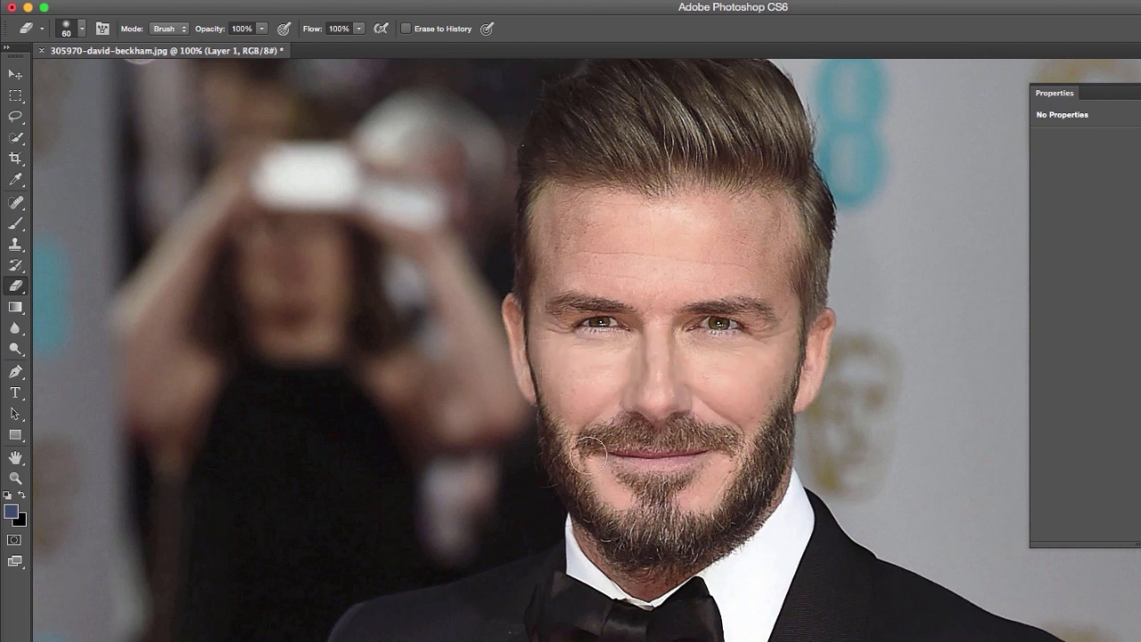
key(bracketleft)
key(bracketleft)
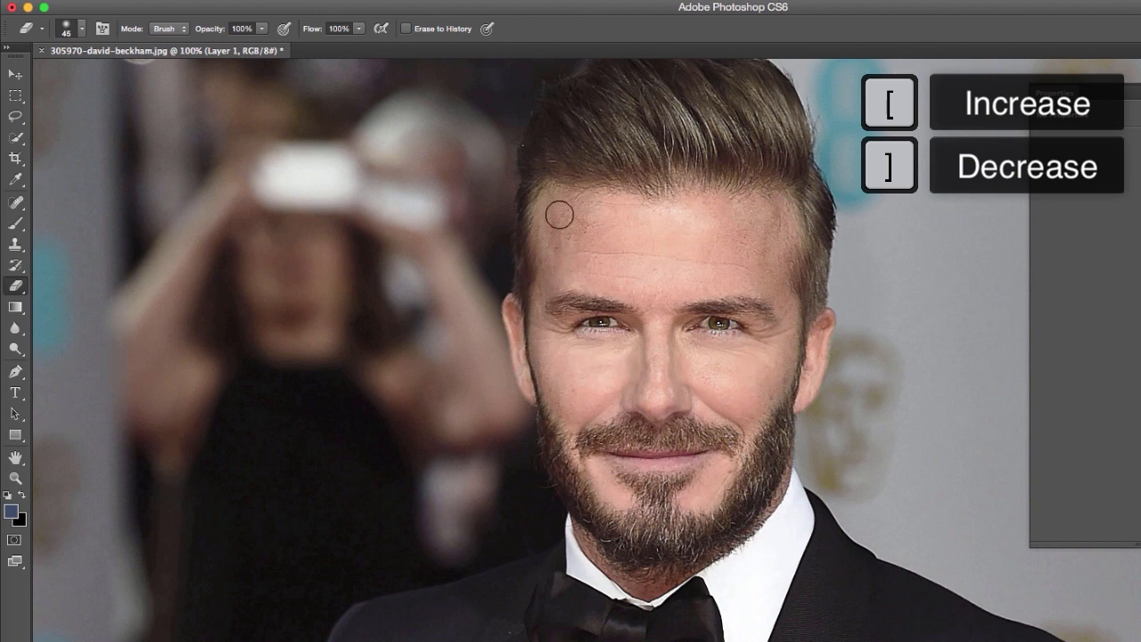
- Erase more sharpening on Layer 1 with the Eraser enlarged up to 175 px and compare the photo with and without that layer
key(bracketright)
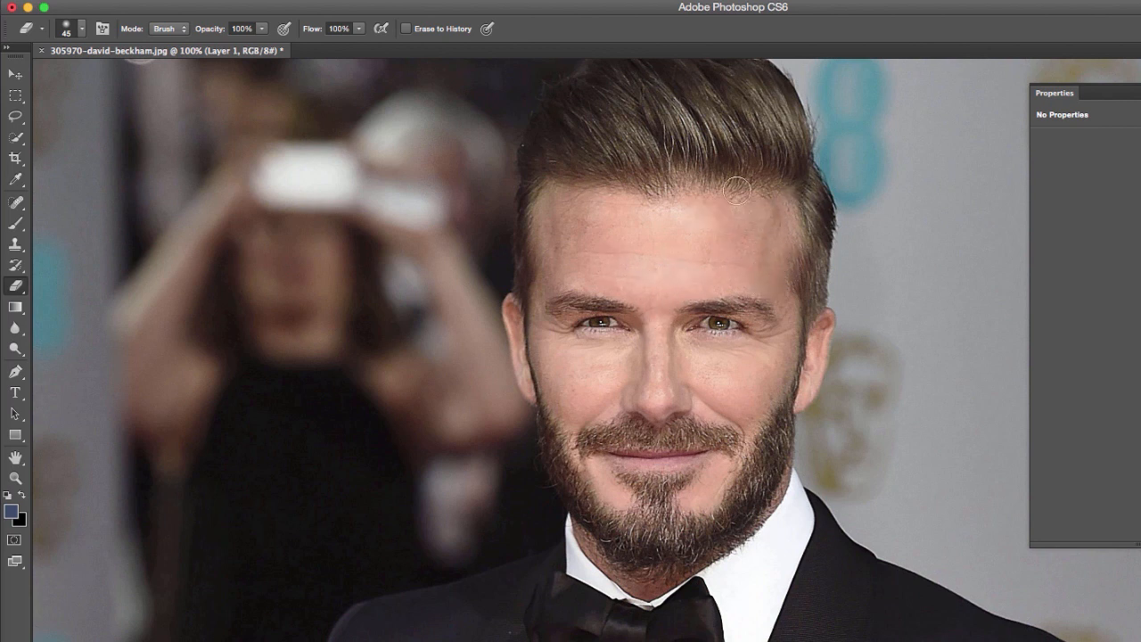
key(bracketright)
key(bracketright)
key(bracketright)
key(bracketright)
key(bracketright)
key(bracketright)
key(bracketright)
key(bracketright)
key(bracketright)
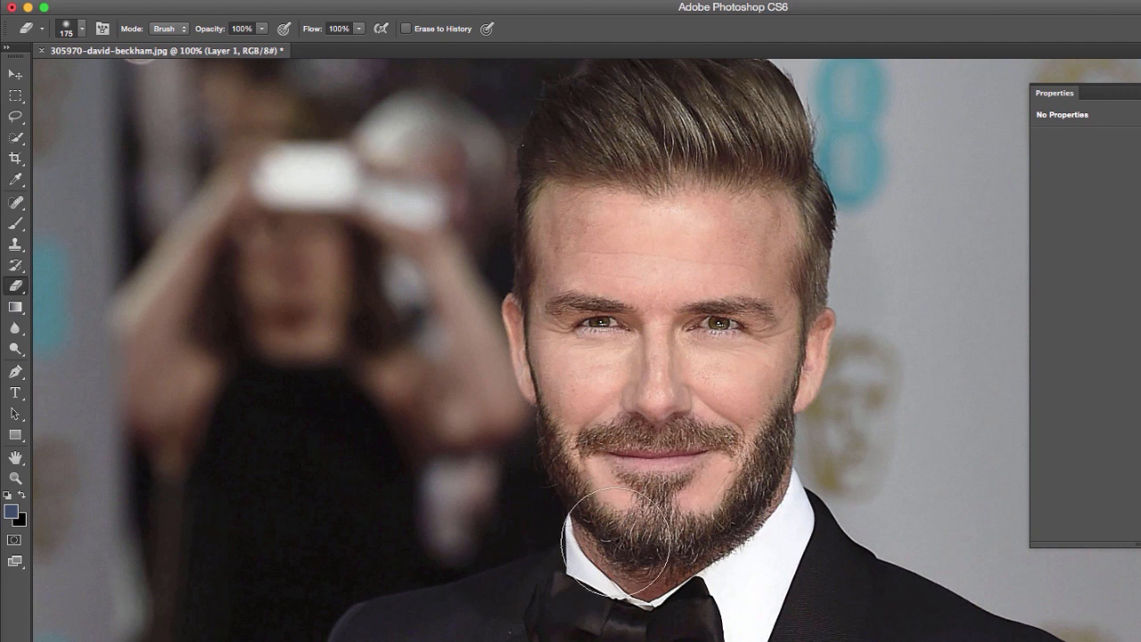
key(bracketleft)
key(bracketleft)
key(bracketleft)
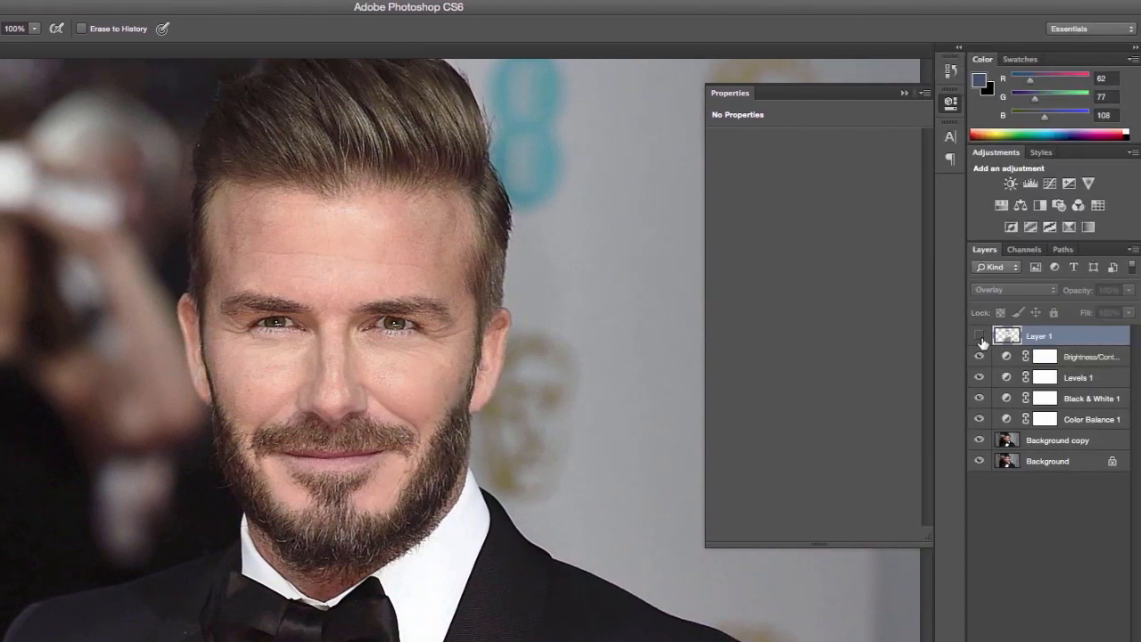
click(979, 336)
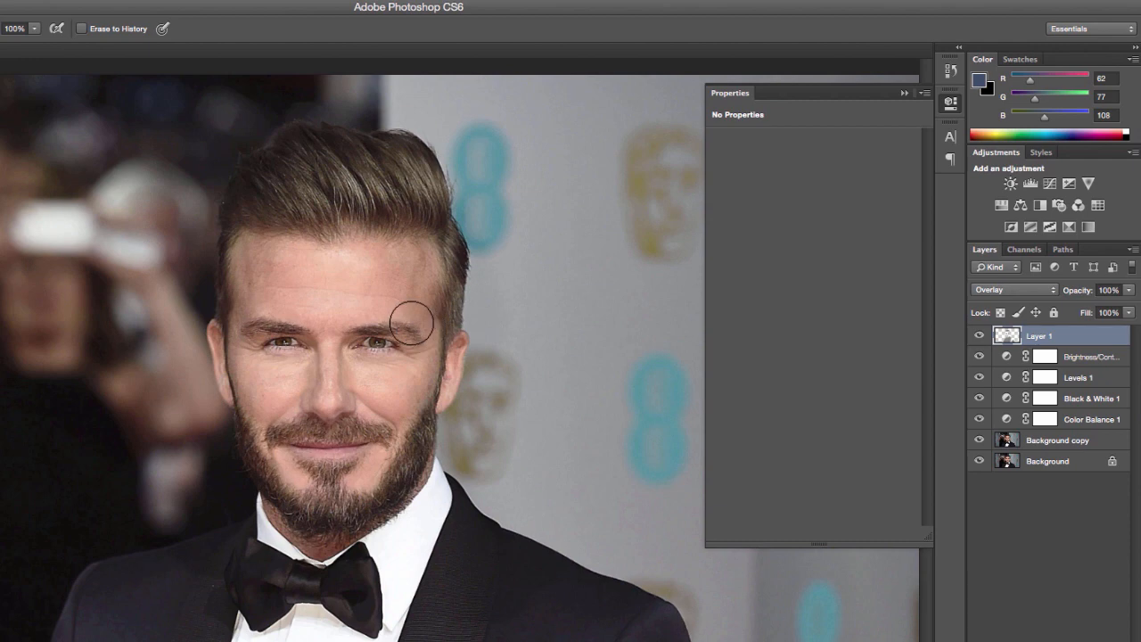
- Shrink the Eraser to 8 px, clean up the sharpening around the eyes and compare the photo with and without Layer 1
key(bracketleft)
key(bracketleft)
key(bracketleft)
key(super+plus)
key(super+plus)
key(super+minus)
click(979, 336)
click(979, 336)
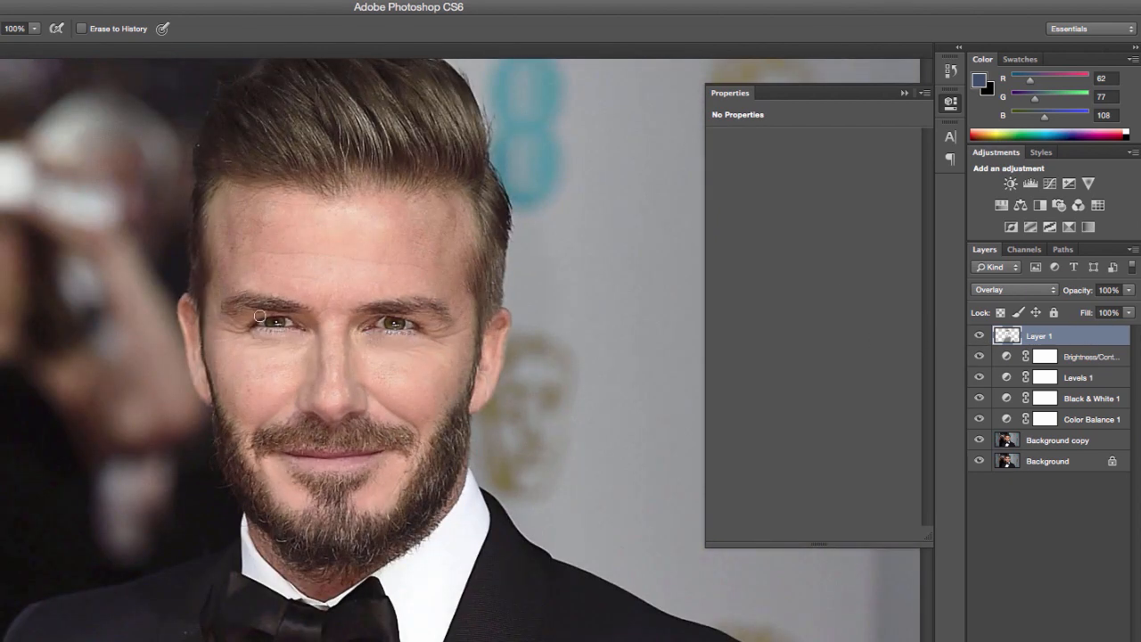
key(super+plus)
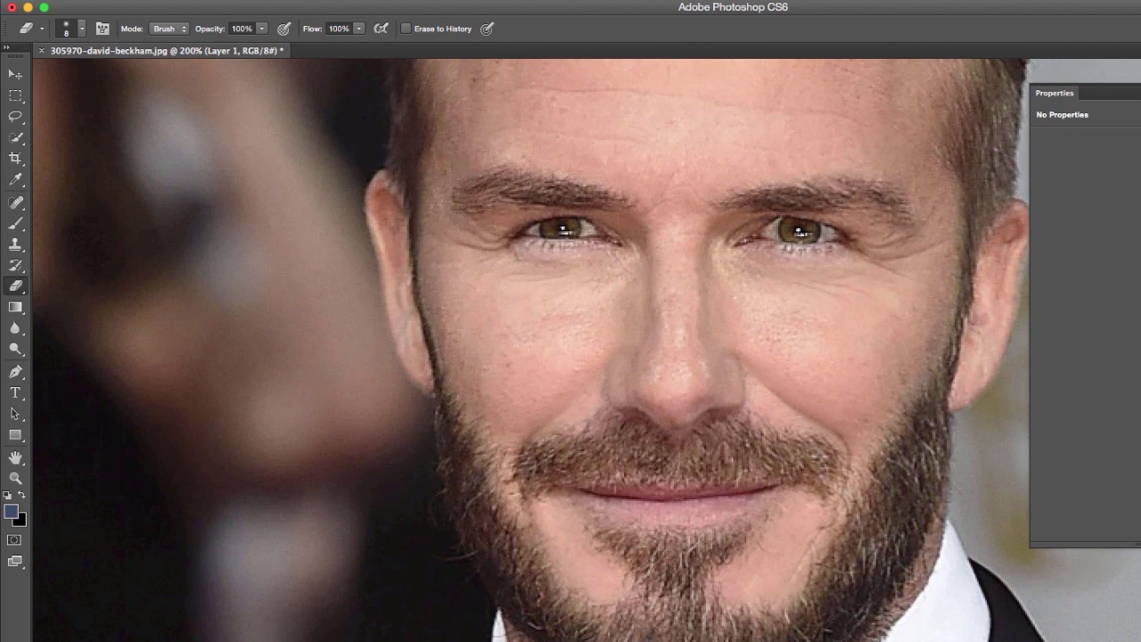
key(super+minus)
key(super+minus)
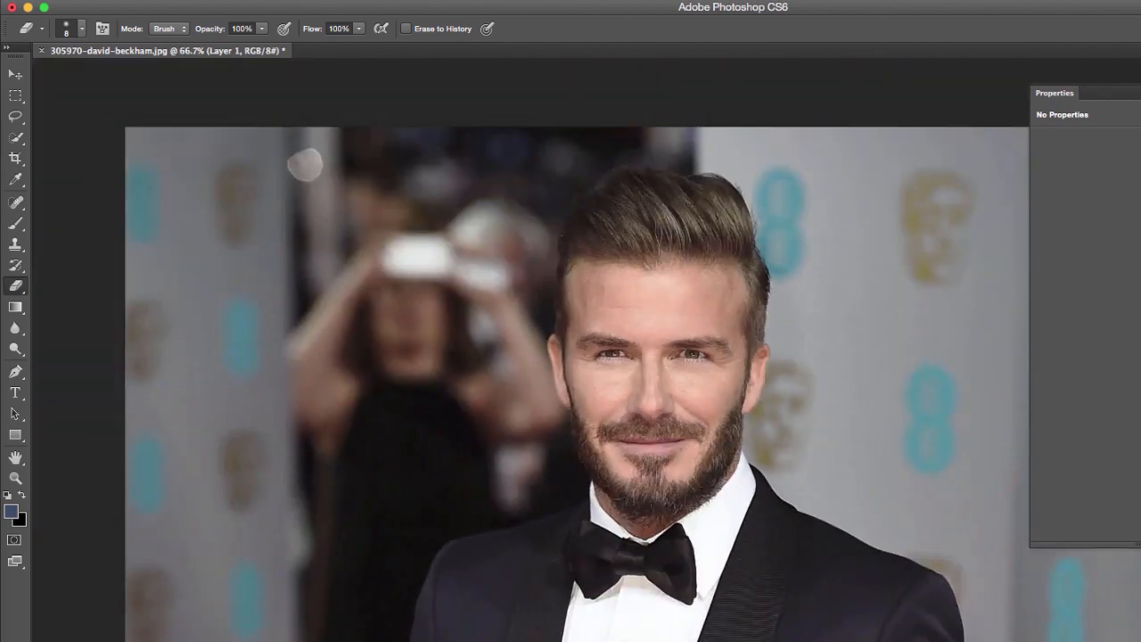
- Add a second Black & White adjustment layer directly above the Background copy layer
key(shift+Tab)
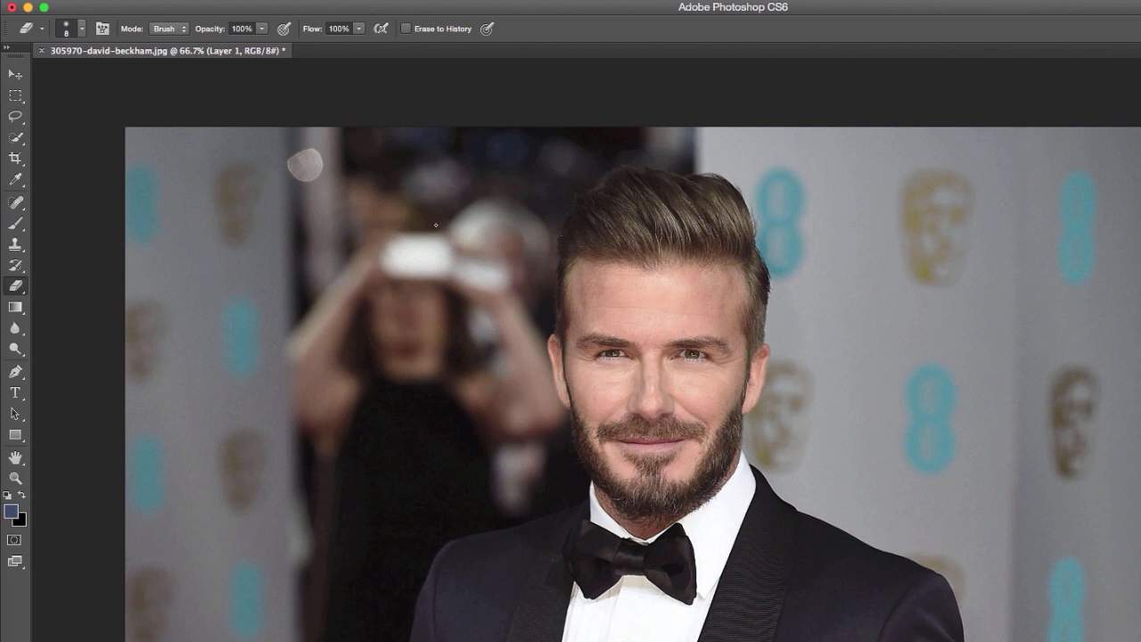
click(1129, 385)
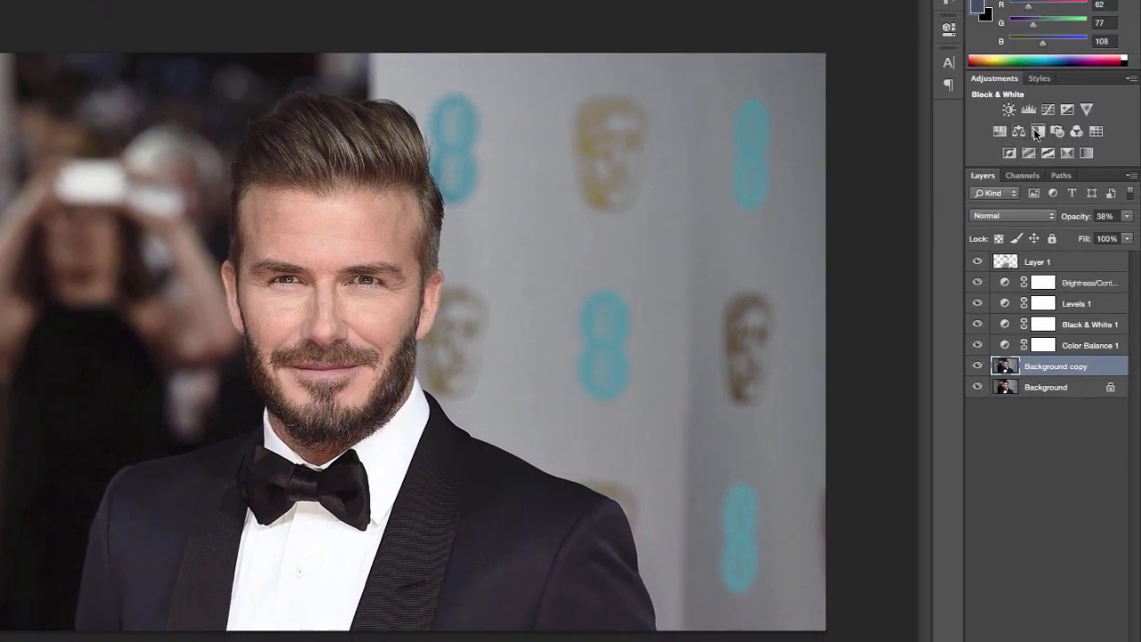
click(1038, 132)
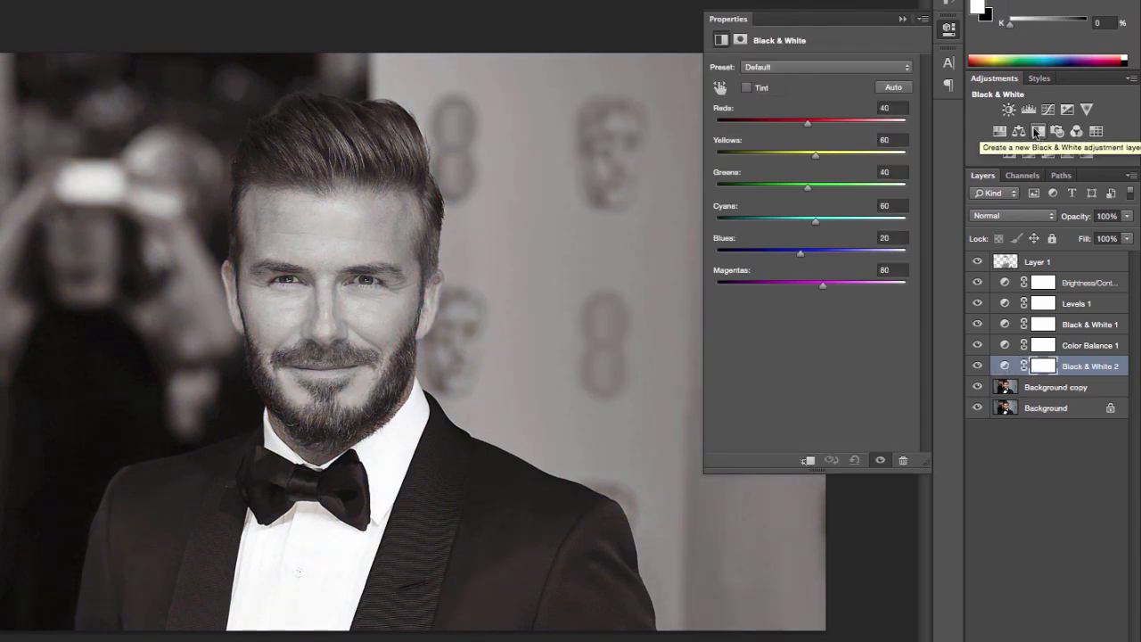
click(949, 28)
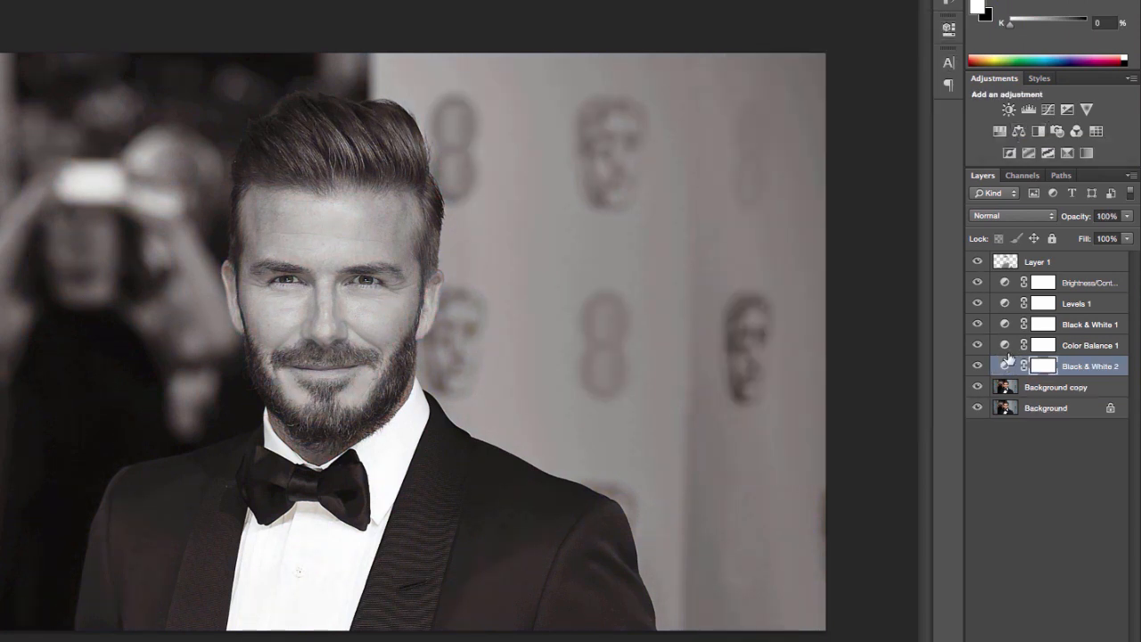
- Lower the Black & White 2 layer's opacity to 37% and compare the photo with and without it
click(1128, 218)
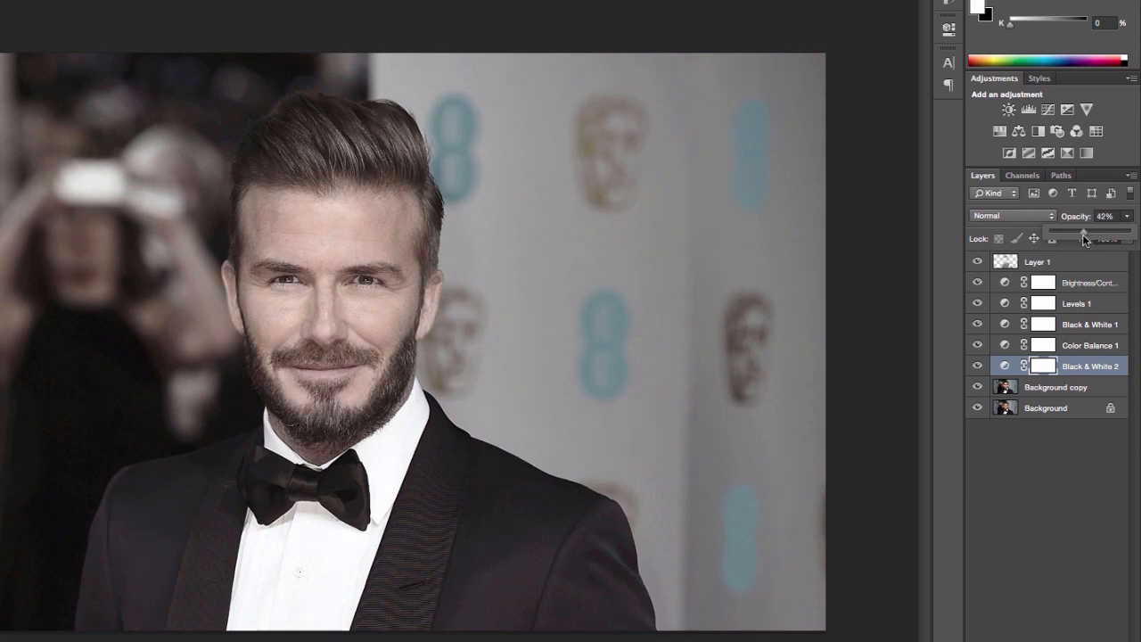
click(976, 366)
click(978, 366)
click(978, 366)
click(977, 367)
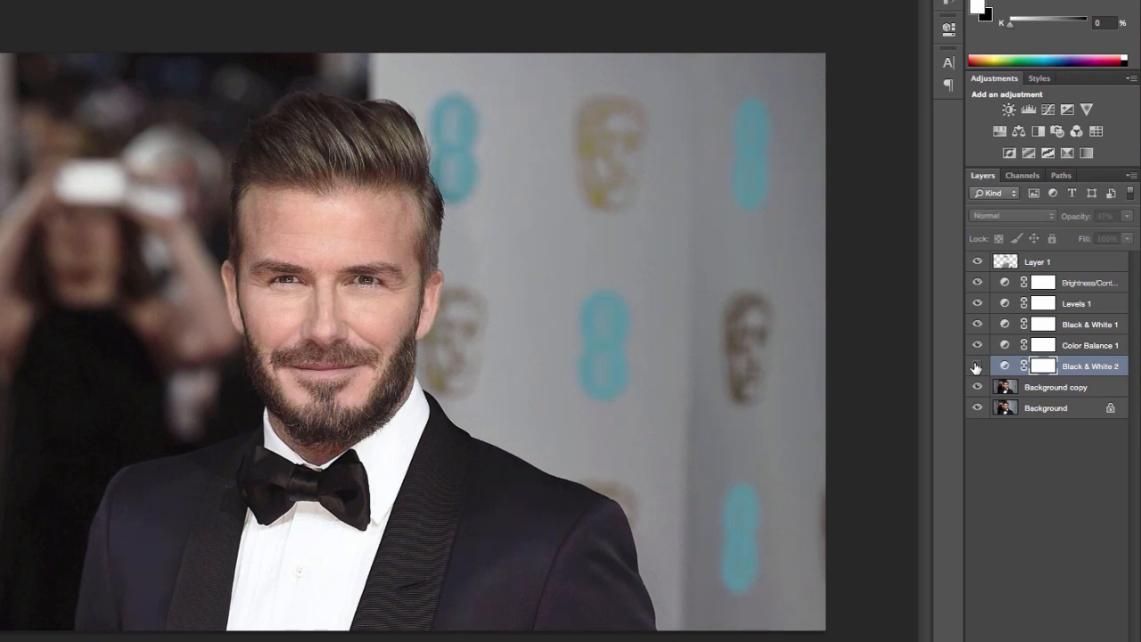
click(976, 367)
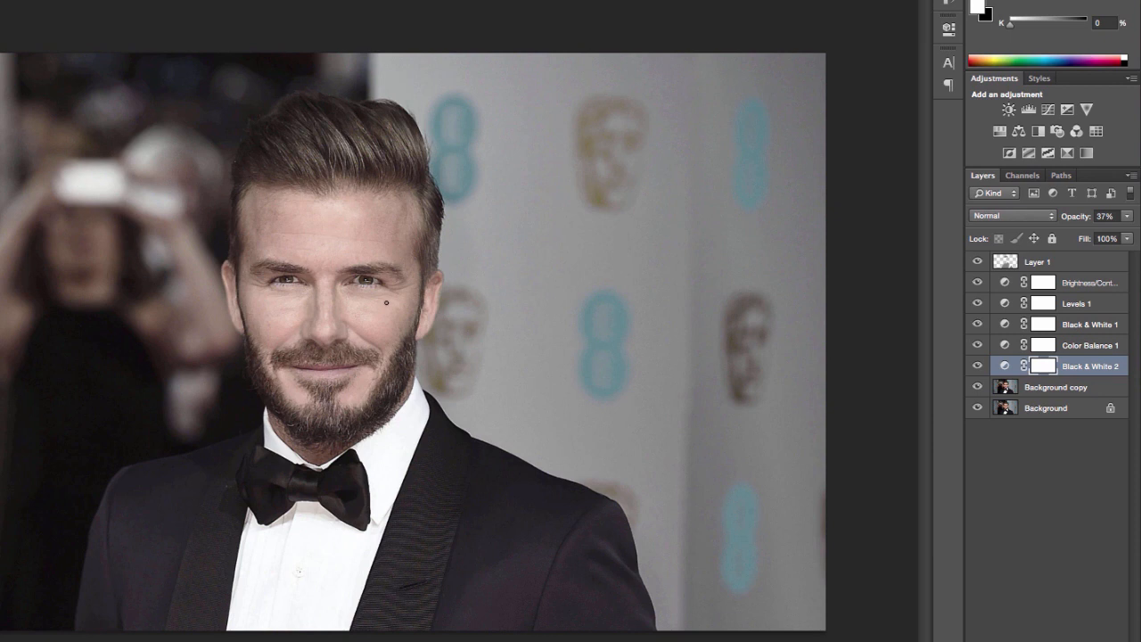
- Enlarge the Eraser and compare the photo with and without Layer 1
key(bracketright)
key(bracketright)
key(bracketright)
key(bracketright)
key(bracketright)
key(bracketright)
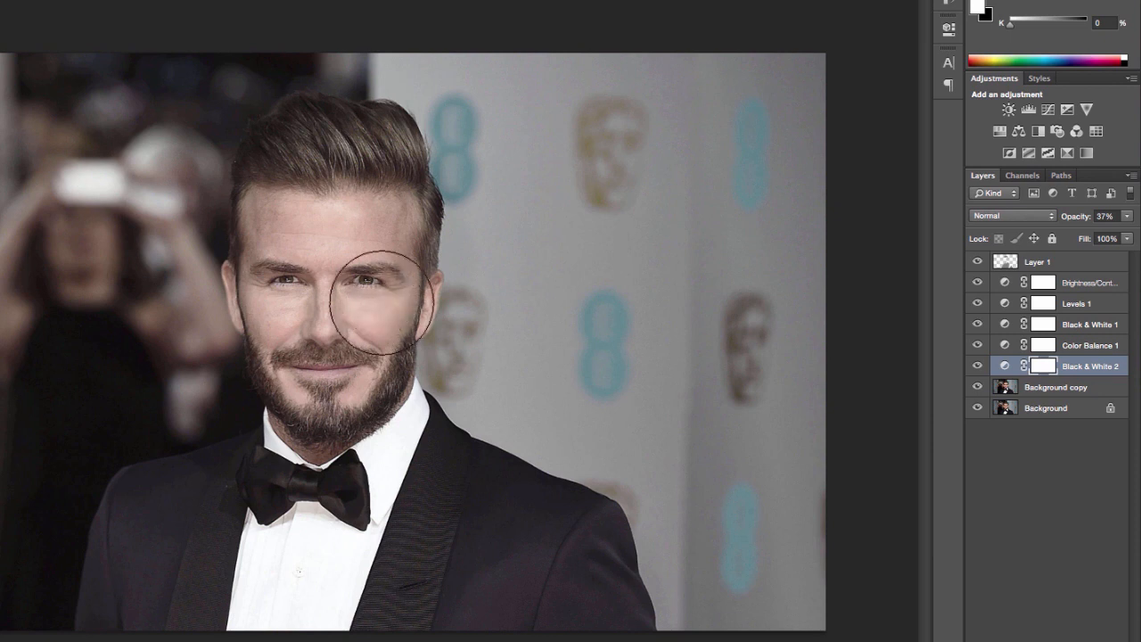
click(1095, 263)
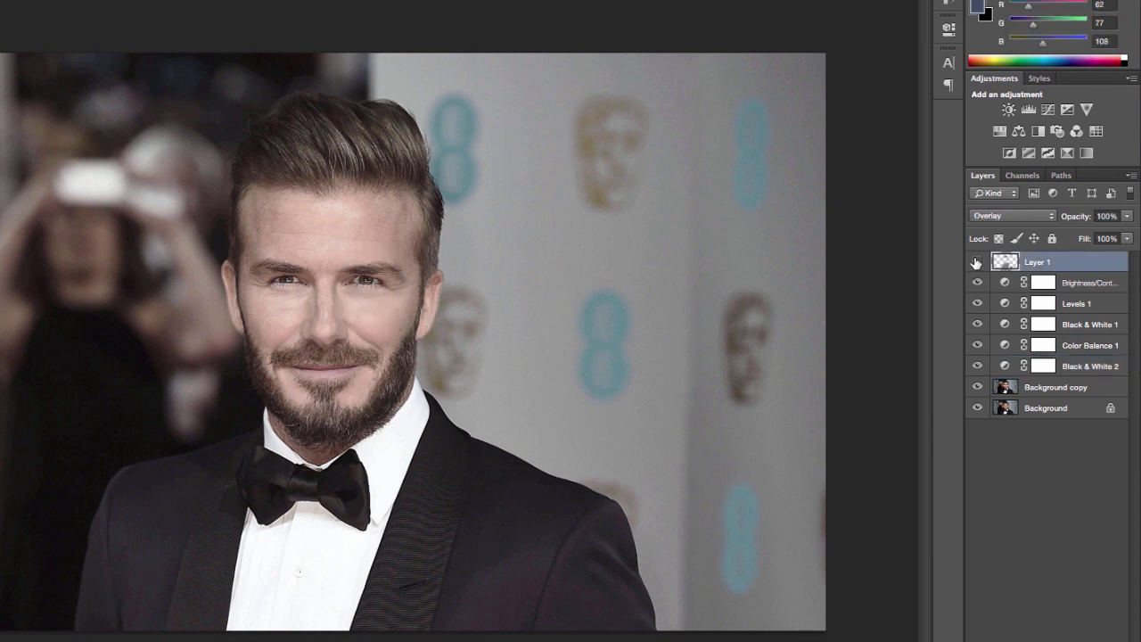
click(976, 261)
click(976, 262)
- Erase the desaturation from the man's face, hair and suit on the Black & White 2 mask with a smaller Eraser and check the effect
click(1044, 368)
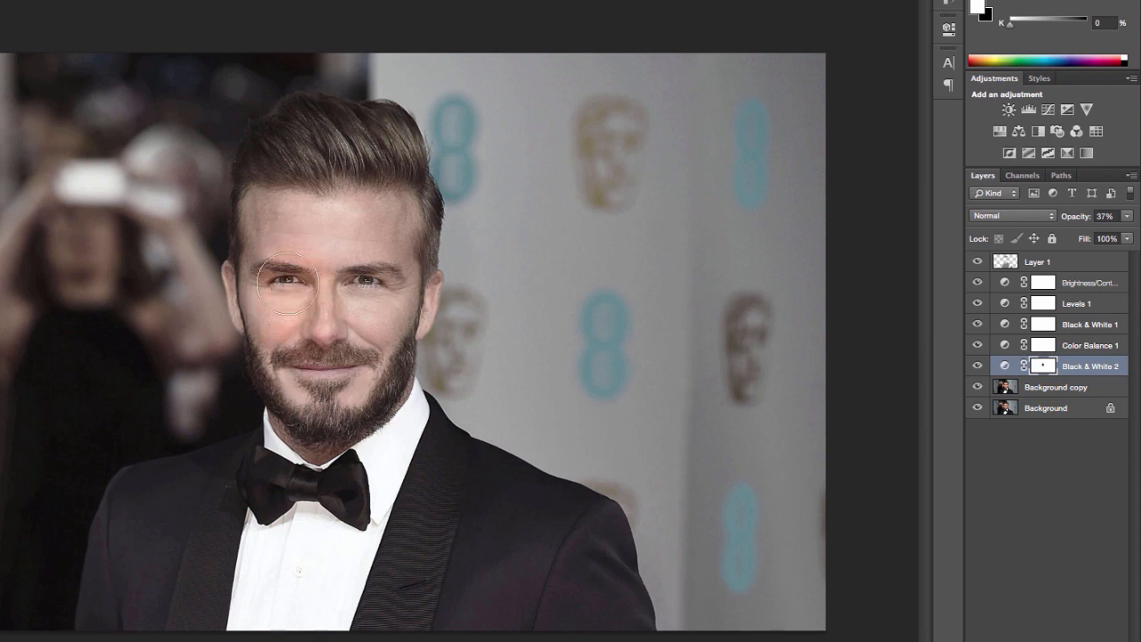
key(bracketleft)
key(bracketleft)
key(bracketleft)
mouse_move(288, 283)
mouse_down()
mouse_move(250, 285)
mouse_move(259, 313)
mouse_move(239, 274)
mouse_move(255, 316)
mouse_move(261, 211)
mouse_move(260, 252)
mouse_move(281, 157)
mouse_move(253, 218)
mouse_move(286, 131)
mouse_up()
mouse_move(177, 514)
mouse_down()
mouse_move(429, 464)
mouse_move(441, 477)
mouse_move(372, 563)
mouse_move(596, 606)
mouse_up()
click(978, 367)
- Duplicate the Background layer, move the copy to the top of the layer stack and compare the photo with and without it
click(1052, 409)
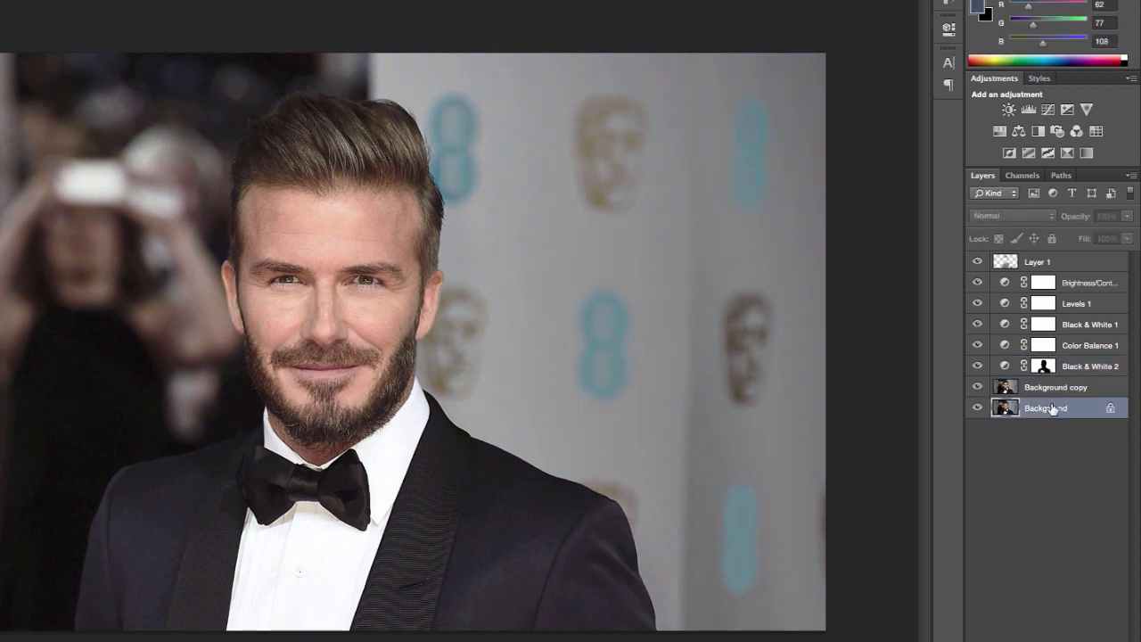
right_click(1058, 410)
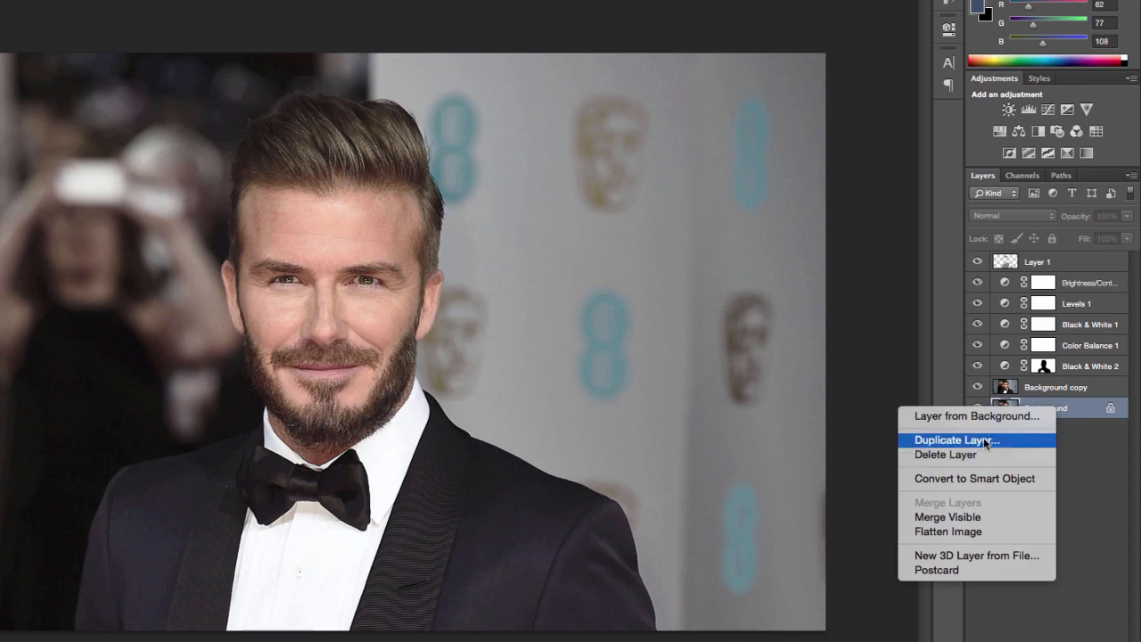
click(979, 442)
click(505, 263)
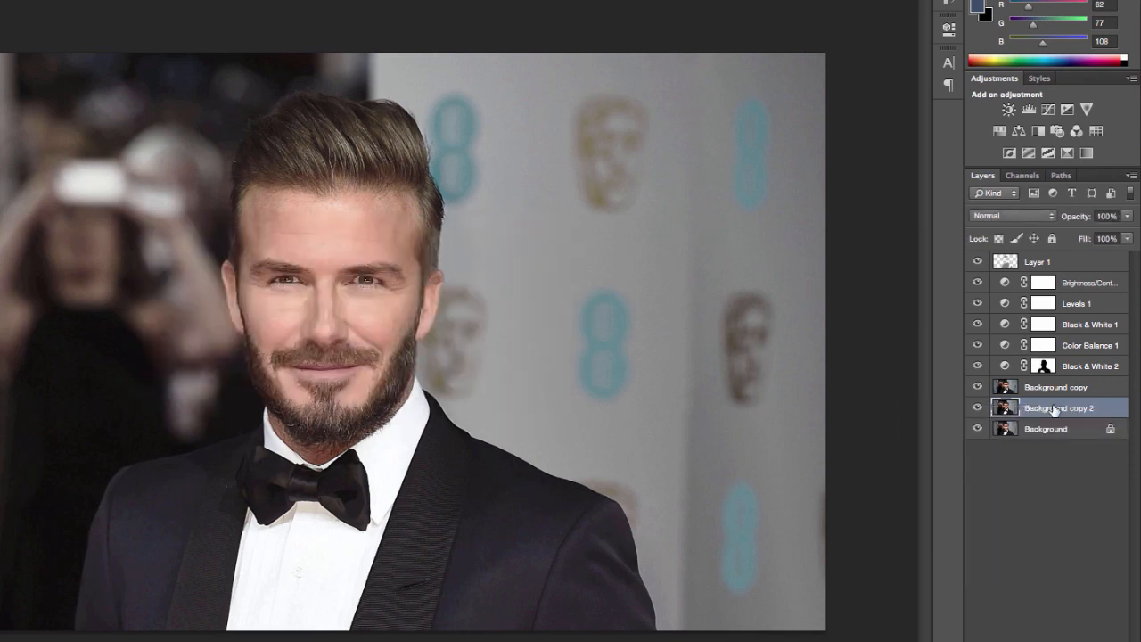
drag(1055, 410, 1049, 255)
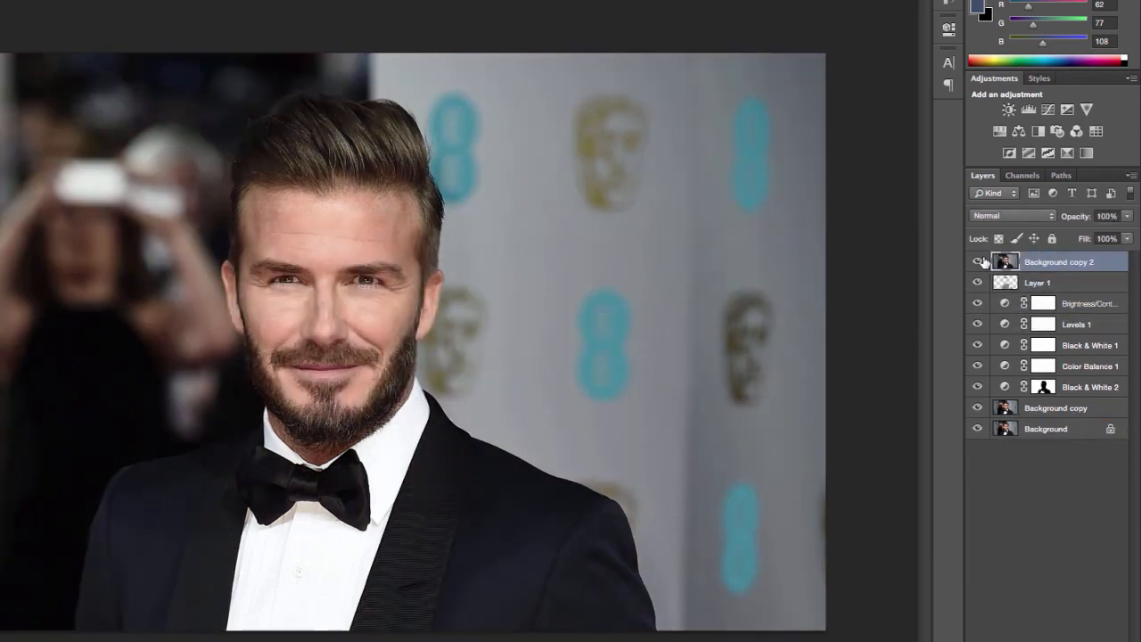
click(978, 262)
click(978, 262)
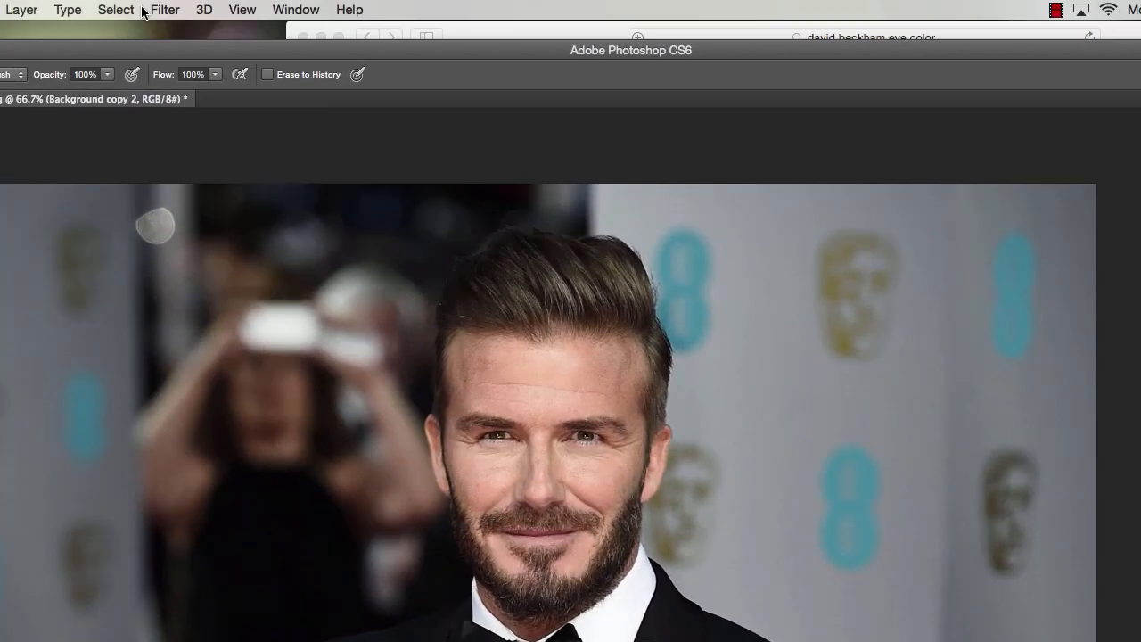
- Start a Tilt-Shift blur on Background copy 2 and rotate its focus band nearly vertical around the man's face
click(165, 10)
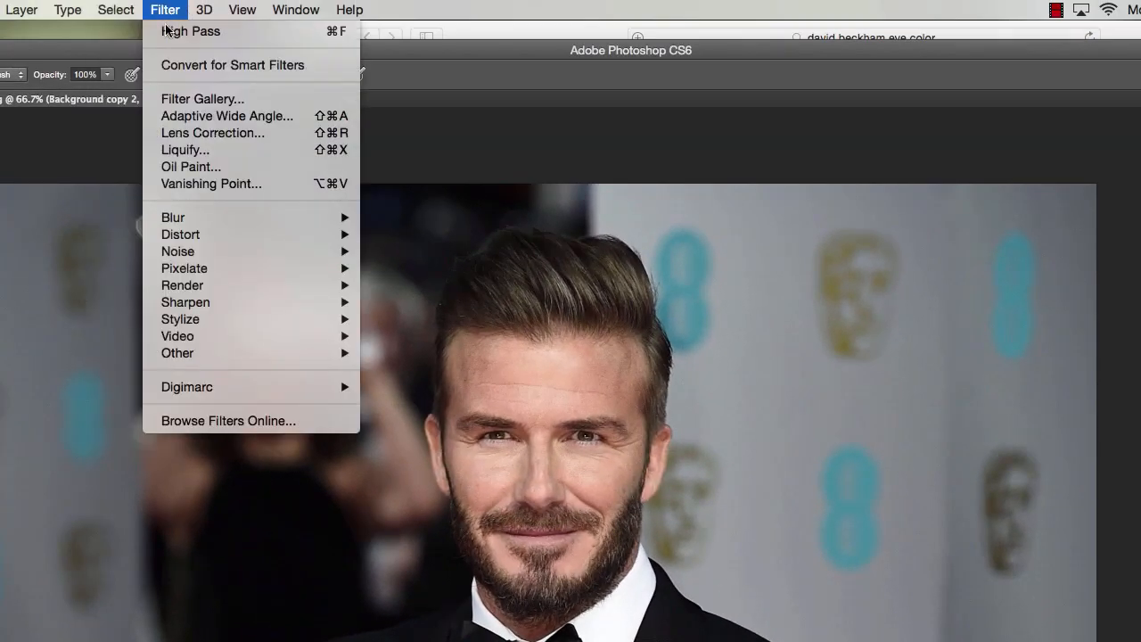
mouse_move(339, 353)
mouse_move(241, 217)
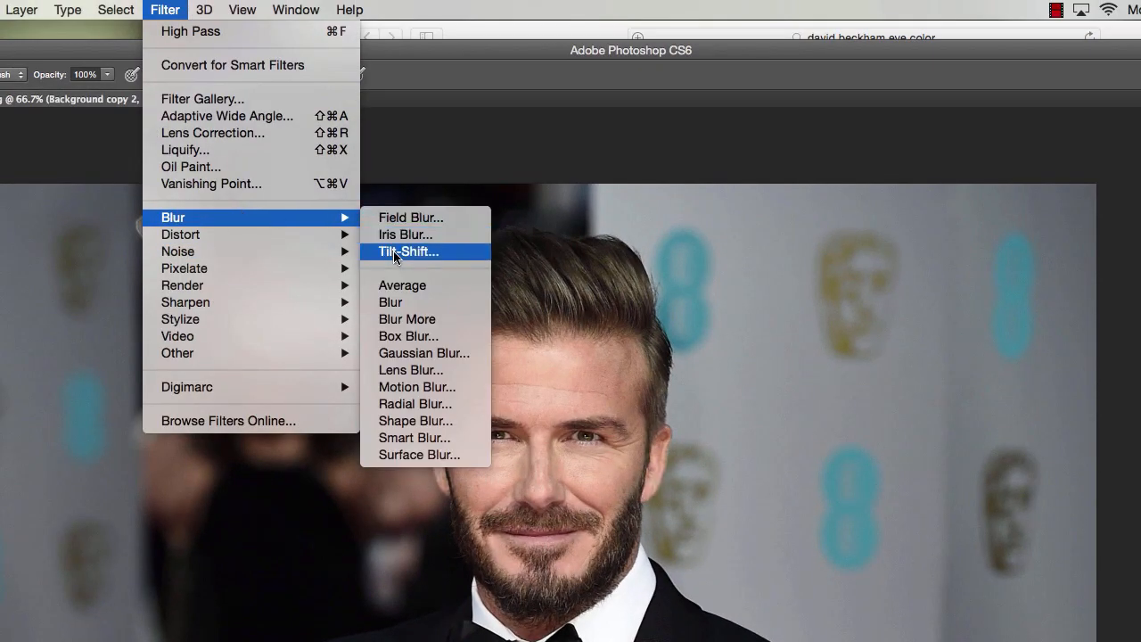
click(394, 251)
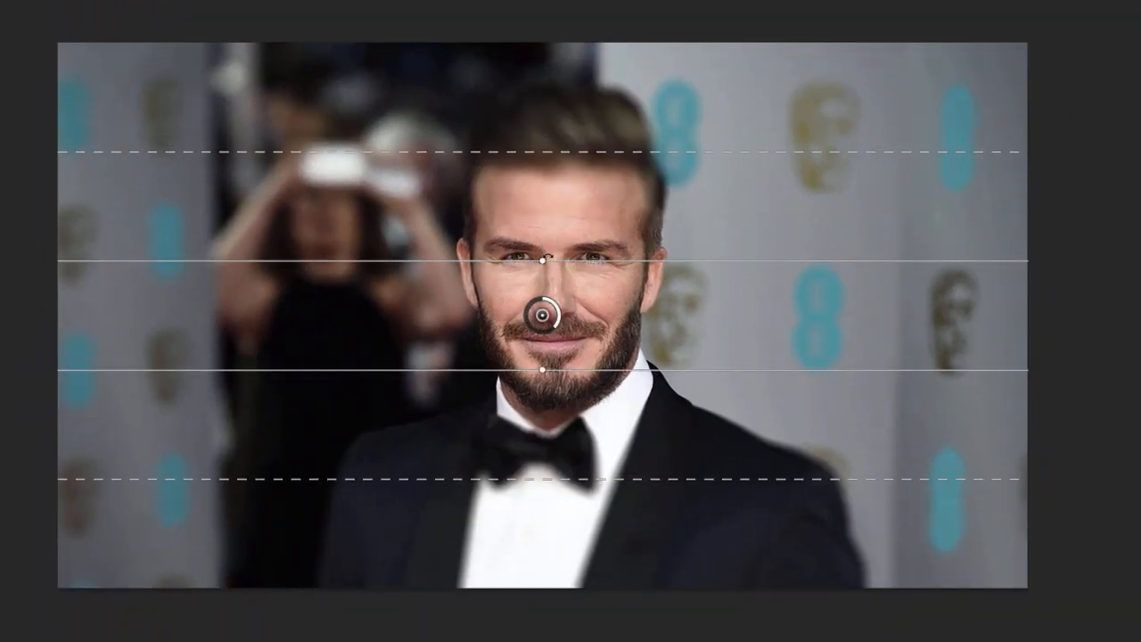
drag(545, 258, 661, 320)
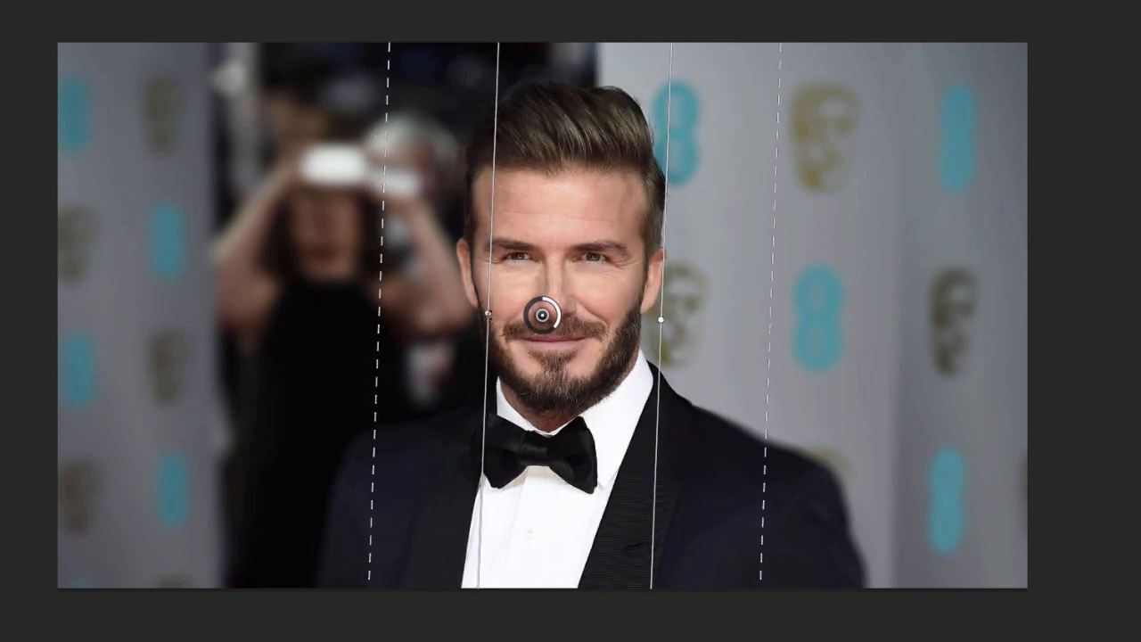
drag(488, 314, 471, 311)
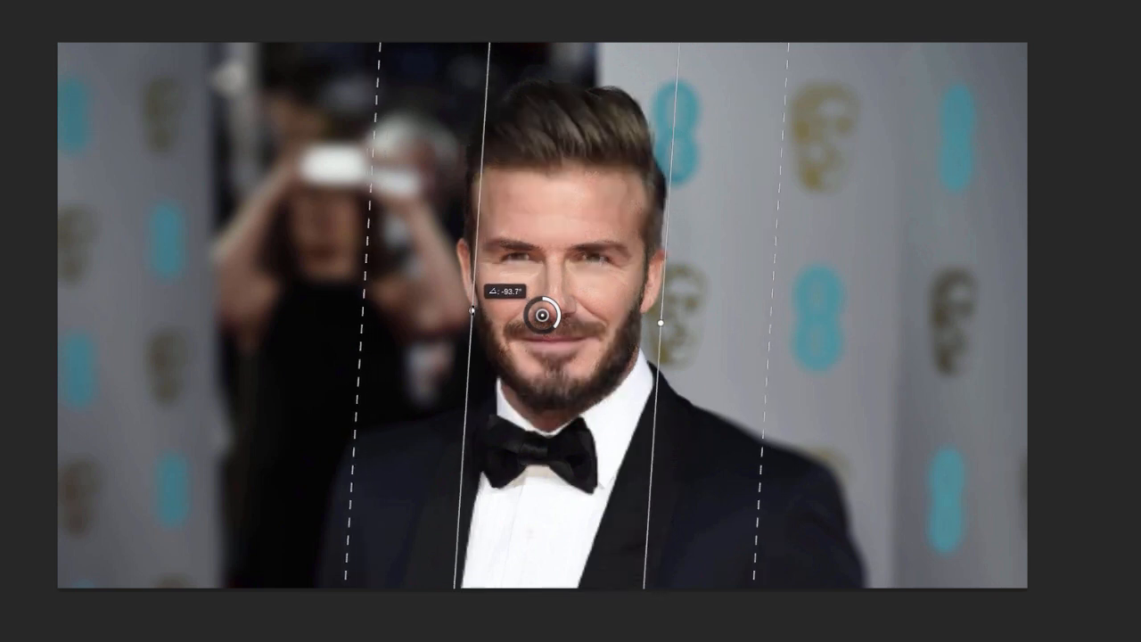
drag(701, 315, 703, 314)
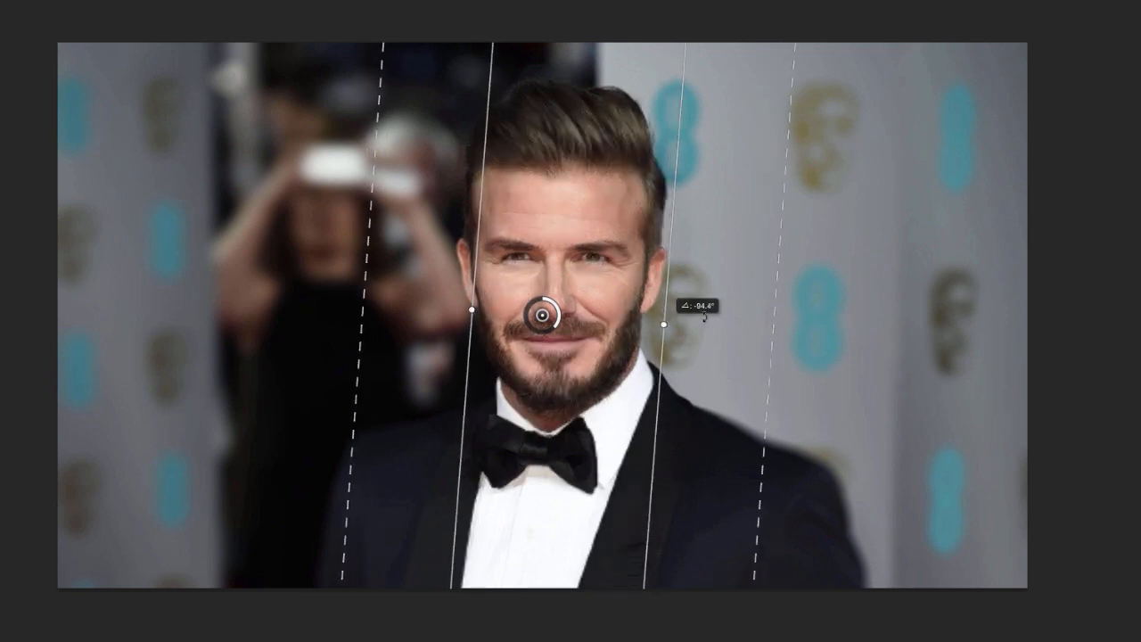
- Widen the Tilt-Shift transition zones on both sides of the man, fine-tune the band's angle and apply the blur
drag(772, 313, 882, 313)
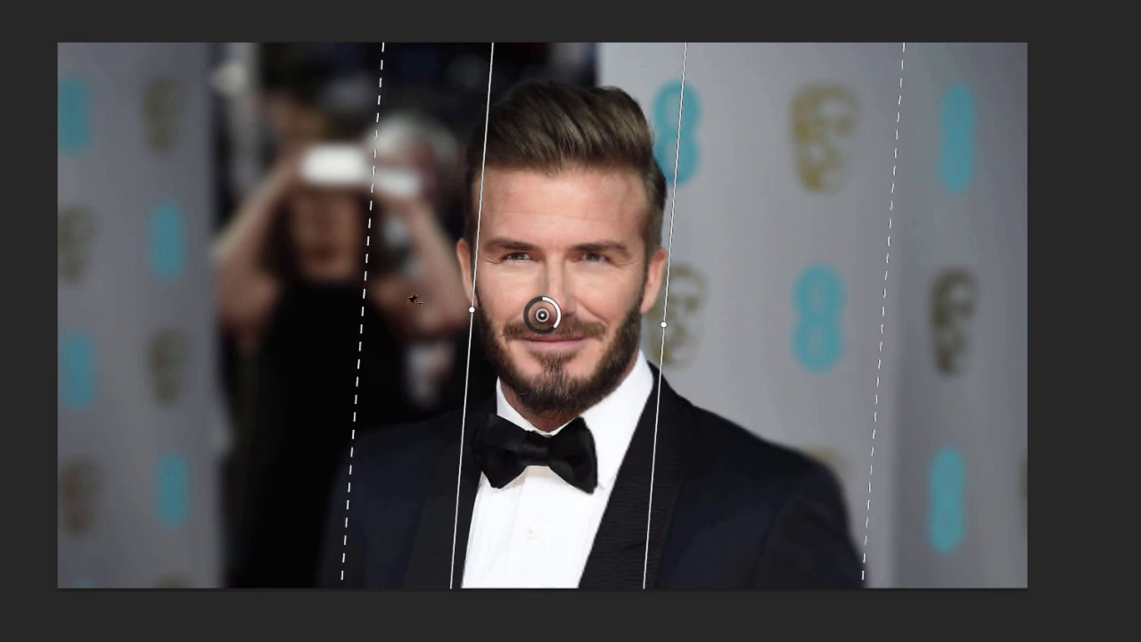
drag(366, 283, 306, 290)
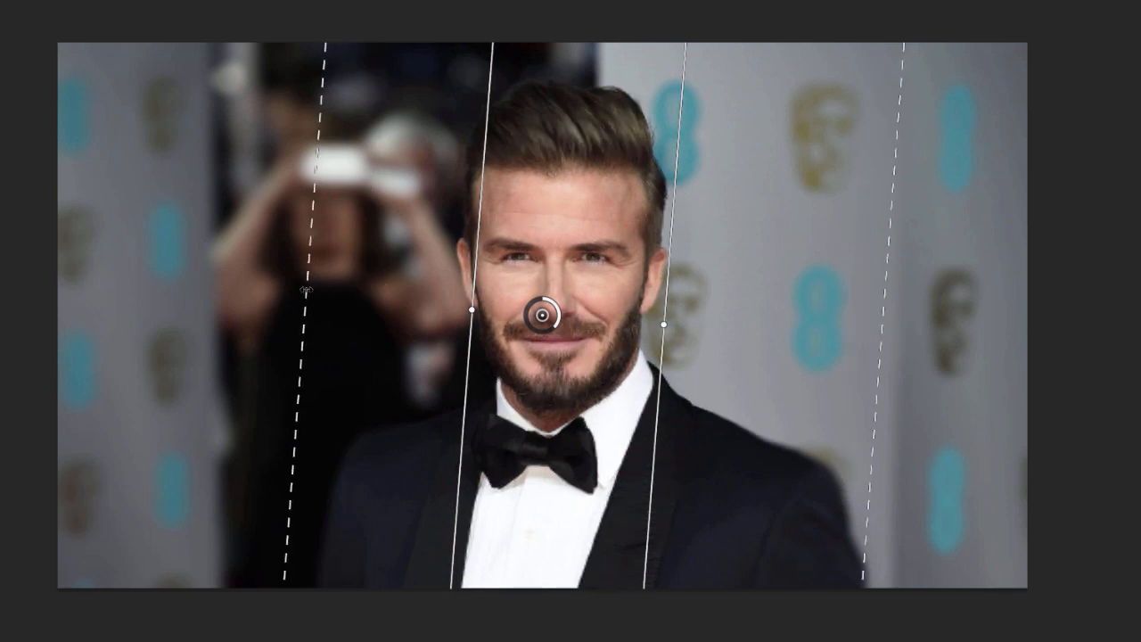
drag(472, 310, 468, 312)
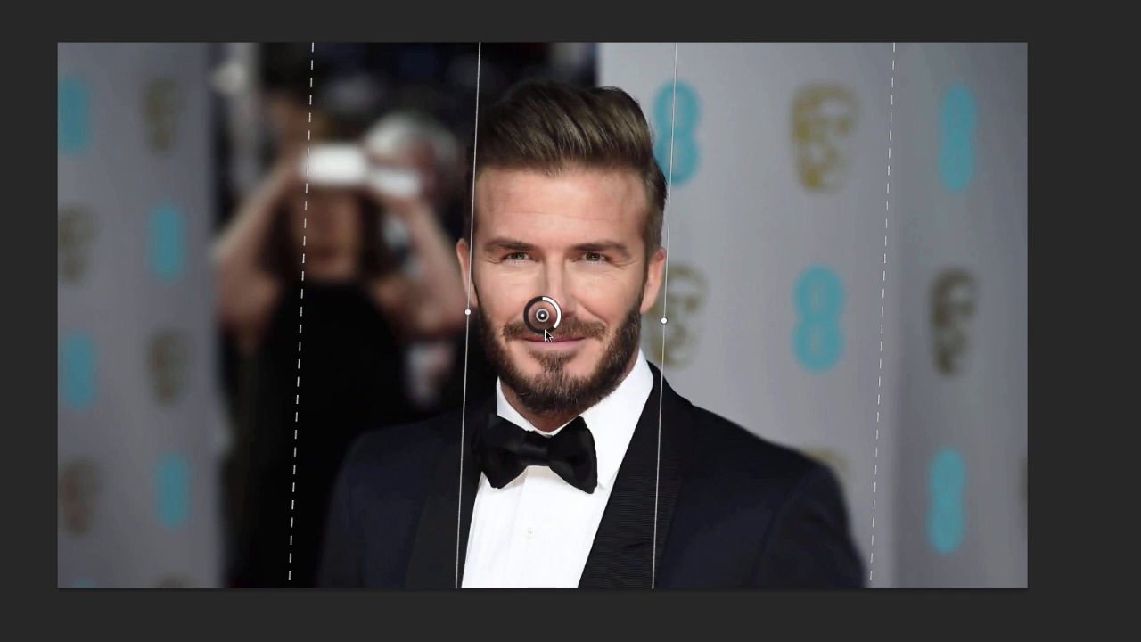
mouse_move(549, 332)
mouse_down()
mouse_move(534, 333)
mouse_move(554, 333)
mouse_up()
key(Return)
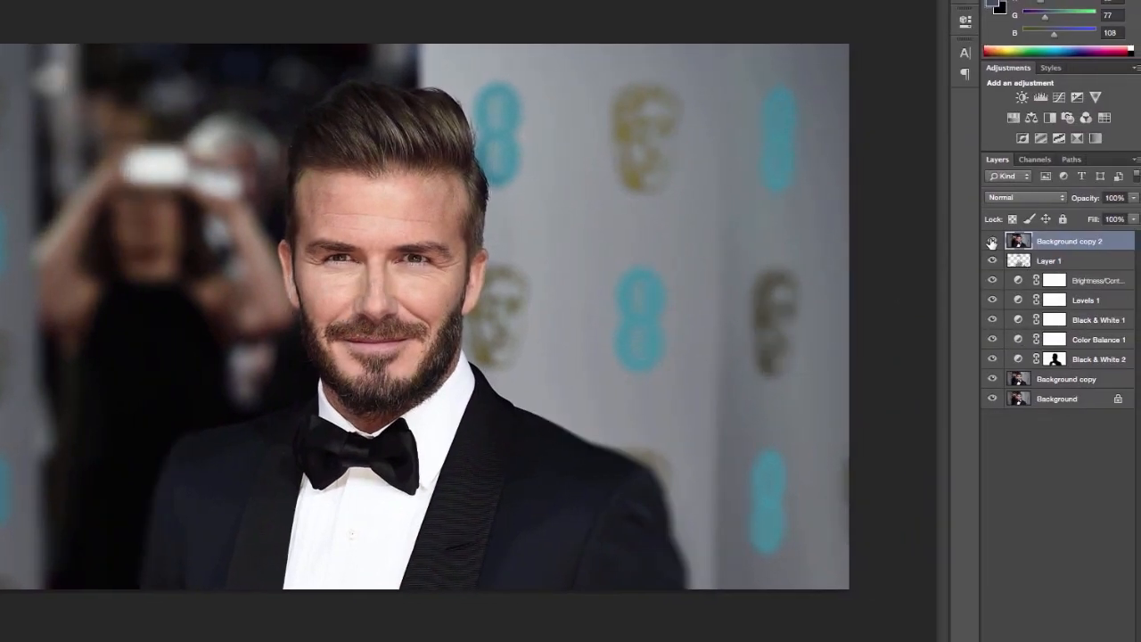
- Move Background copy 2 directly below the Black & White 2 layer, comparing the photo with and without the blurred layer
click(992, 242)
click(992, 242)
click(991, 241)
click(992, 241)
drag(1084, 359, 1080, 368)
click(991, 359)
click(991, 359)
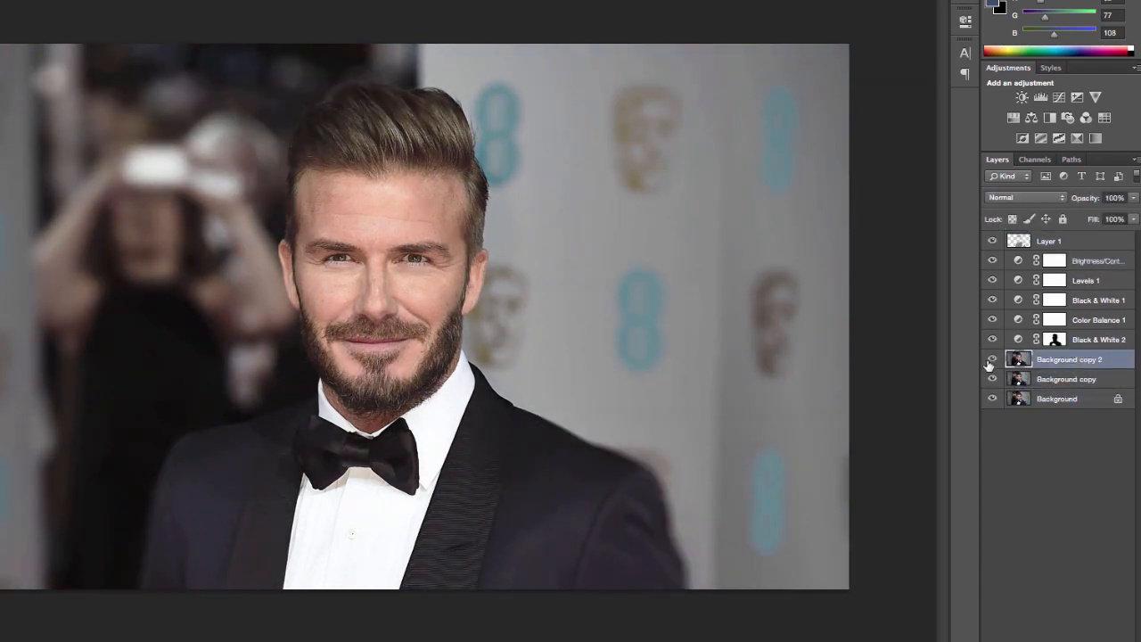
click(990, 359)
click(991, 359)
- Move Background copy 2 below the Background copy layer and compare the photo with and without the blurred layer
drag(1058, 360, 1008, 383)
click(992, 379)
click(992, 379)
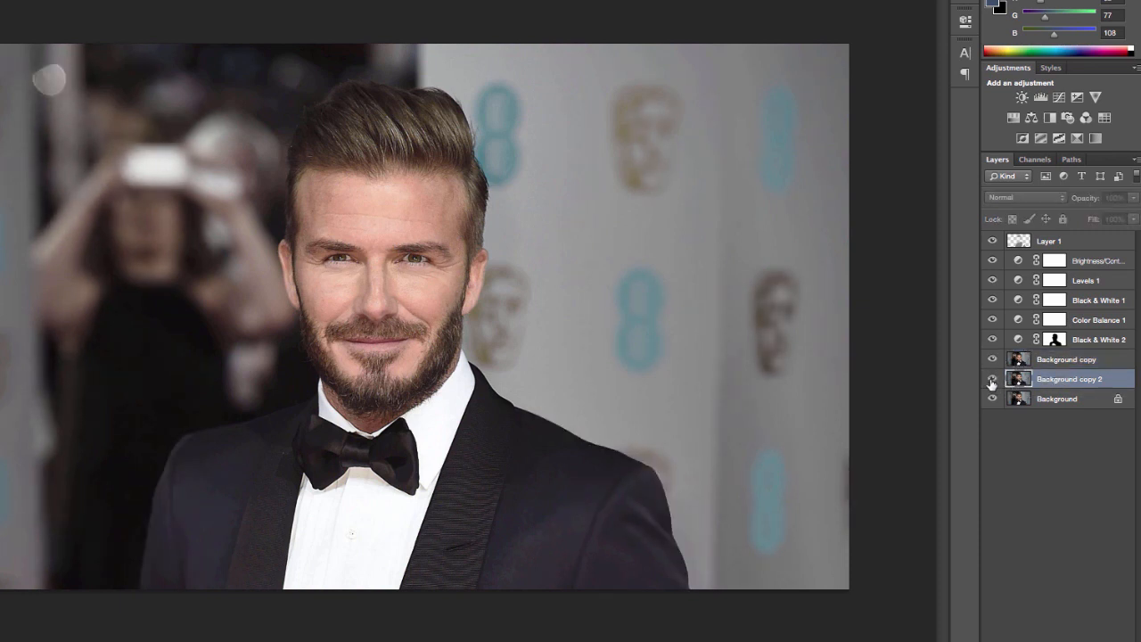
click(991, 379)
click(992, 379)
click(991, 379)
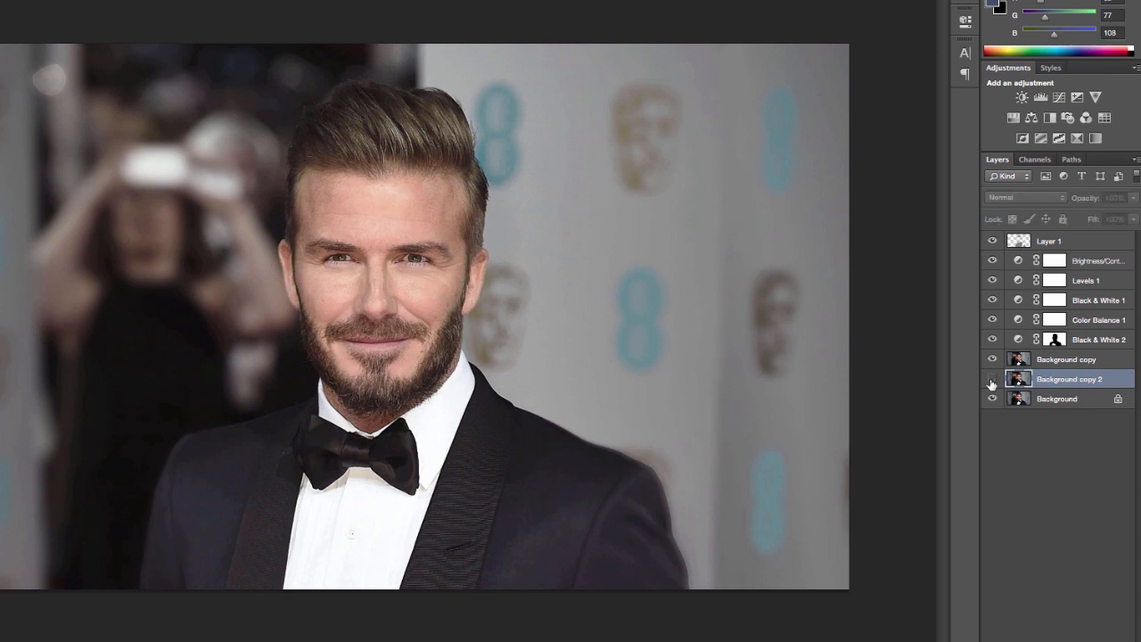
click(992, 379)
click(992, 379)
click(991, 379)
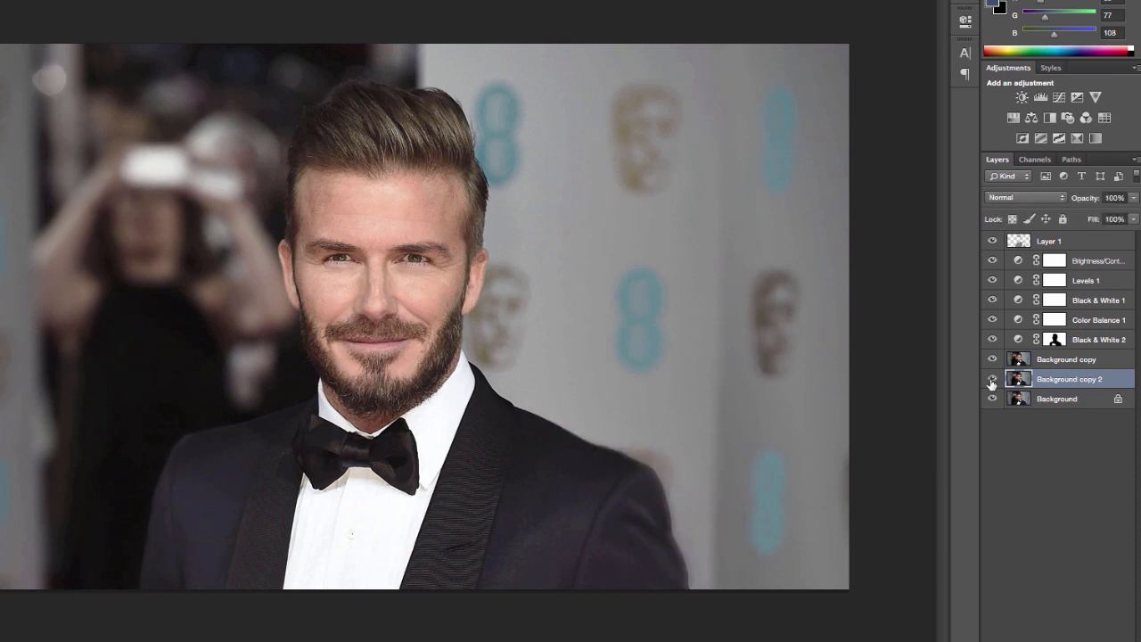
click(992, 379)
click(991, 379)
click(992, 379)
click(992, 379)
- Shrink the Eraser, erase the blur from the suit's shoulder edge on Background copy 2 and check the photo with and without that layer
key(bracketleft)
key(bracketleft)
key(bracketleft)
key(bracketleft)
click(993, 380)
click(993, 380)
click(992, 380)
click(992, 380)
click(996, 380)
click(995, 381)
mouse_move(513, 412)
mouse_down()
mouse_move(669, 484)
mouse_move(685, 566)
mouse_move(640, 487)
mouse_move(569, 614)
mouse_move(583, 462)
mouse_move(538, 476)
mouse_move(474, 552)
mouse_move(555, 566)
mouse_move(644, 619)
mouse_move(667, 579)
mouse_up()
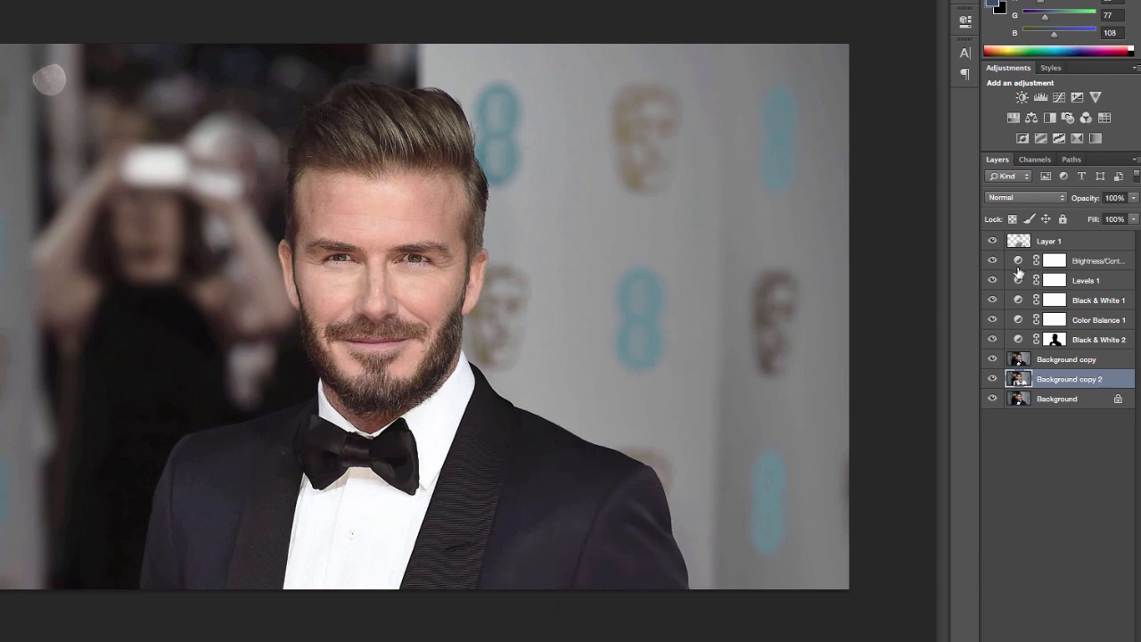
click(987, 383)
click(987, 383)
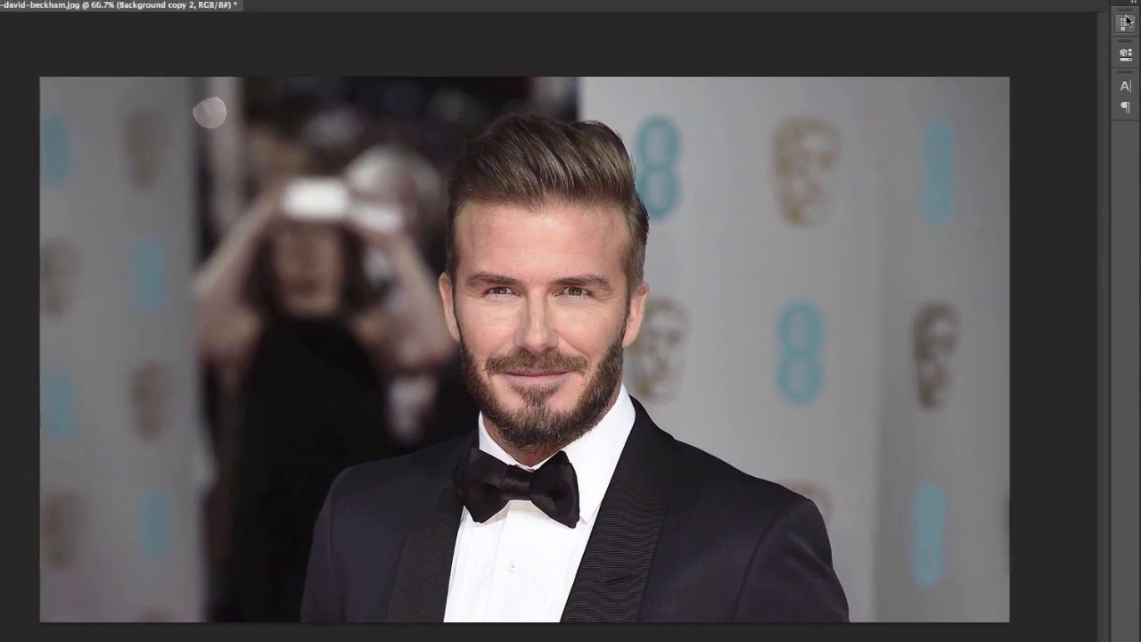
- Open the History list and compare the photo's original snapshot with the latest Eraser state
click(1126, 22)
drag(1023, 102, 1020, 483)
click(1021, 28)
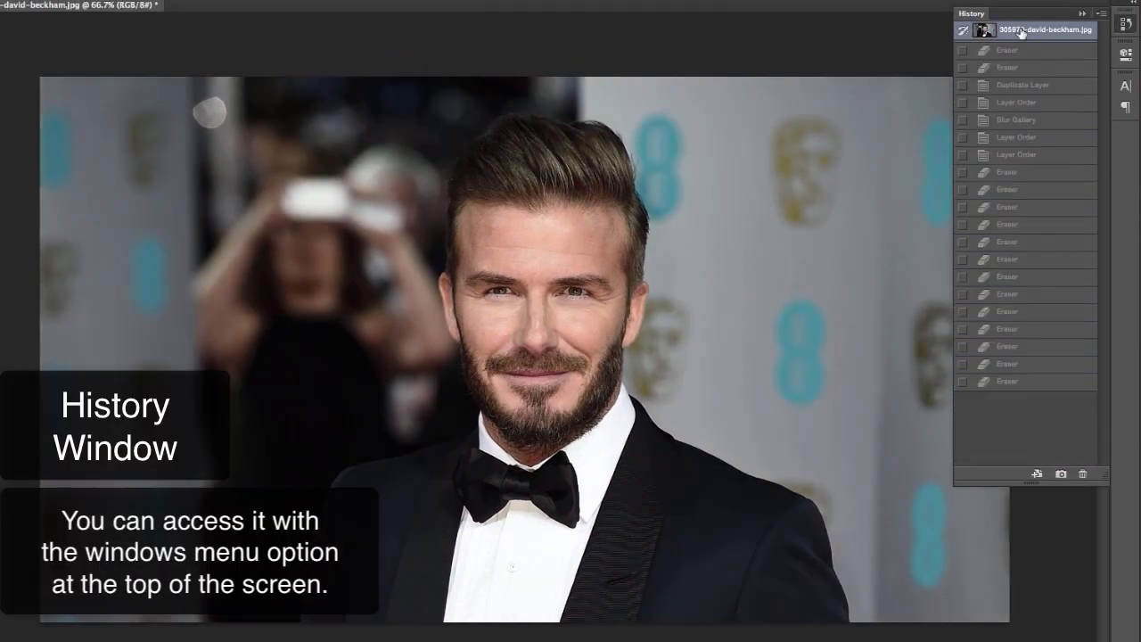
click(1011, 380)
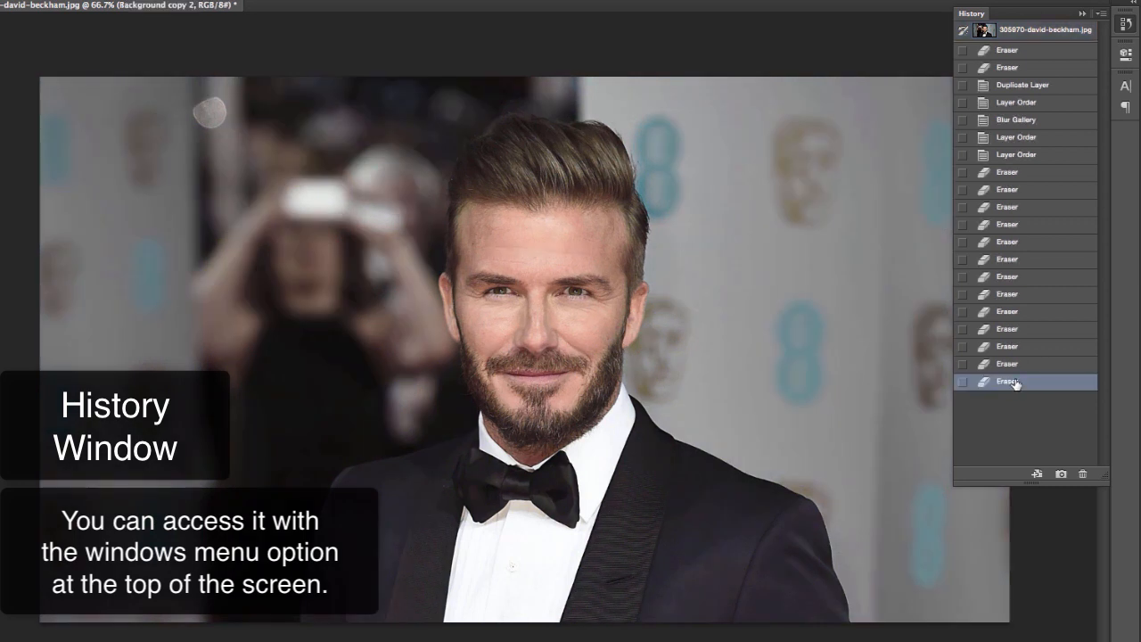